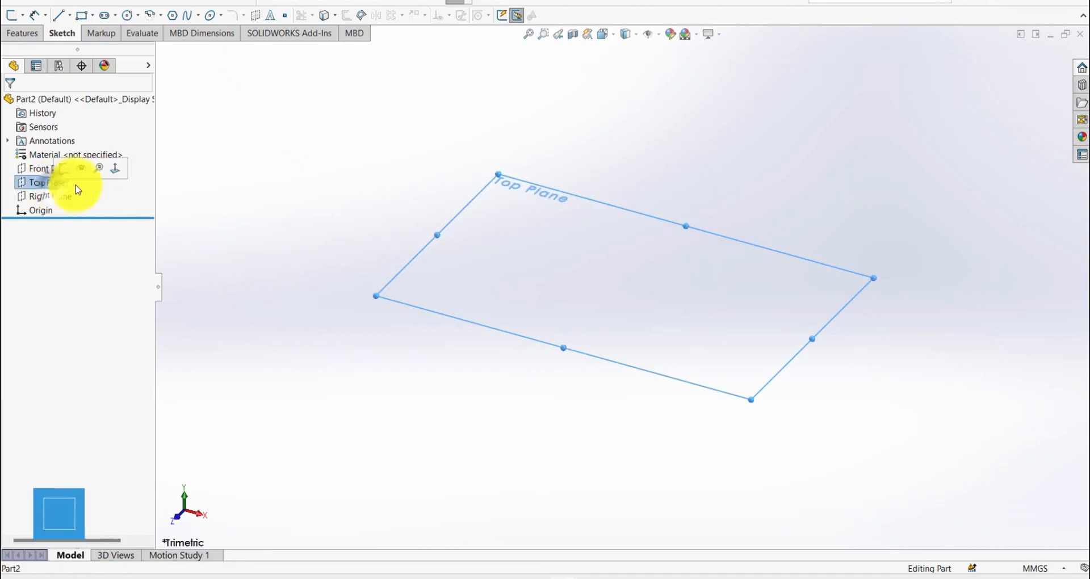
- Sketch a circle about 128 mm in diameter, centred on the origin, on the Top Plane
click(86, 169)
key(s)
click(542, 333)
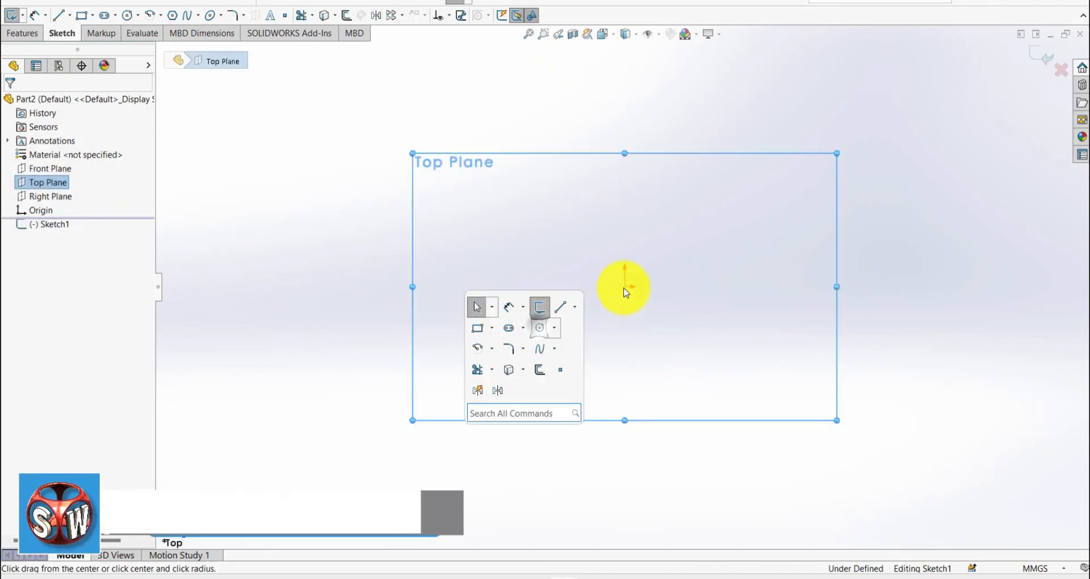
click(624, 286)
click(761, 218)
- Dimension the circle's diameter to 88.9 mm
key(s)
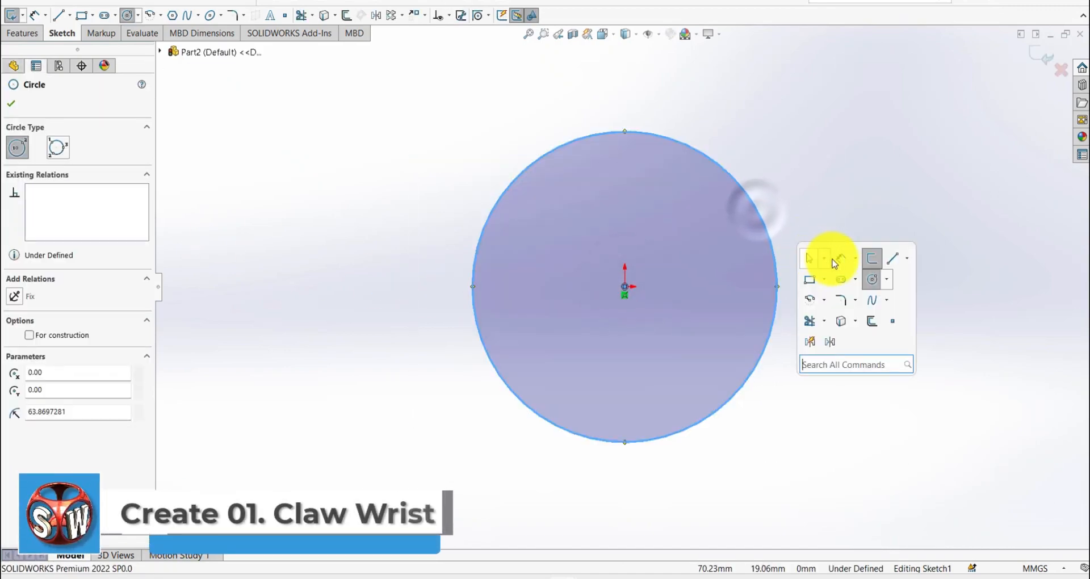
click(832, 257)
click(777, 261)
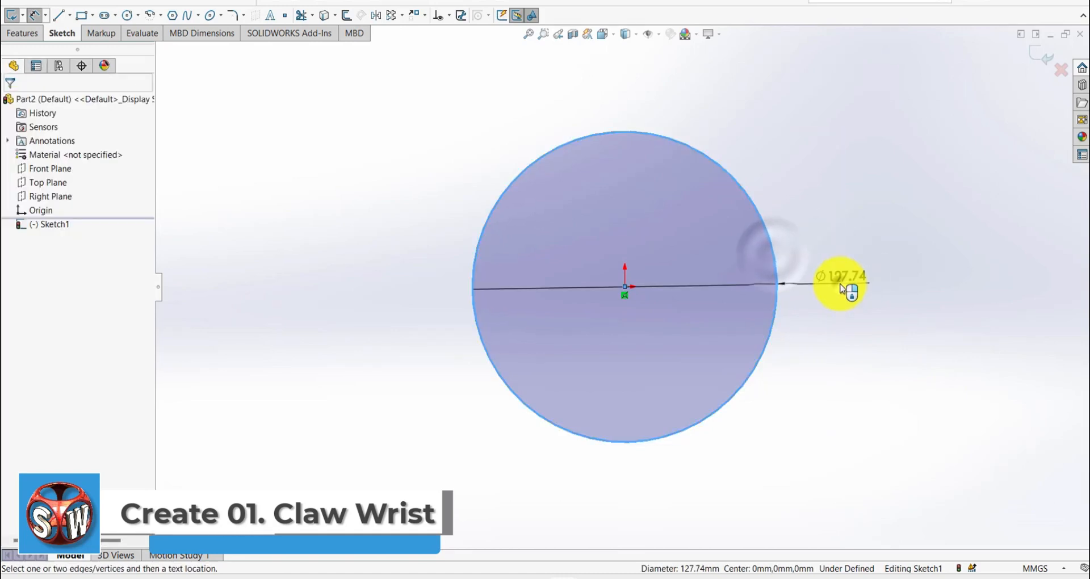
click(842, 289)
text(88.)
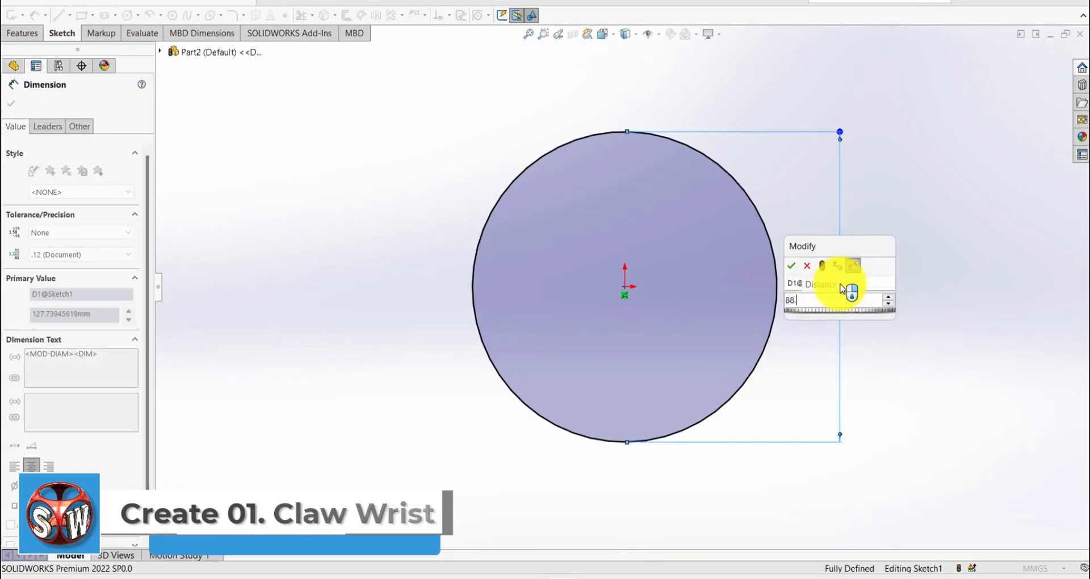
text(9)
key(Return)
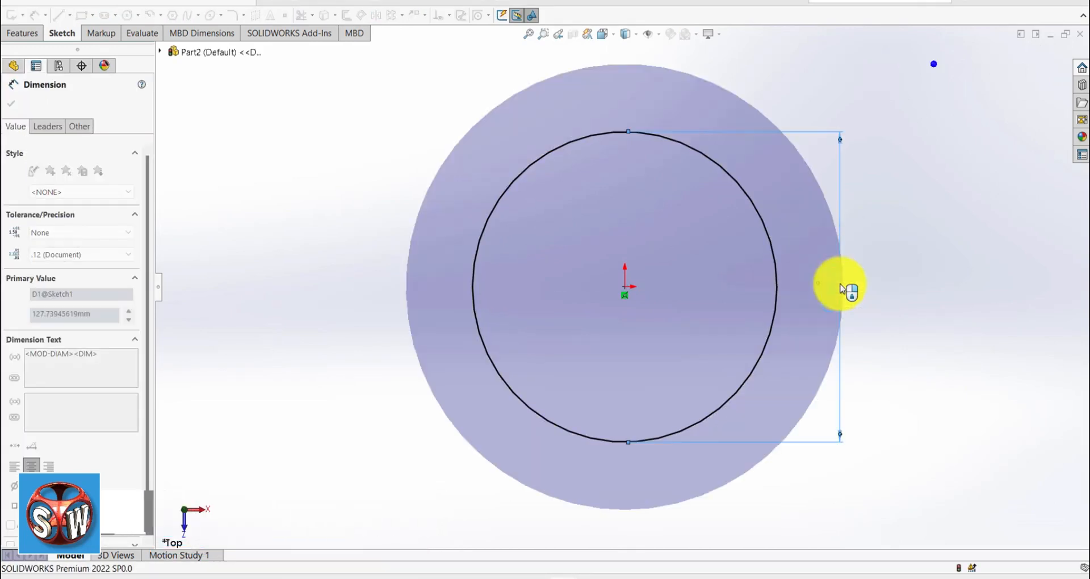
click(817, 267)
- Extrude the circle into a solid disc with a blind depth of 12.7 mm
key(s)
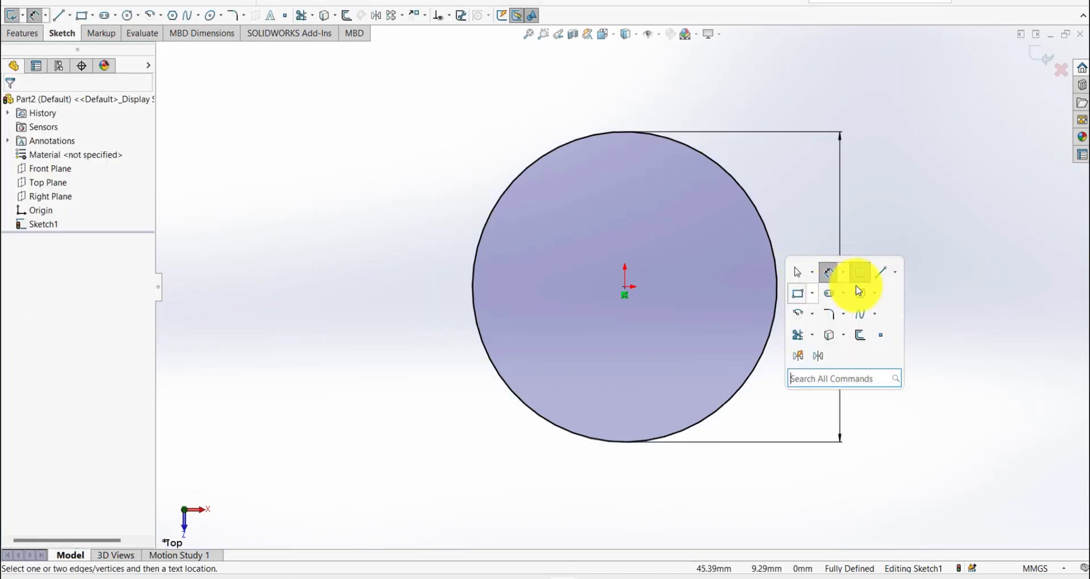
click(865, 278)
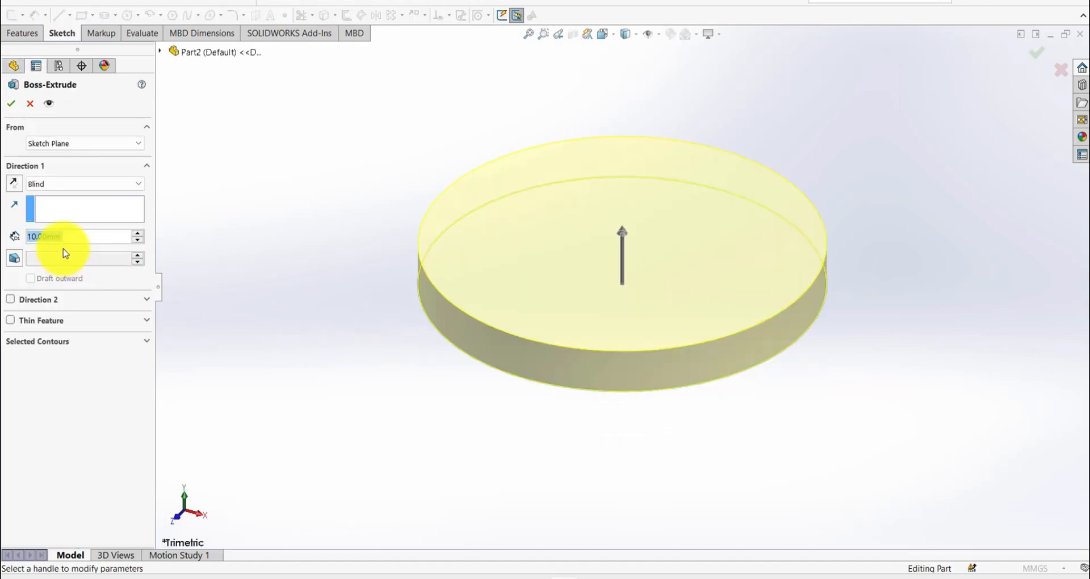
text(12.7)
key(Return)
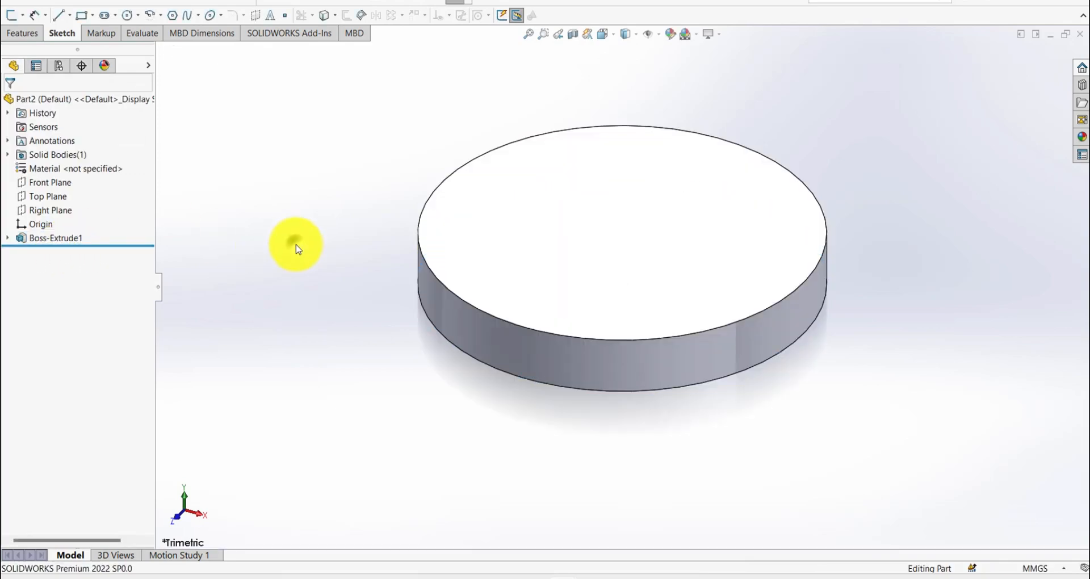
- Start a sketch on the disc's upper face and draw an origin-centred circle about 39 mm in diameter
click(623, 244)
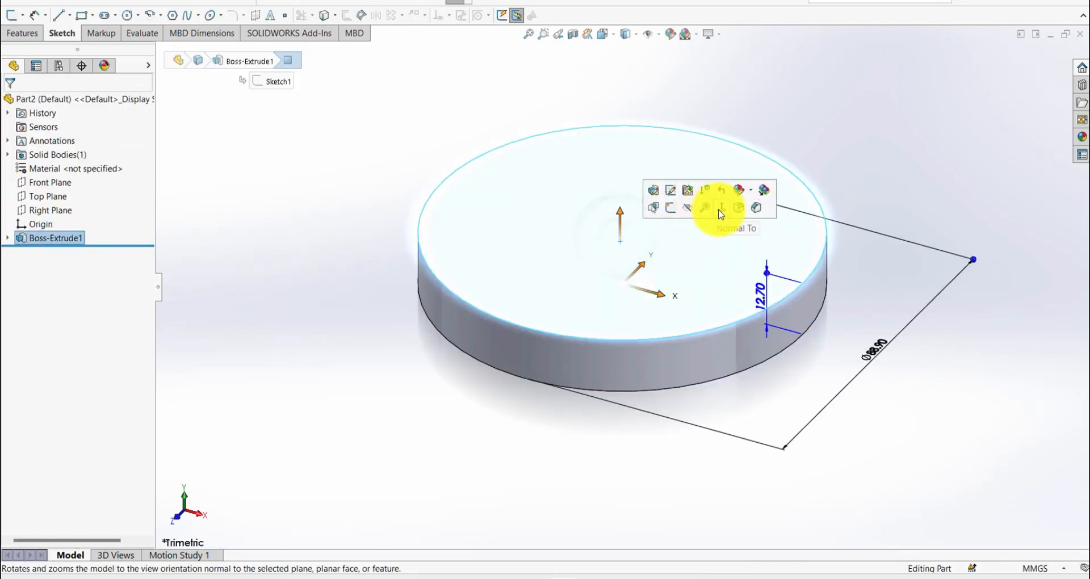
click(720, 214)
click(697, 227)
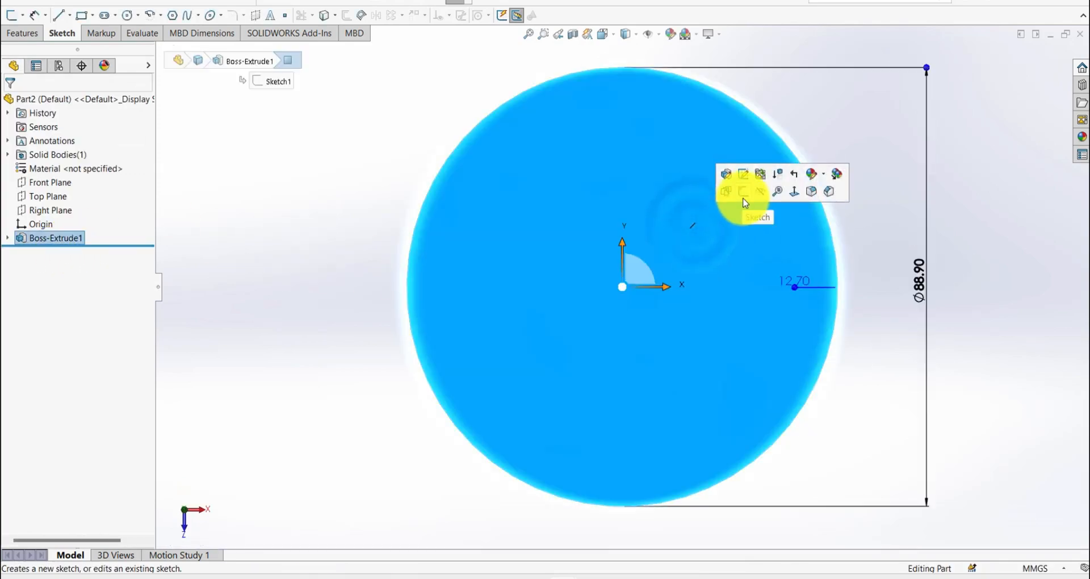
click(746, 203)
key(s)
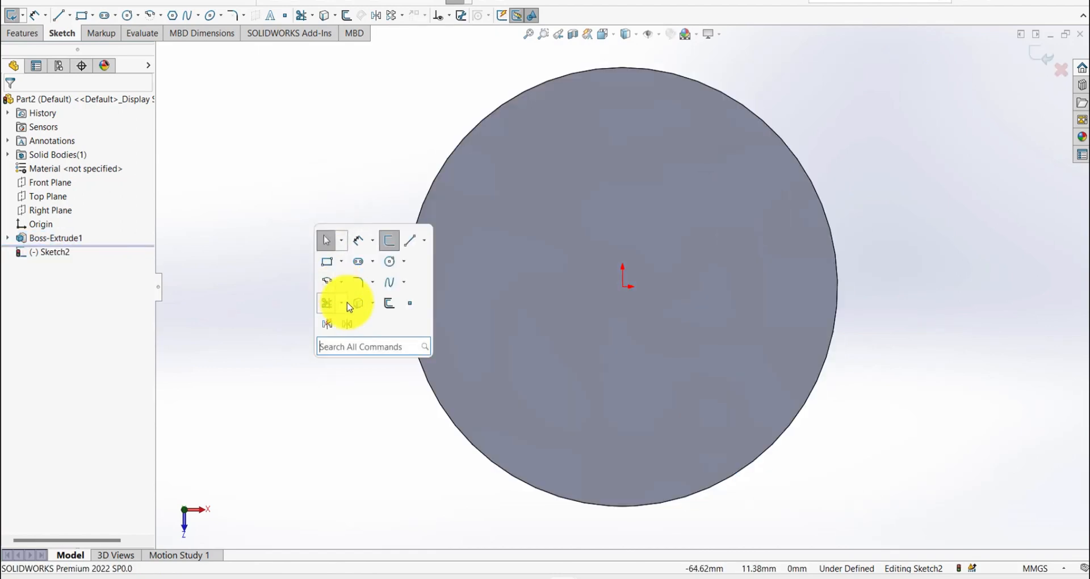
click(387, 258)
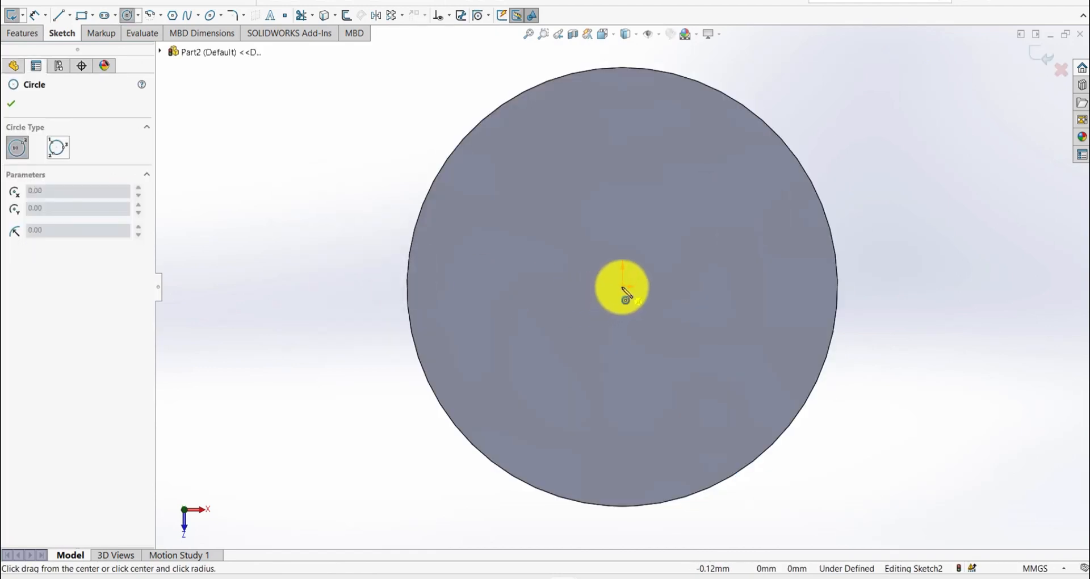
click(623, 286)
click(718, 286)
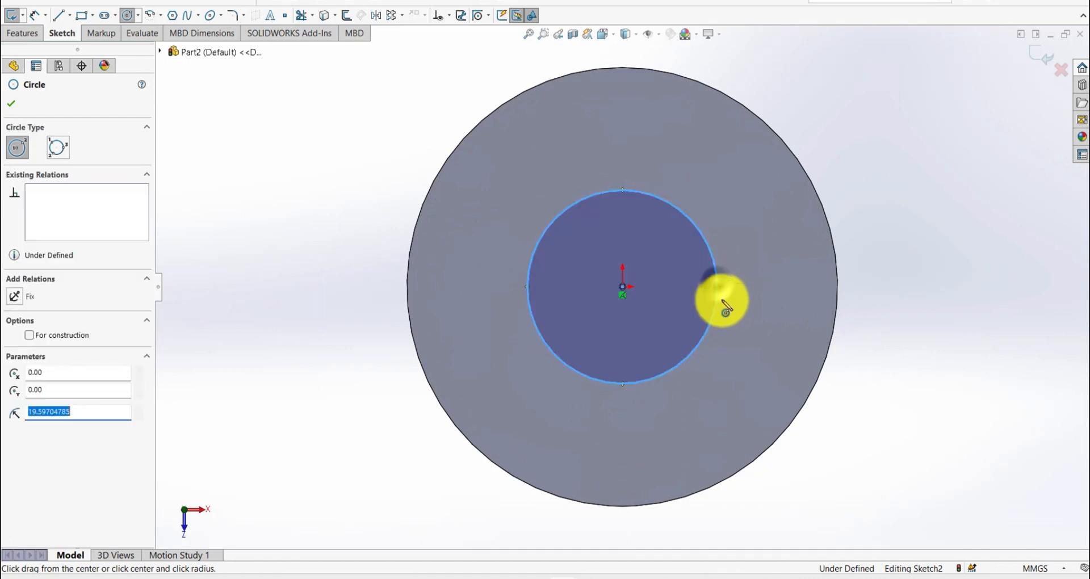
- Draw a vertical center rectangle from the origin, about 15 mm wide and 88 mm long, spanning the disc
key(s)
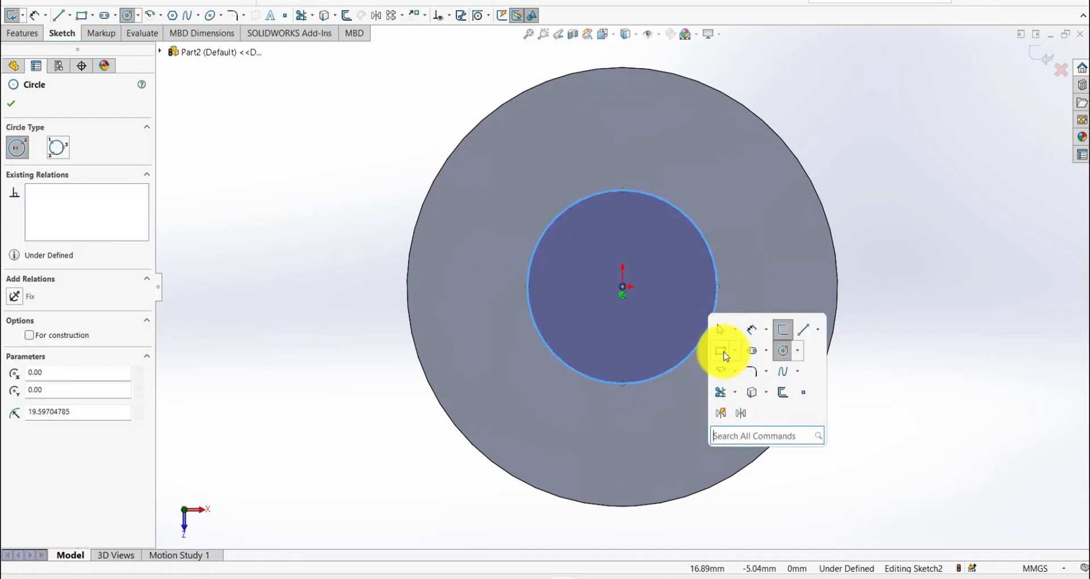
click(723, 353)
click(51, 153)
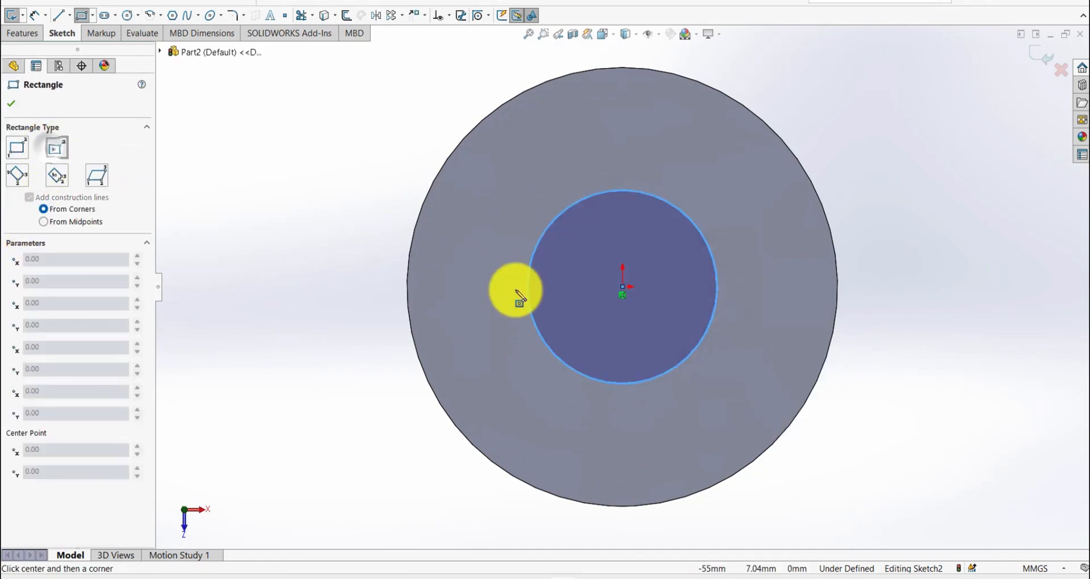
click(622, 287)
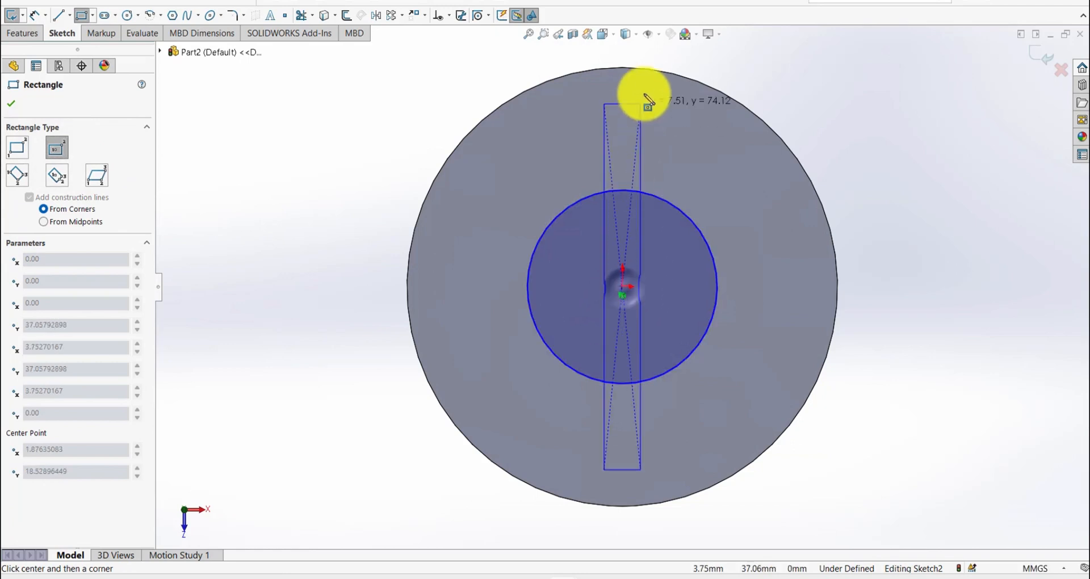
click(658, 70)
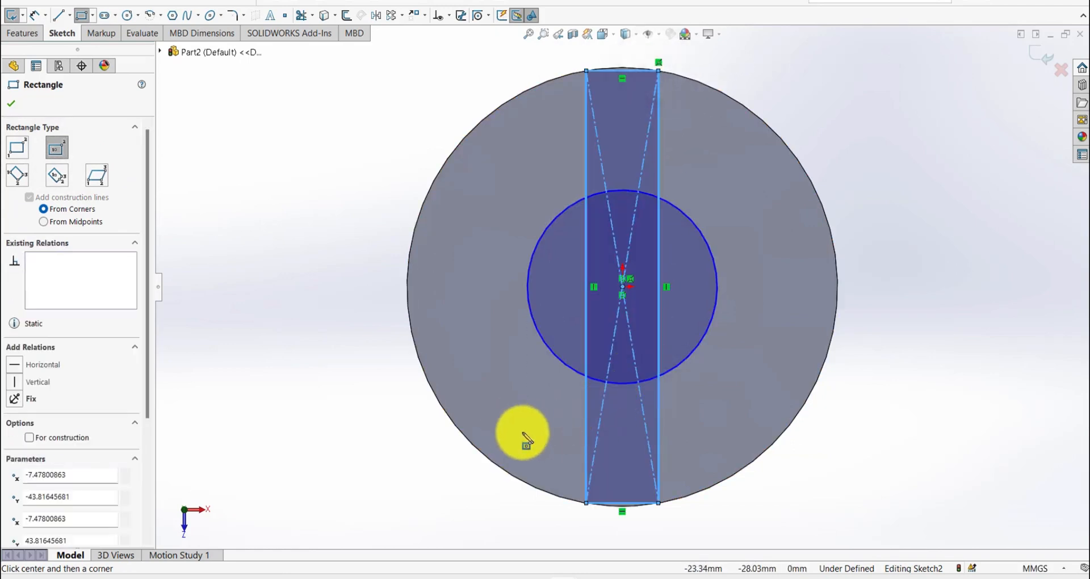
- Convert the disc's outer circular edge into an entity of the current sketch
key(s)
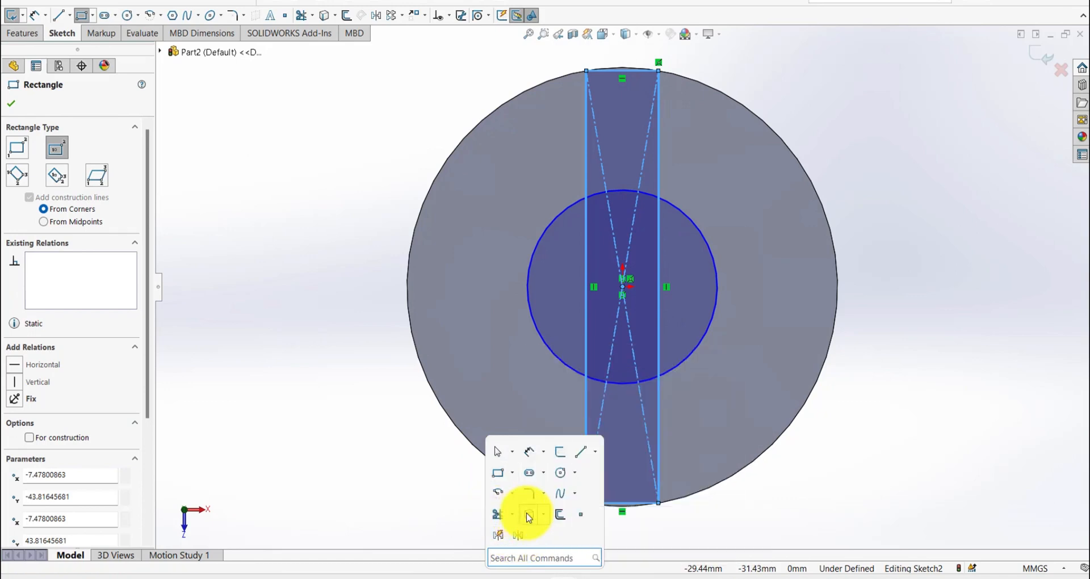
key(Escape)
key(Escape)
click(537, 493)
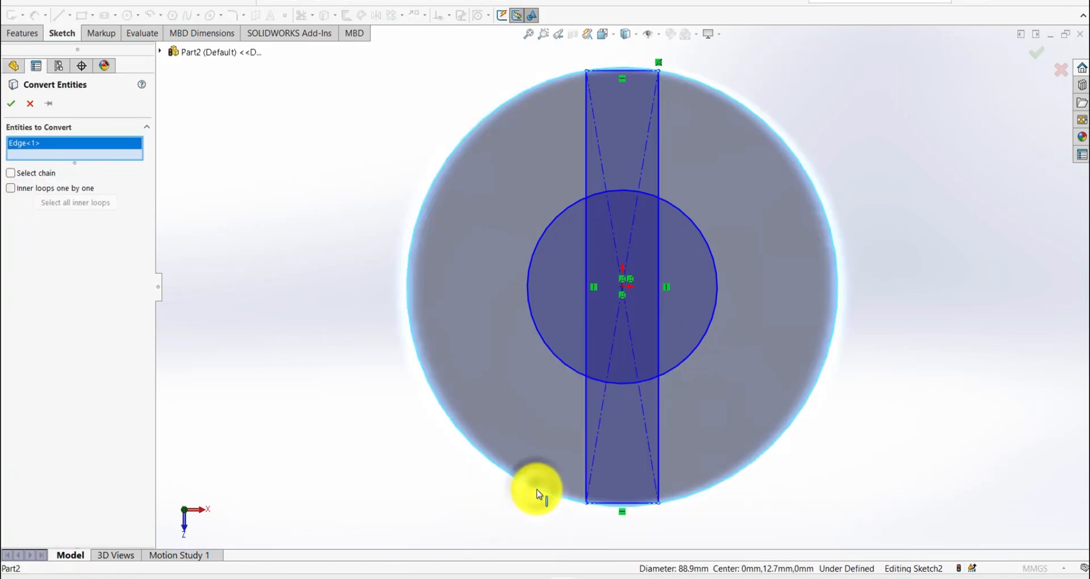
right_click(537, 494)
- Trim the converted outer circle with Trim to closest, keeping only the short arcs at the rectangle's ends
key(s)
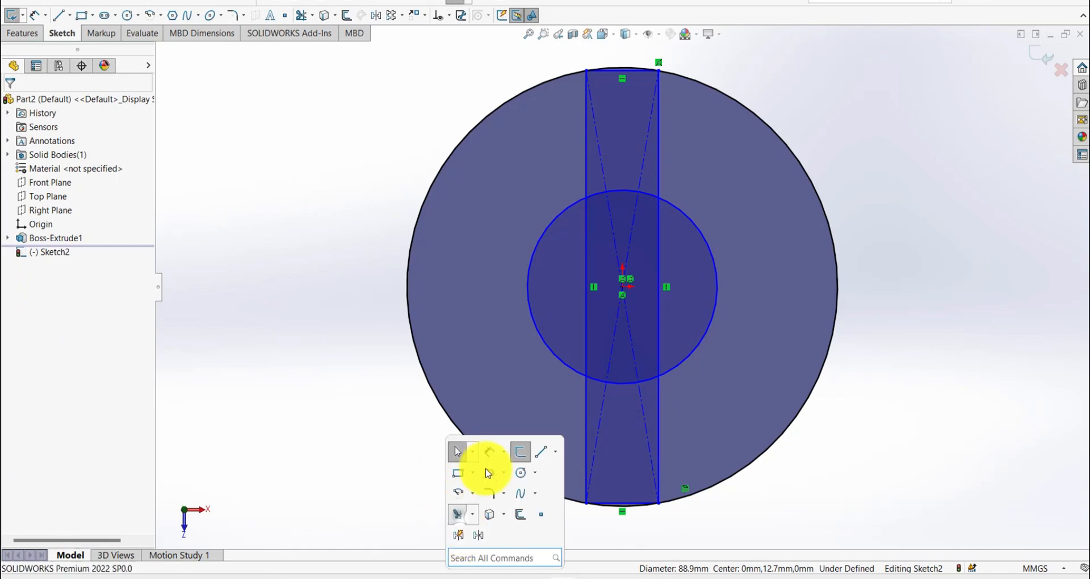
click(458, 516)
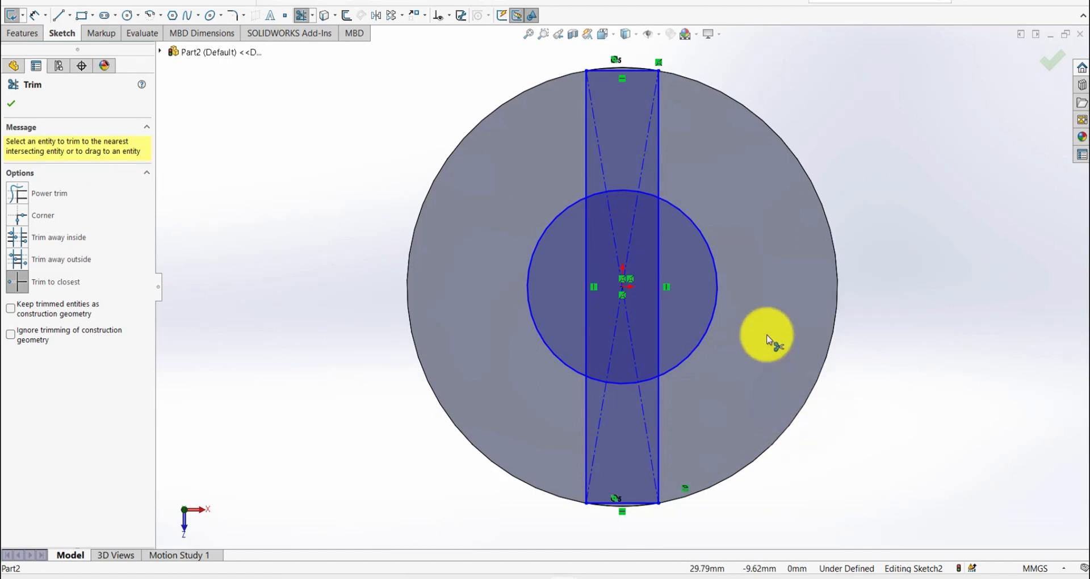
scroll(766, 345, up, 2)
scroll(766, 345, down, 2)
- Dimension the inner circle's diameter to 19.05 mm
click(833, 362)
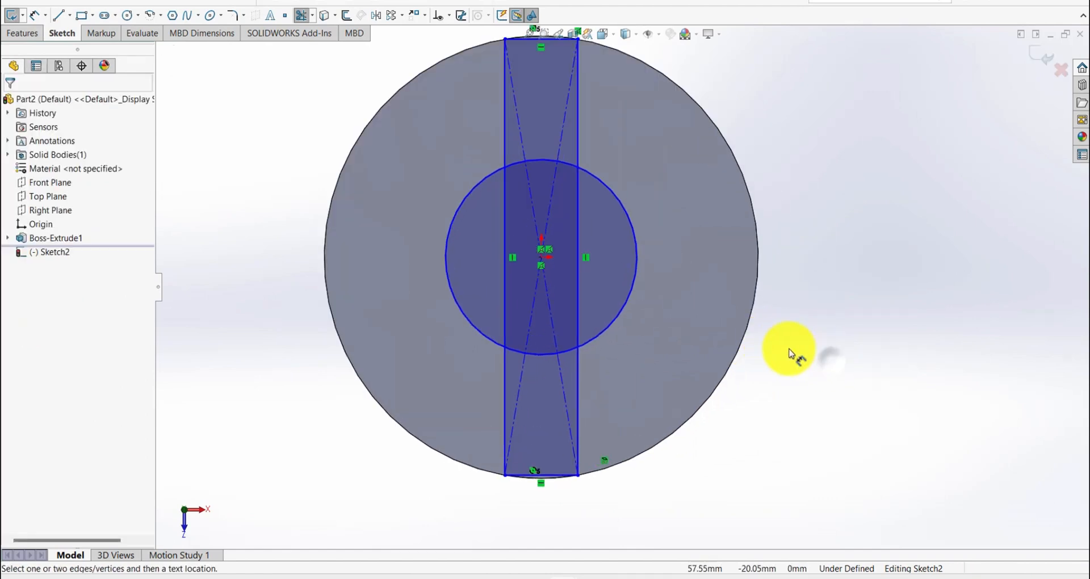
click(629, 215)
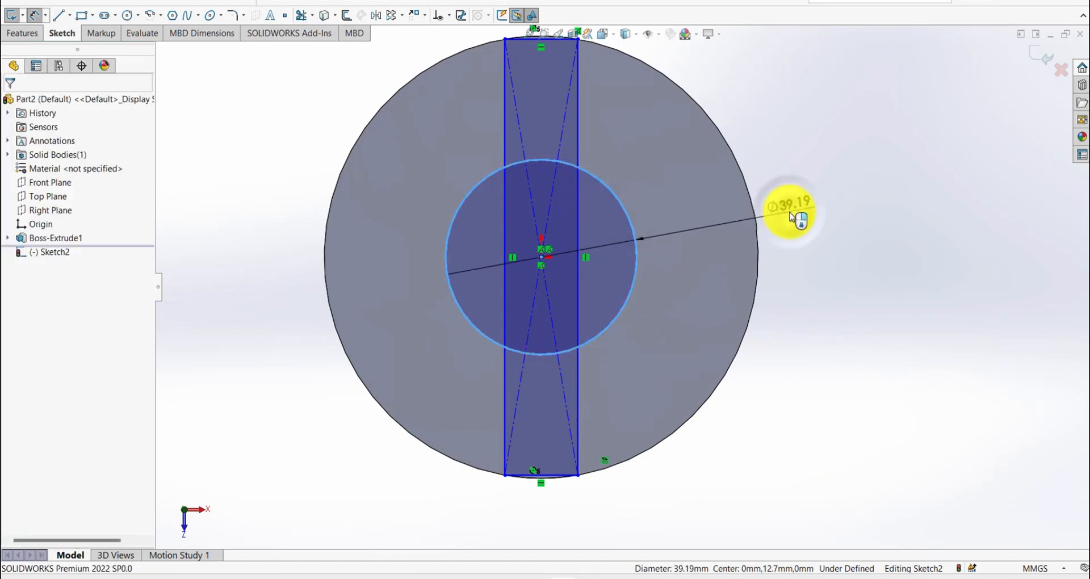
click(792, 217)
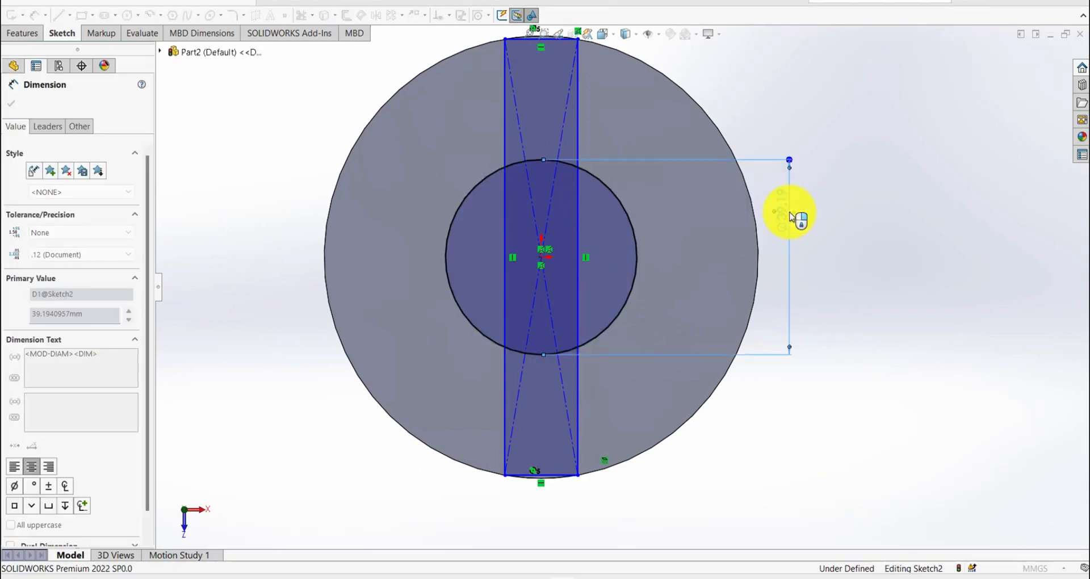
- Dimension the rectangle's width to 12.7 mm and turn its lower short side into construction geometry
click(566, 477)
click(559, 526)
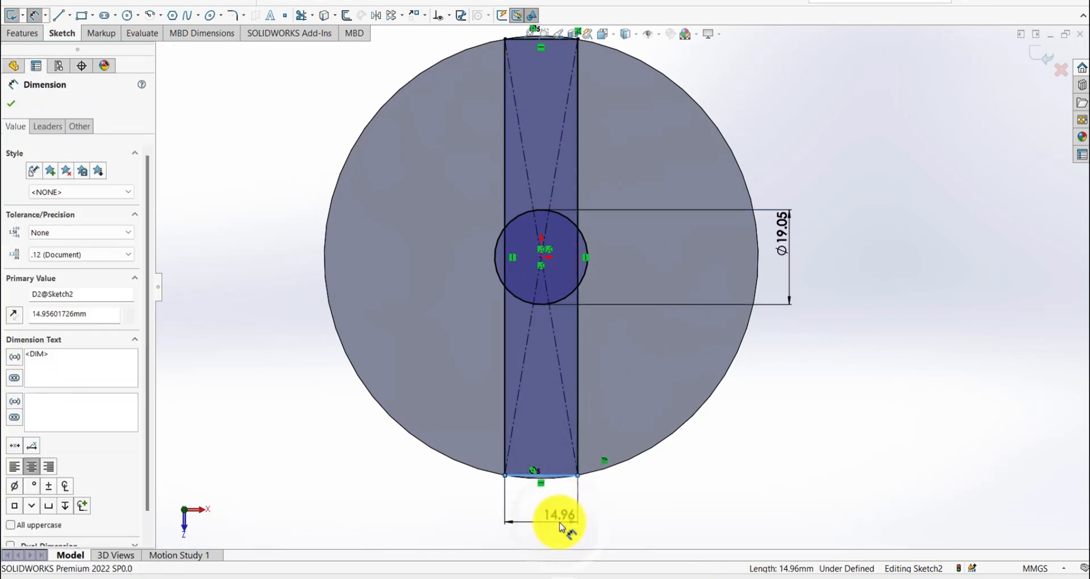
text(12.7)
key(Return)
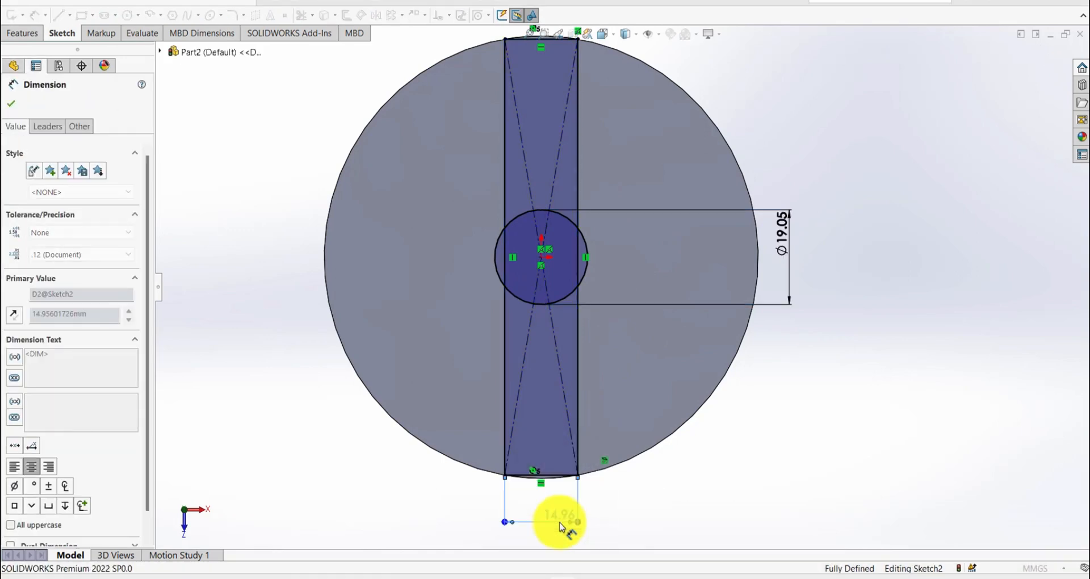
click(553, 479)
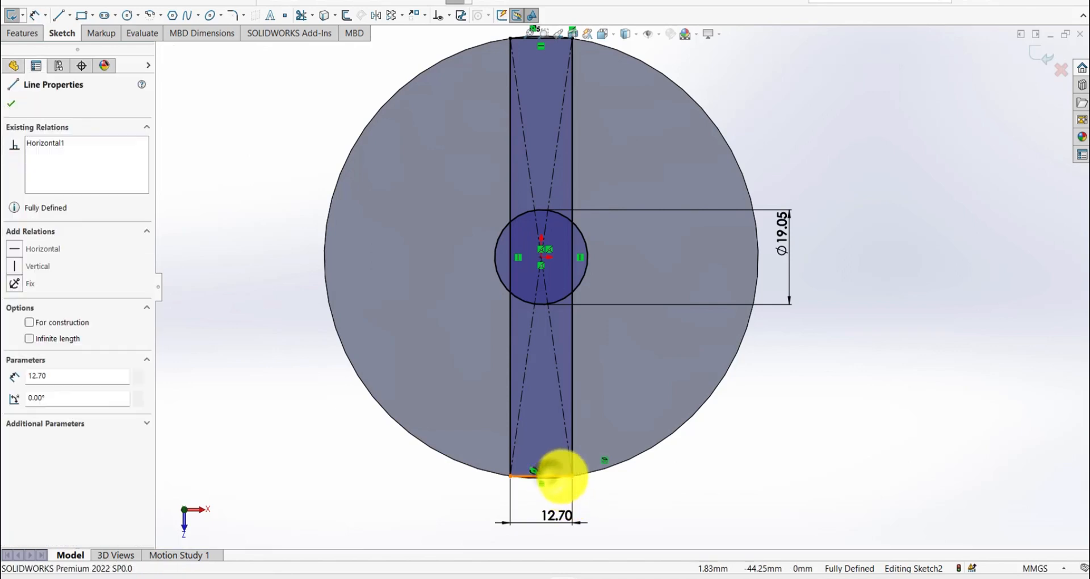
click(759, 453)
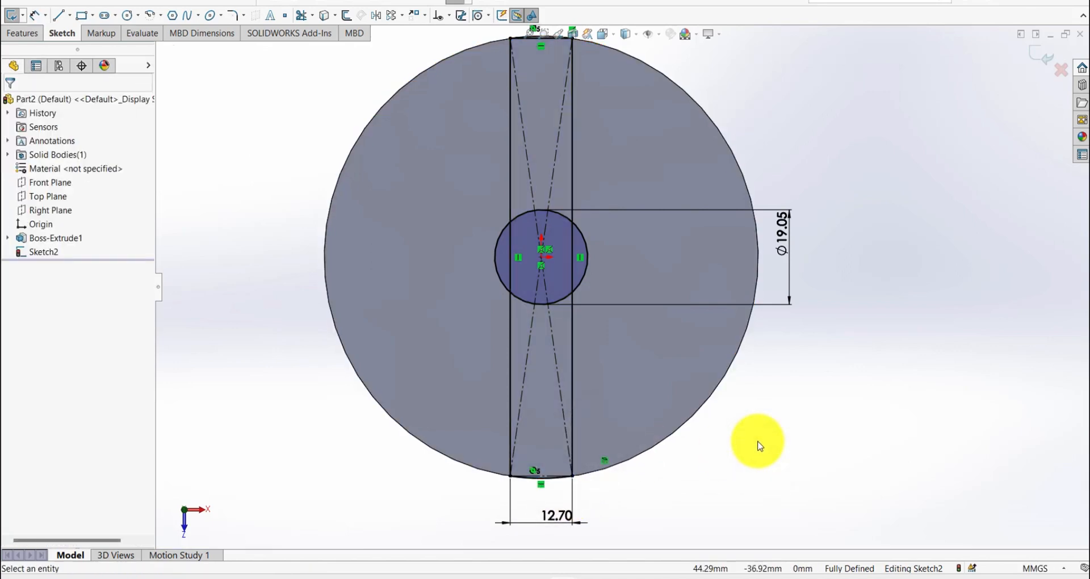
- Extrude the front strip region between the inner circle and the disc's edge to a blind depth of 28.575 mm
key(s)
click(817, 444)
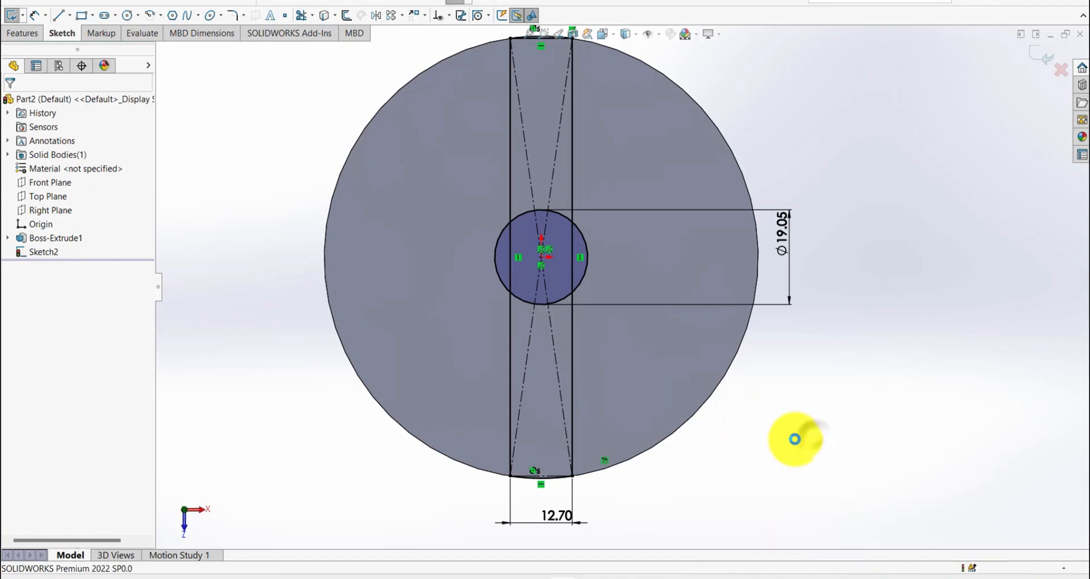
key(s)
click(711, 360)
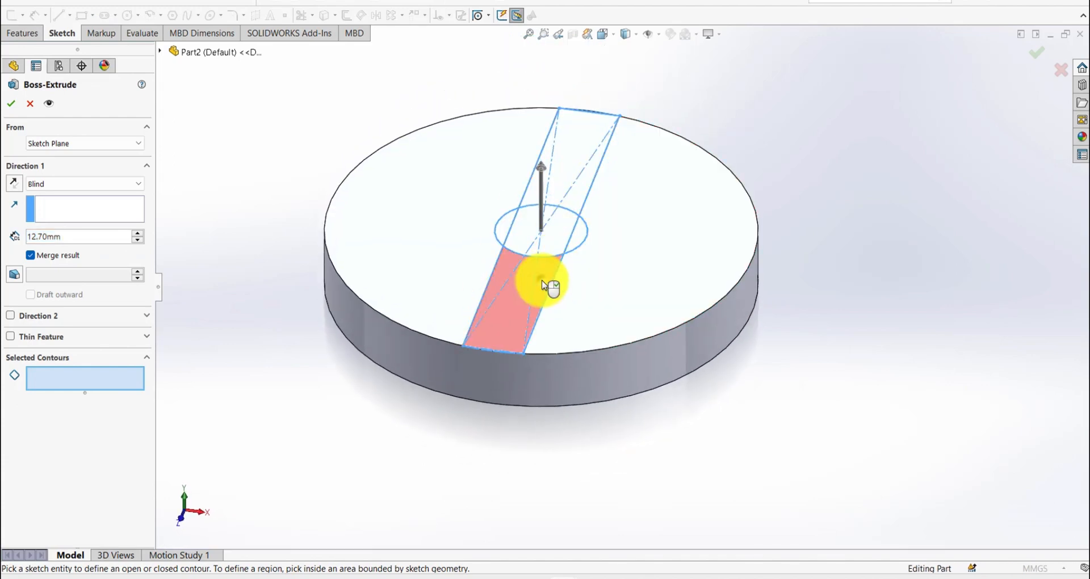
click(543, 285)
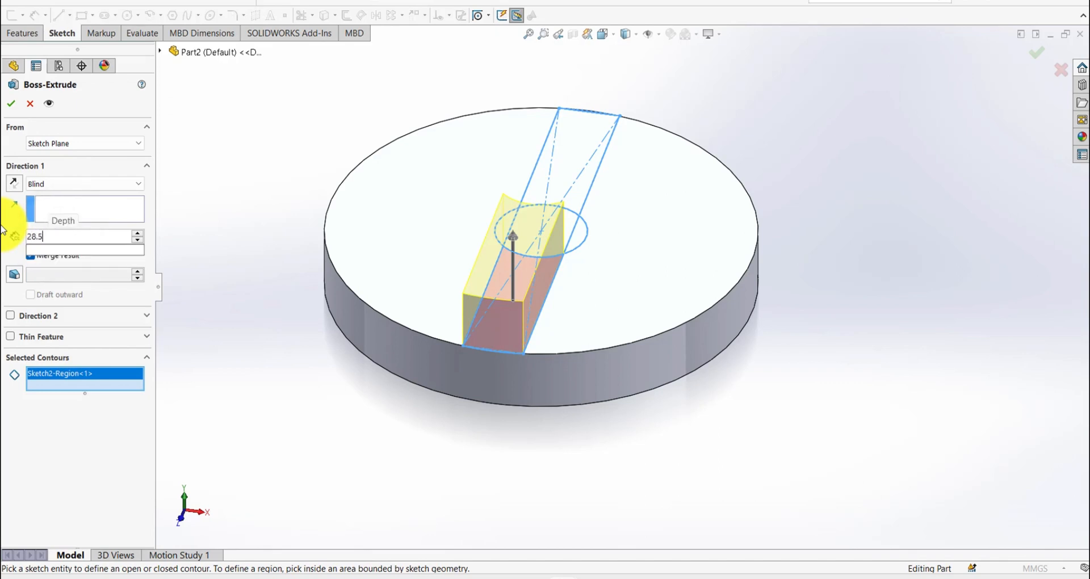
text(28.575)
key(Return)
key(Return)
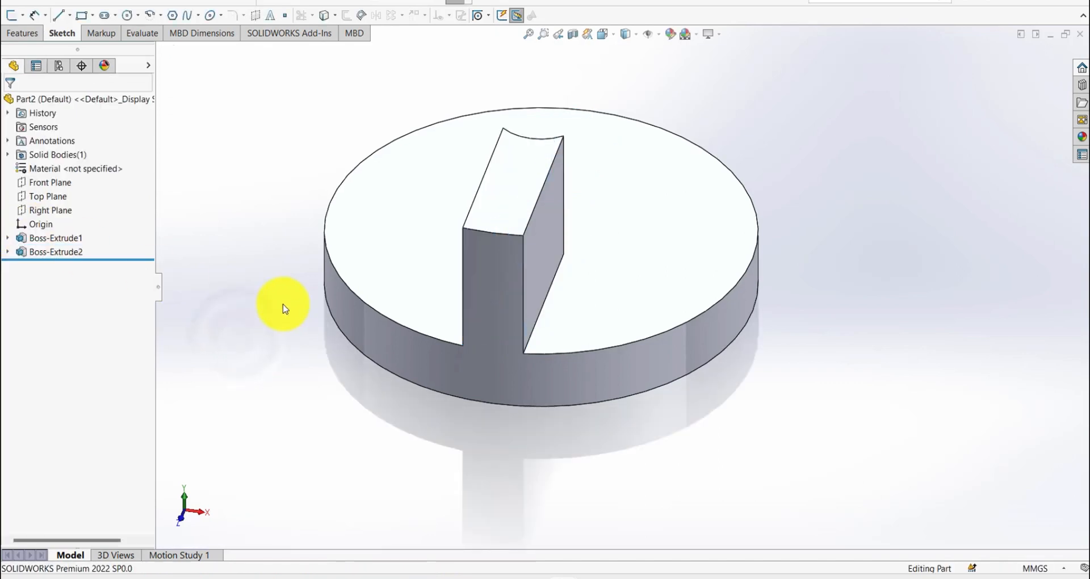
- Show the part-modelling feature commands with text labels
click(20, 33)
right_click(172, 24)
click(235, 43)
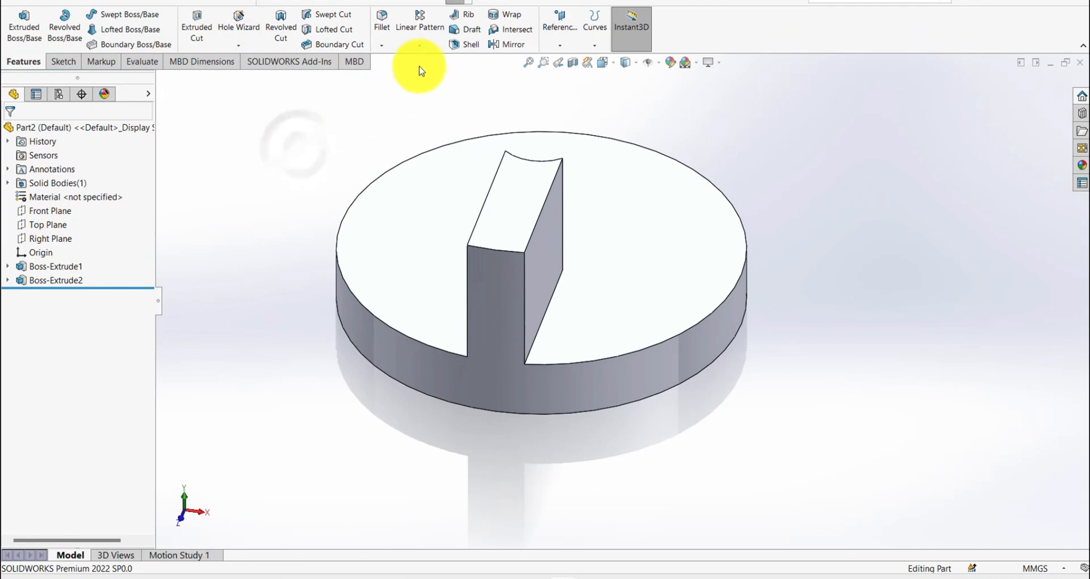
- Pattern the rib circularly about the disc's cylindrical face, with 5 equally spaced instances over 360 degrees
click(420, 45)
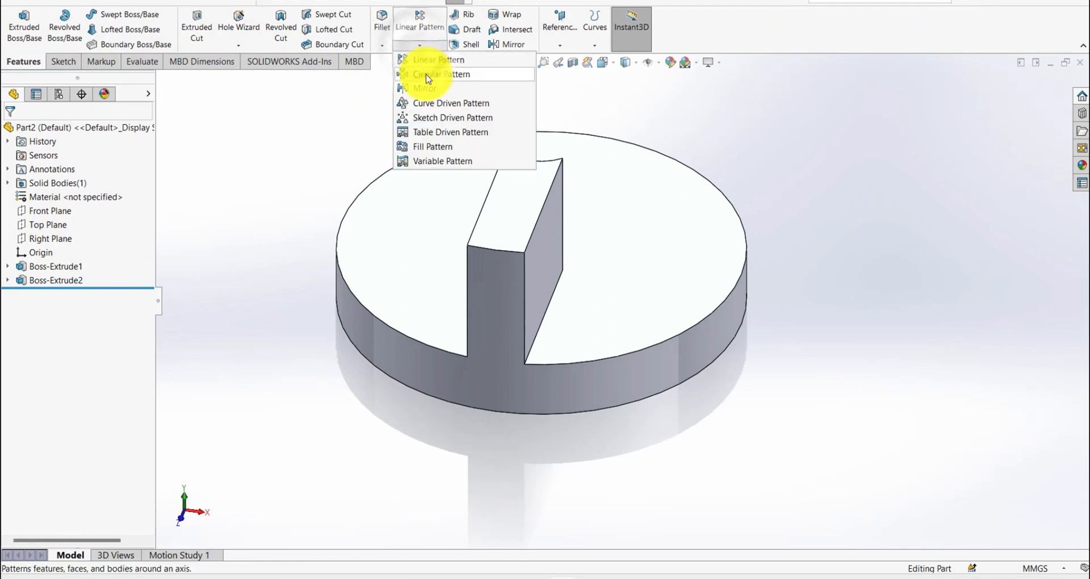
click(437, 72)
click(93, 173)
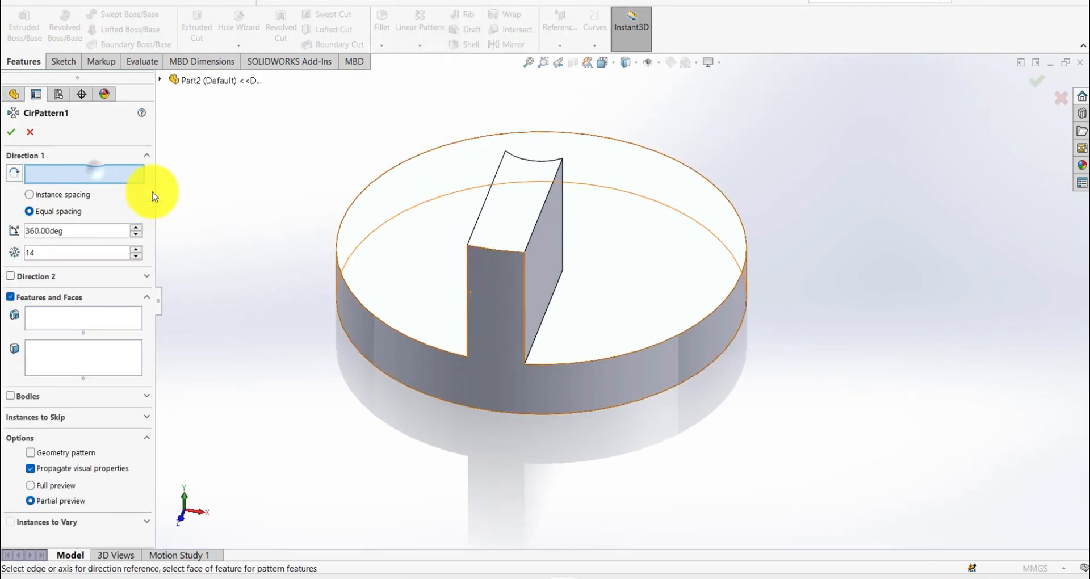
click(495, 320)
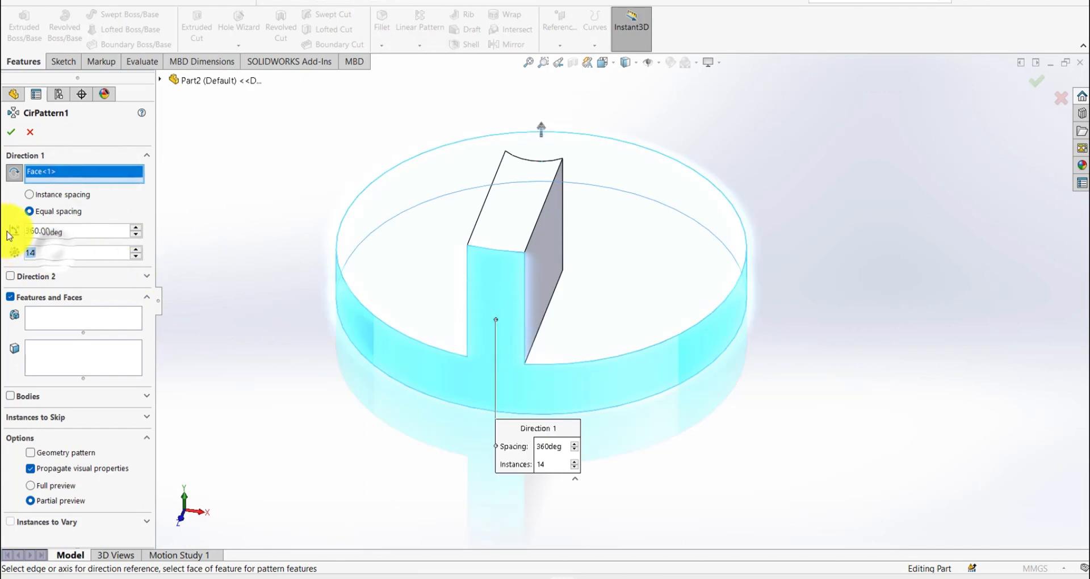
click(60, 325)
click(521, 199)
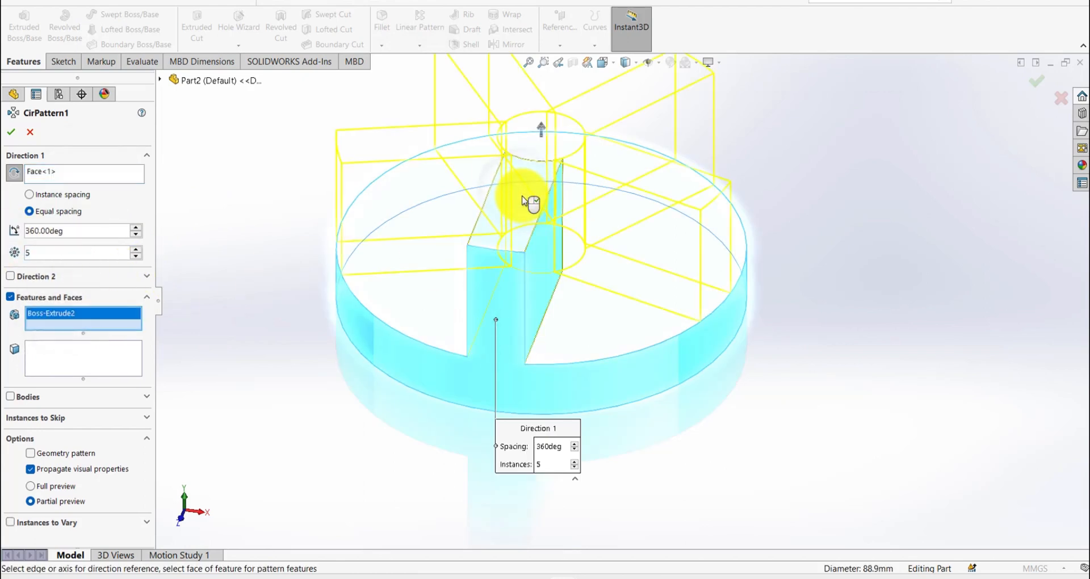
right_click(522, 197)
click(347, 377)
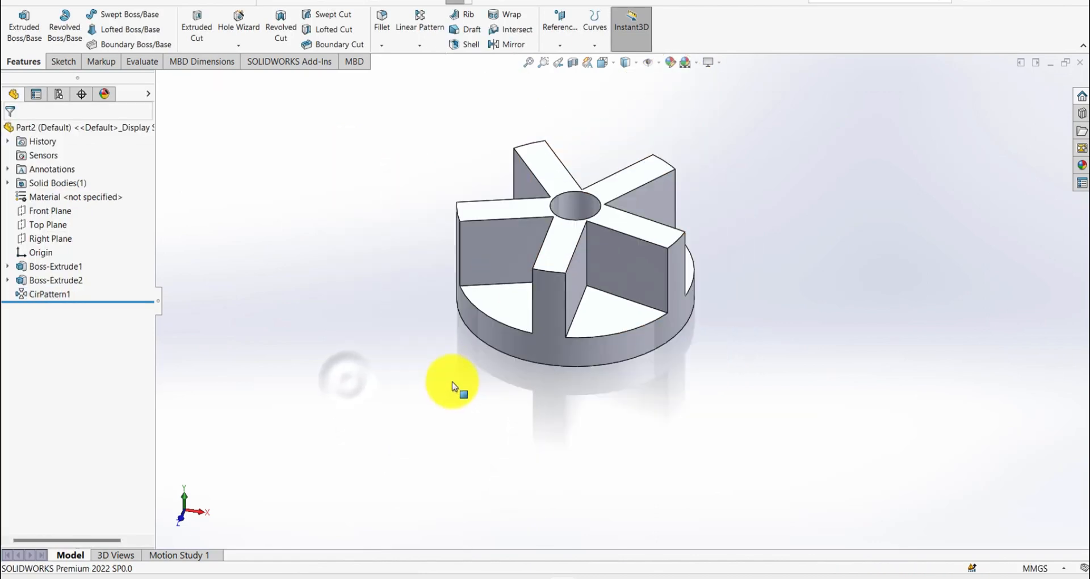
- Start a sketch on the ribs' shared top face, viewed head-on, and convert the central hole's circular edge into it
scroll(696, 163, down, 3)
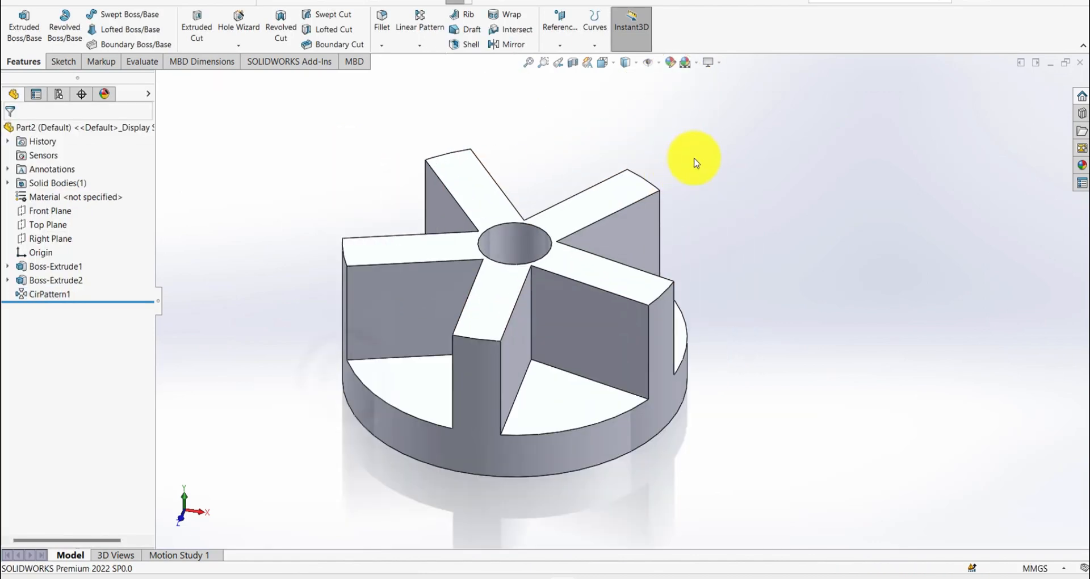
click(562, 213)
click(651, 178)
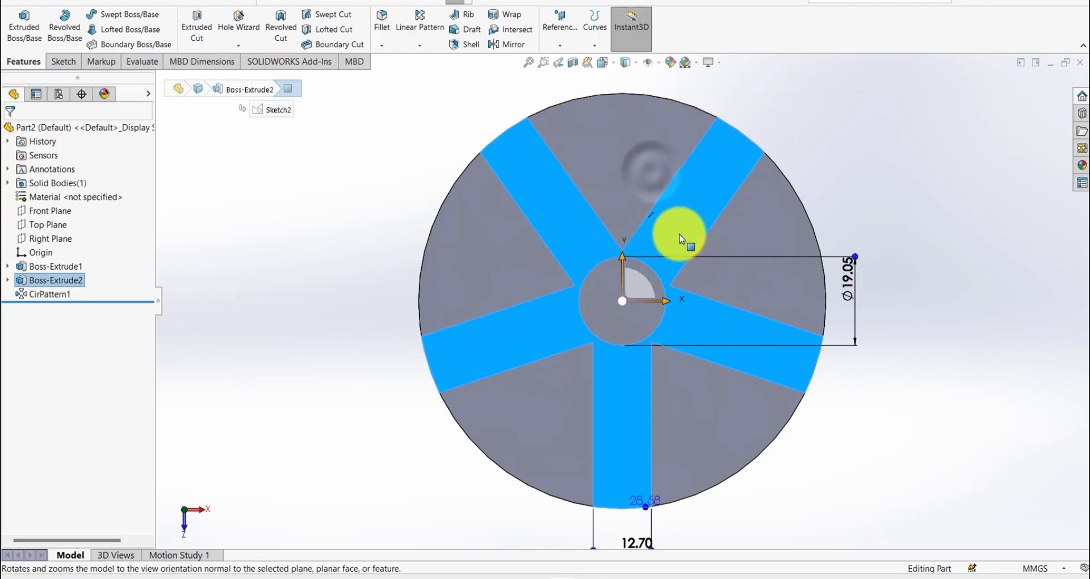
click(731, 219)
click(729, 195)
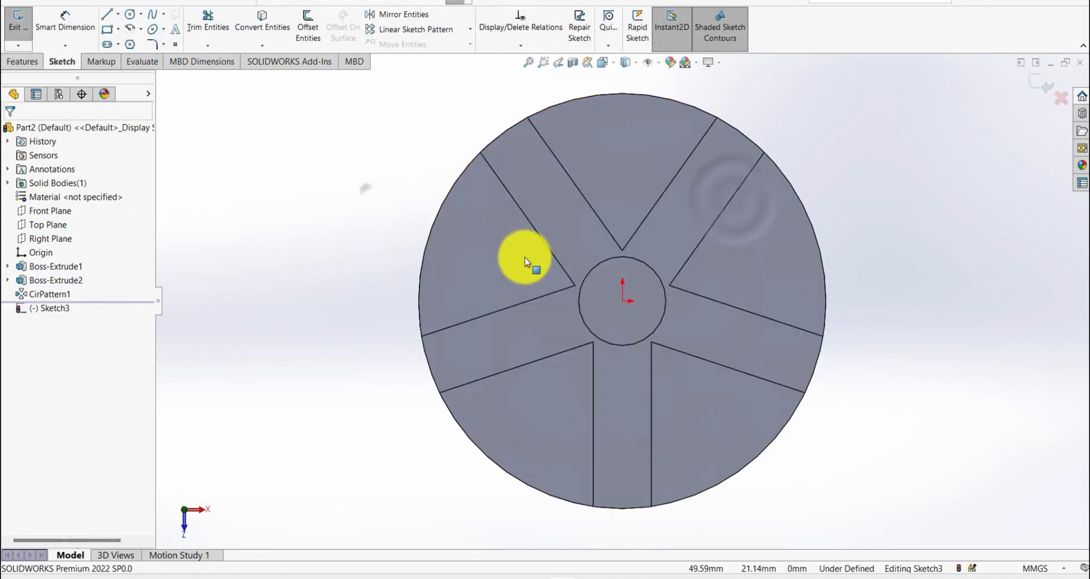
click(597, 269)
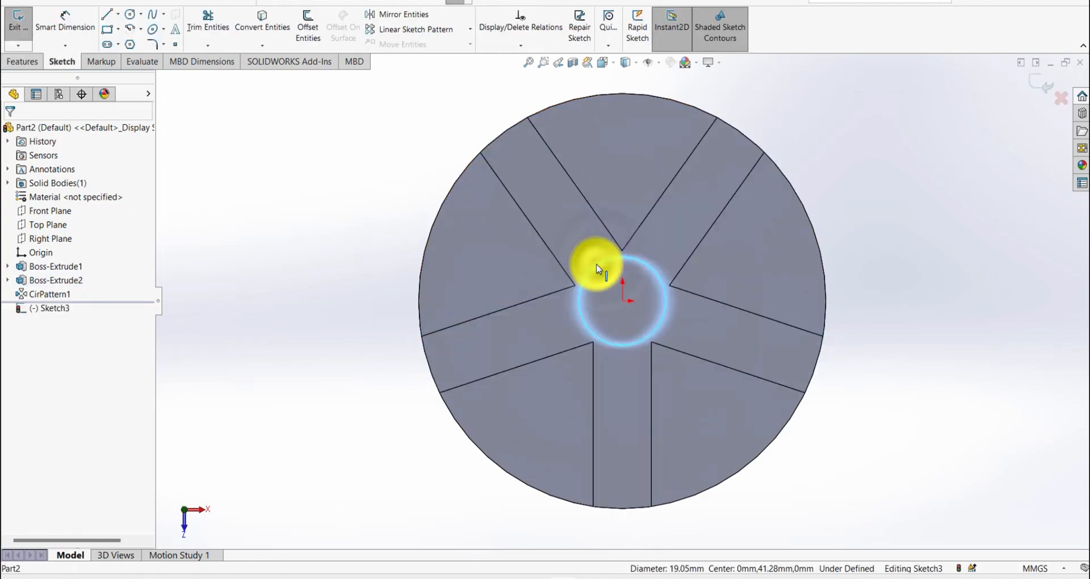
click(645, 340)
click(622, 337)
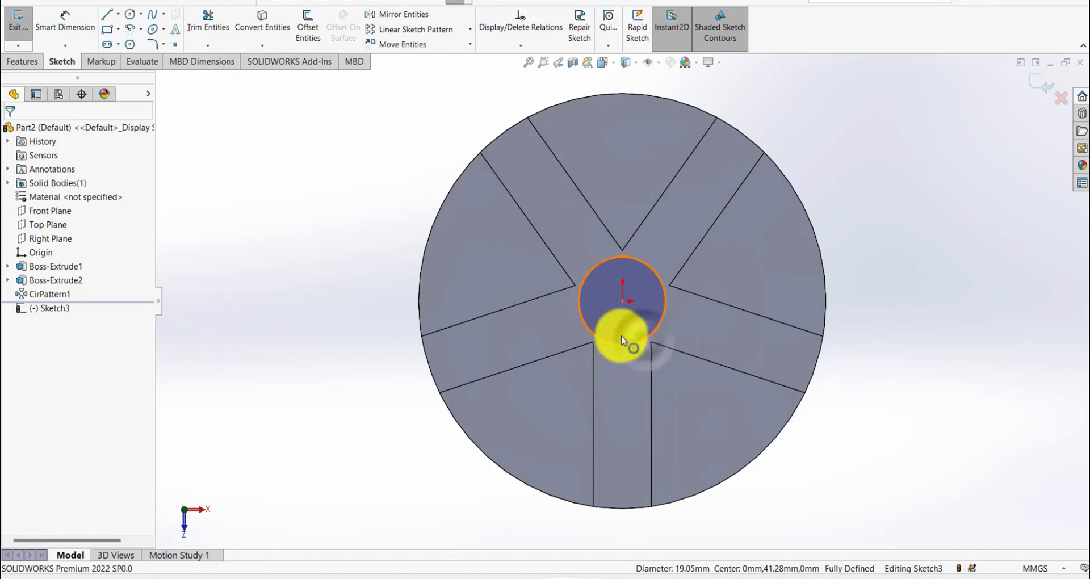
- Sketch a circle about 34.5 mm in diameter around the converted hole edge, centred on the origin
key(s)
click(397, 284)
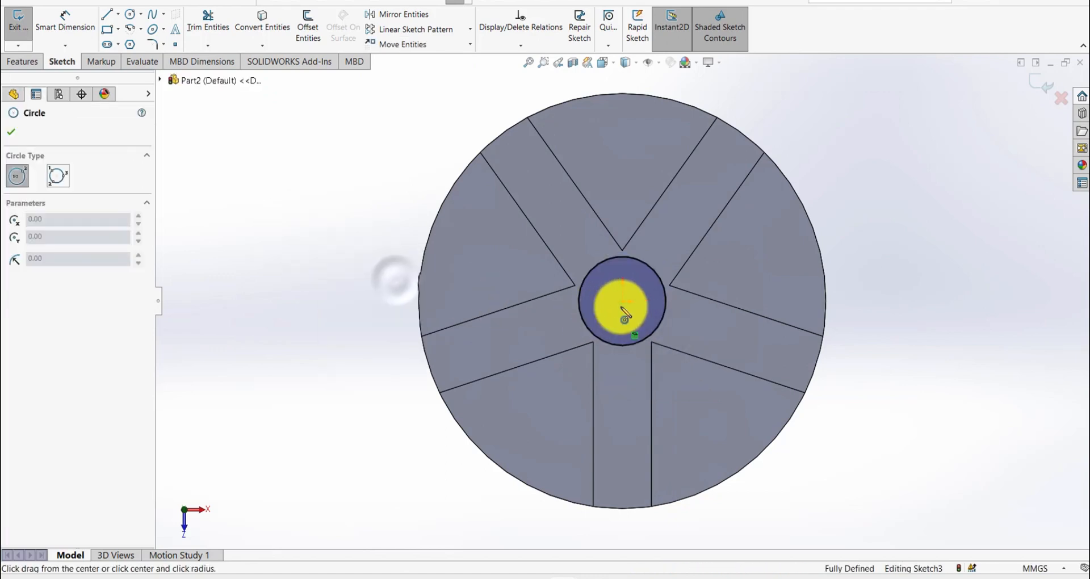
click(623, 302)
click(671, 238)
- Dimension the outer circle's diameter to 28.575 mm and exit the sketch
key(s)
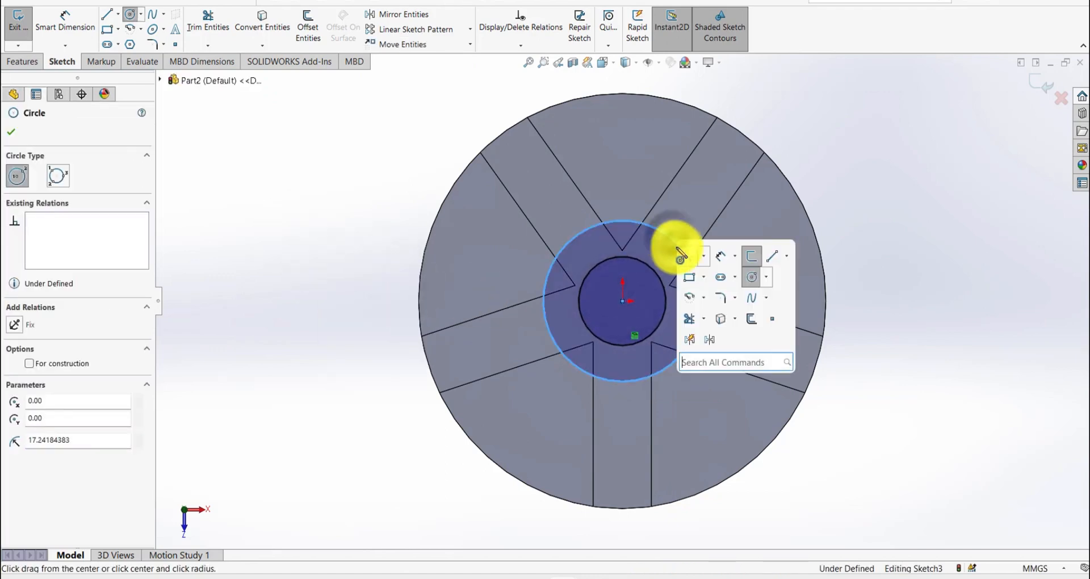
click(719, 260)
click(676, 243)
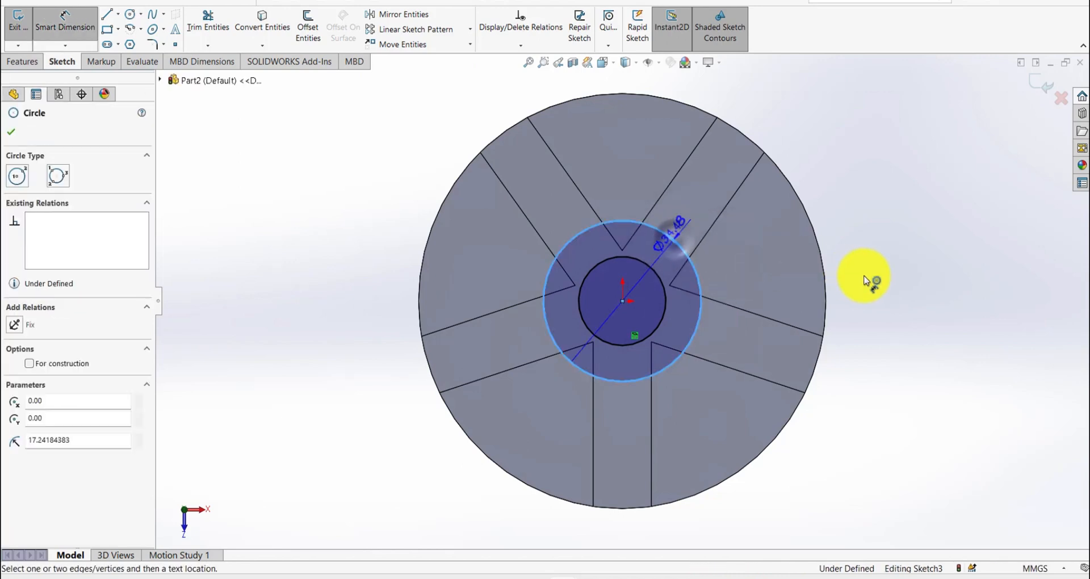
click(865, 280)
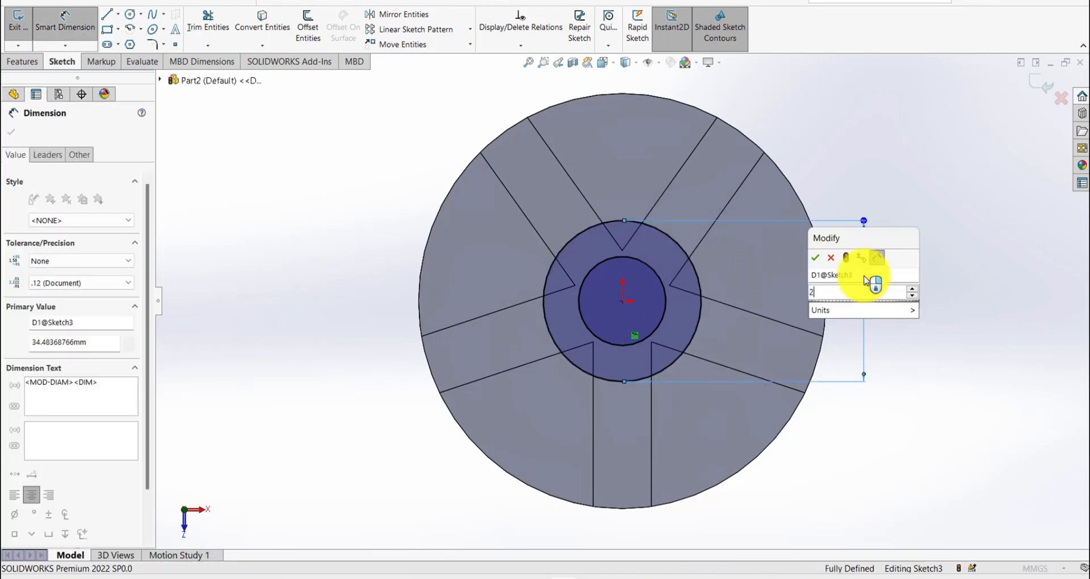
text(28.575)
key(Return)
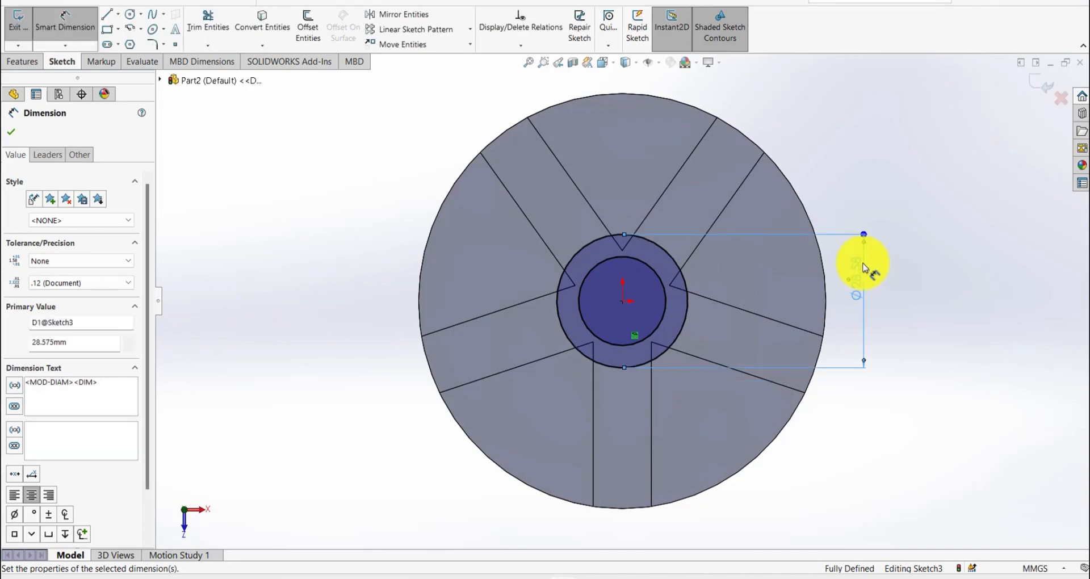
click(885, 181)
click(1034, 84)
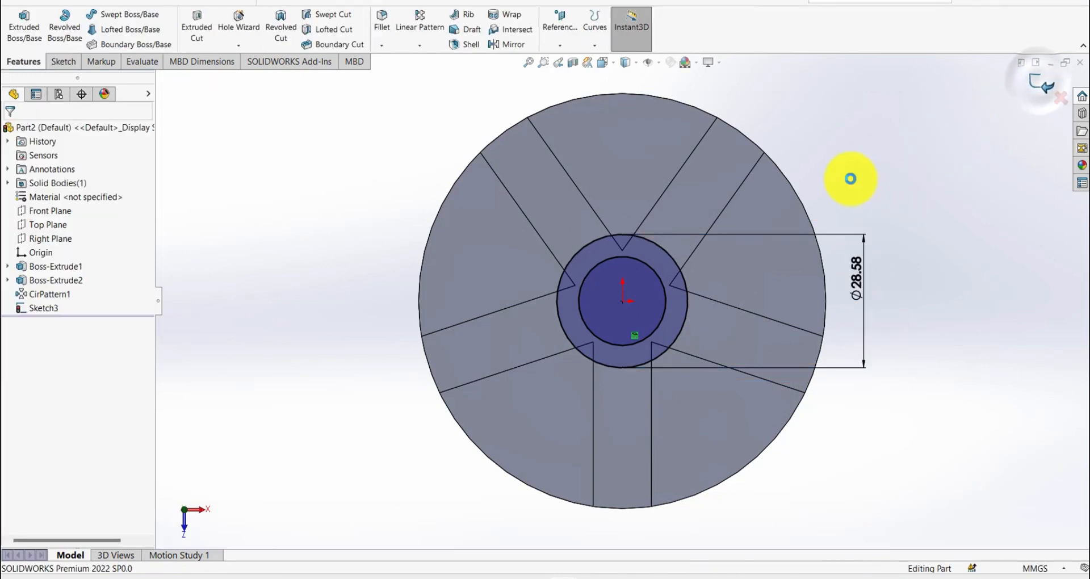
- Extrude the ring between the two circles Up To Surface, ending at the disc's top face, to form the hub
mouse_move(778, 212)
middle_down()
mouse_move(742, 182)
mouse_move(740, 93)
middle_up()
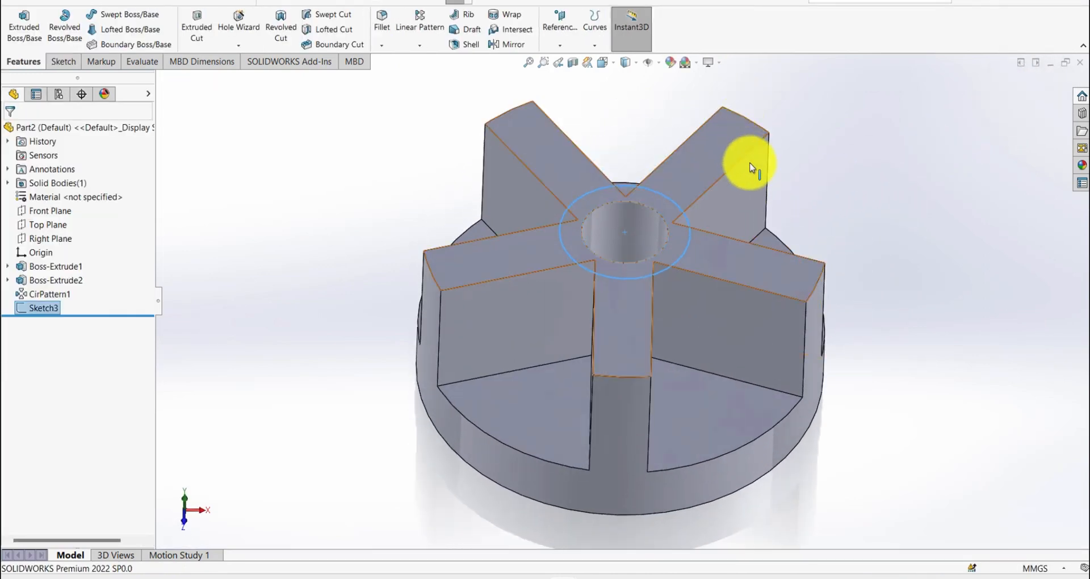
key(s)
click(795, 181)
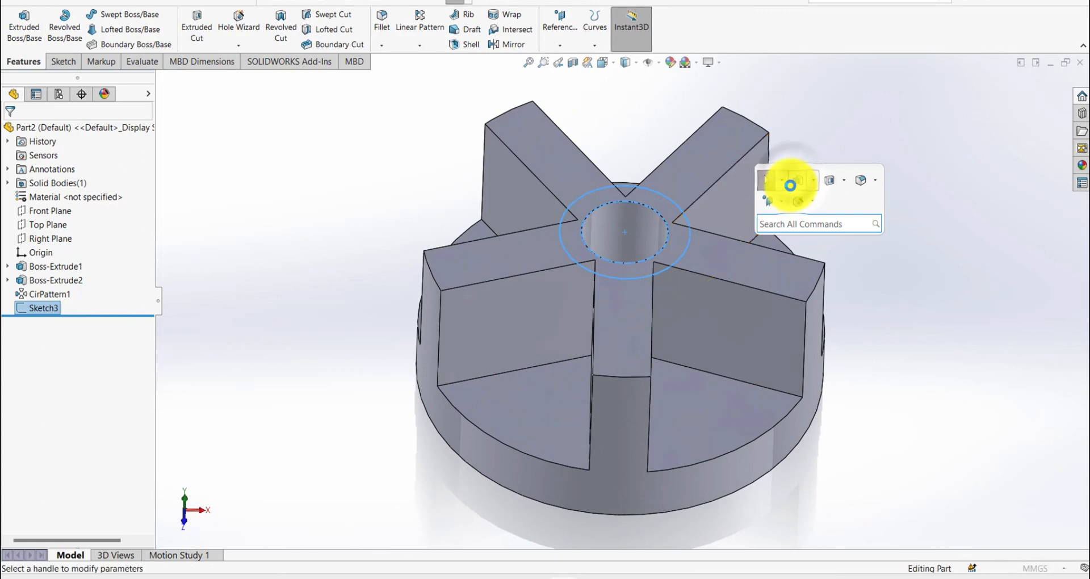
click(69, 169)
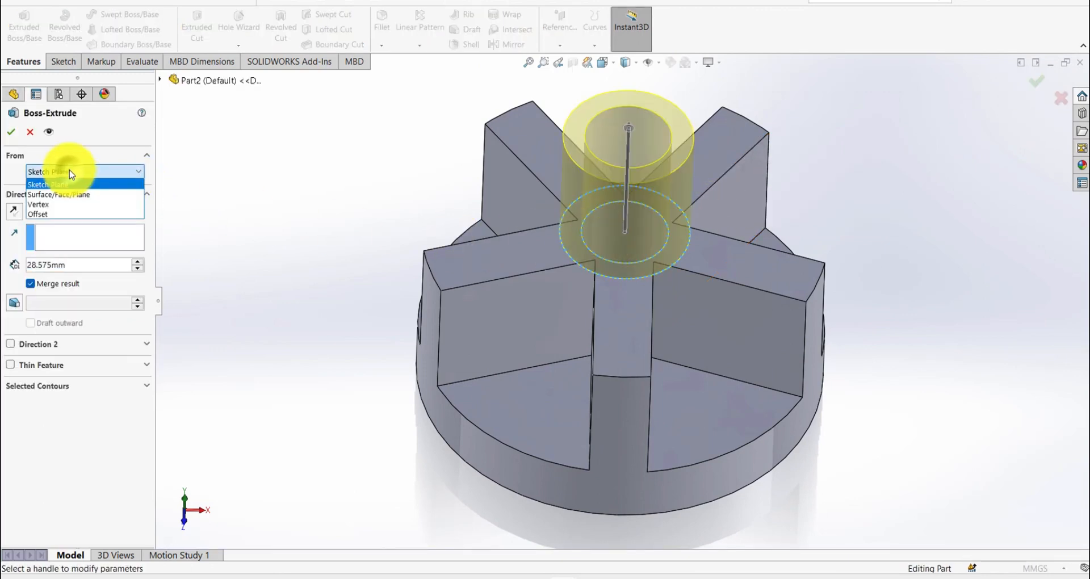
click(69, 169)
click(61, 212)
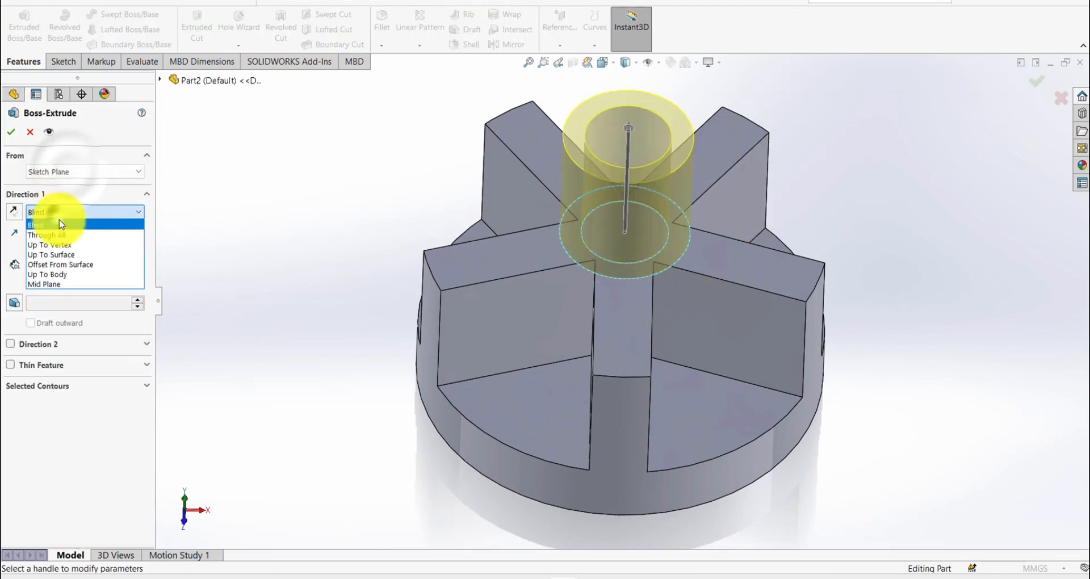
click(63, 254)
click(538, 425)
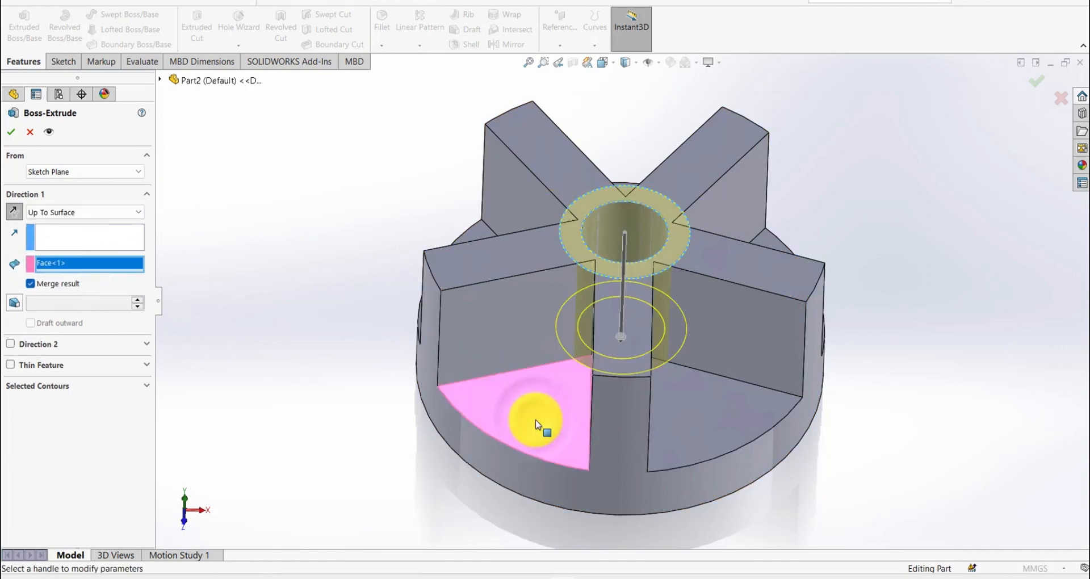
key(Return)
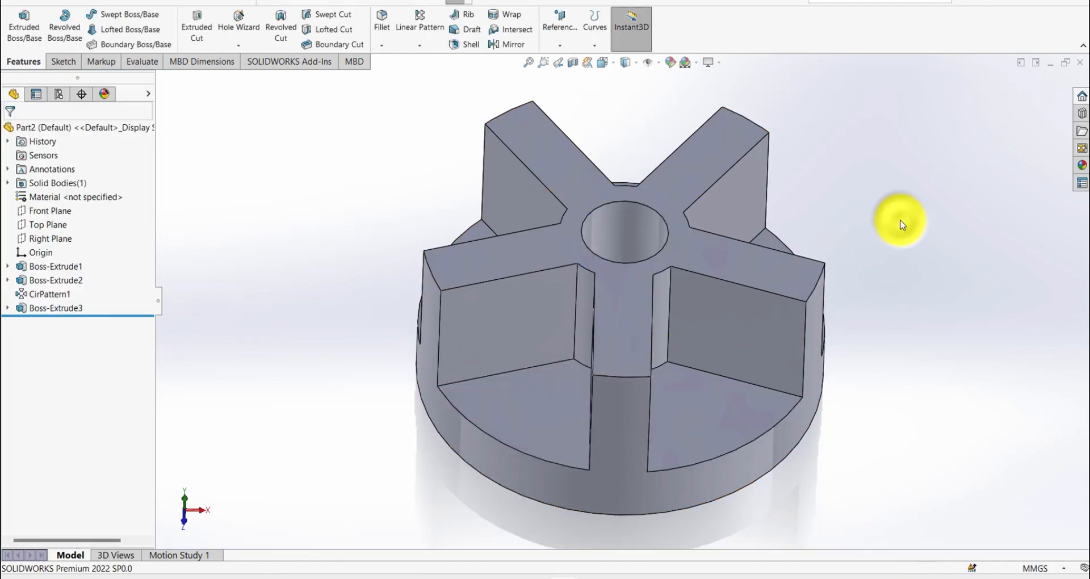
- Reuse the hub's sketch to cut only its inner circle region Through All, boring the central hole through the disc
click(7, 308)
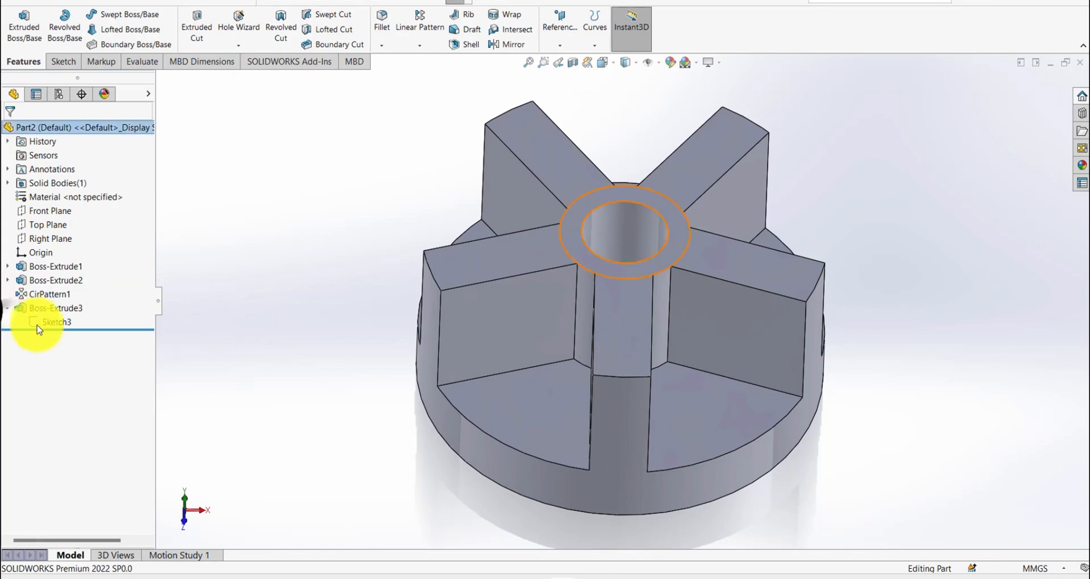
click(39, 324)
key(s)
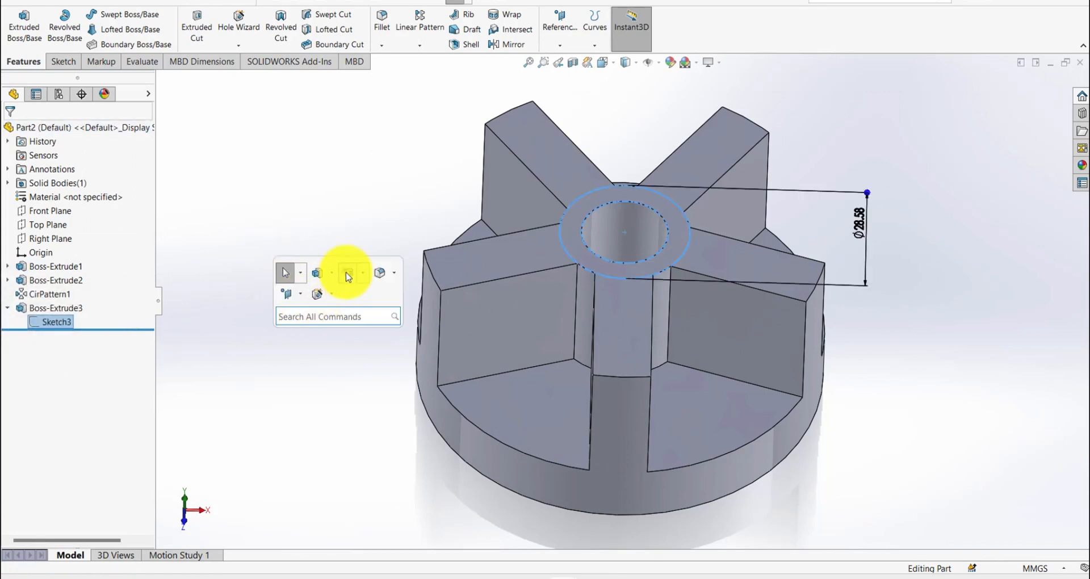
click(327, 275)
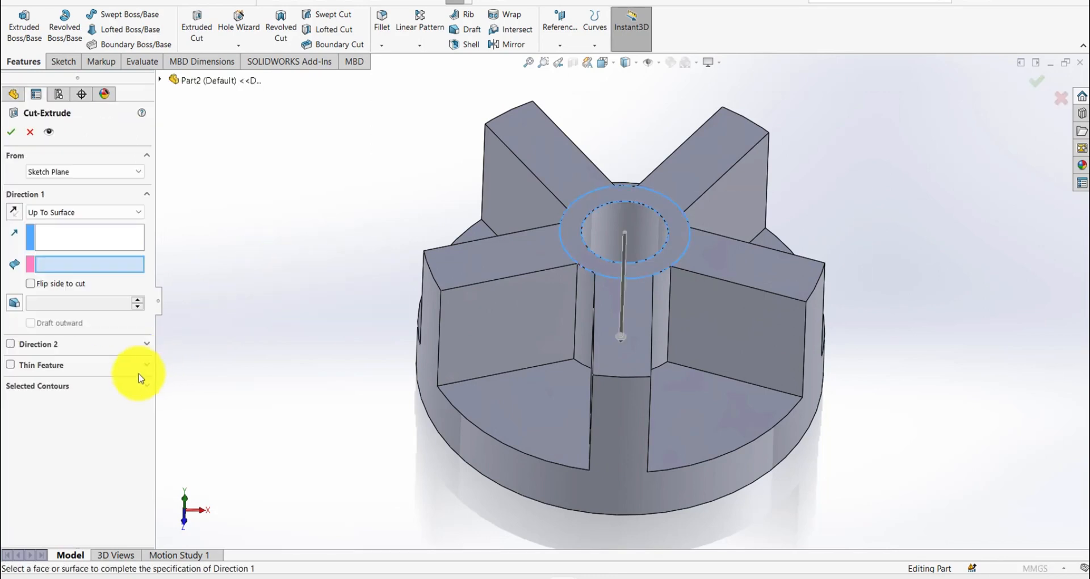
click(50, 386)
right_click(52, 411)
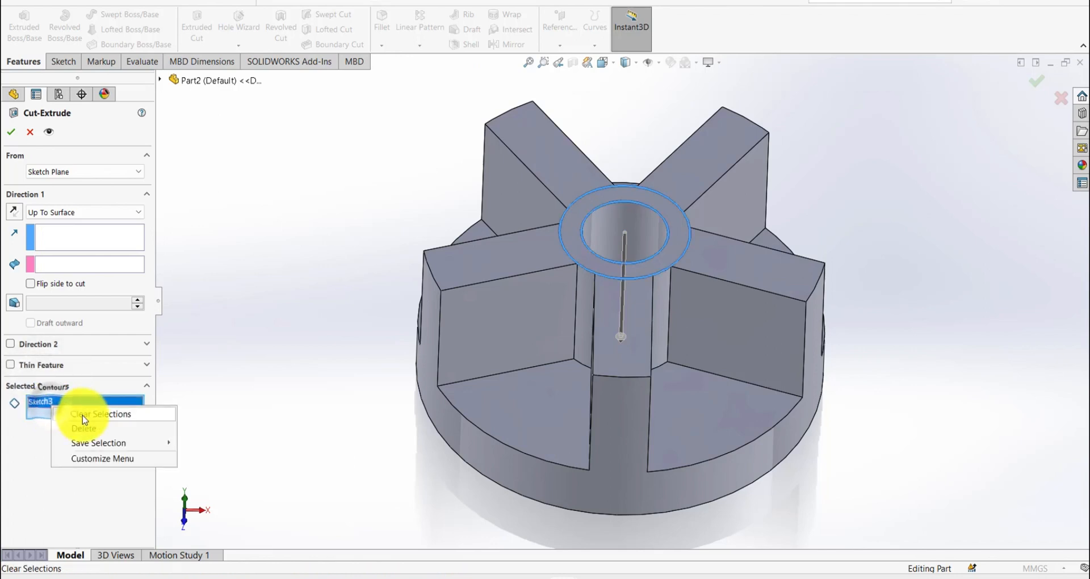
click(88, 417)
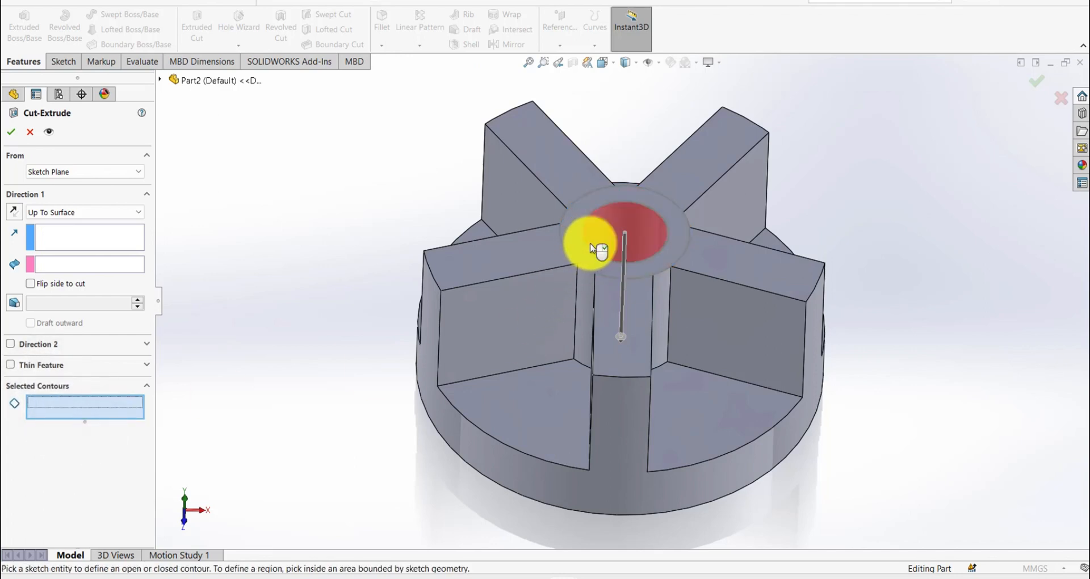
click(105, 215)
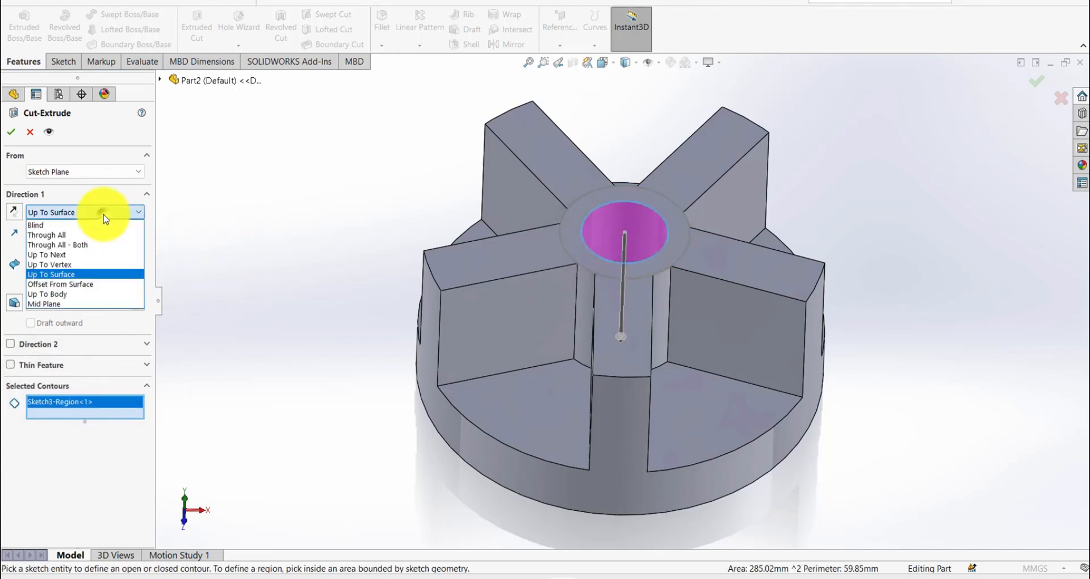
click(83, 235)
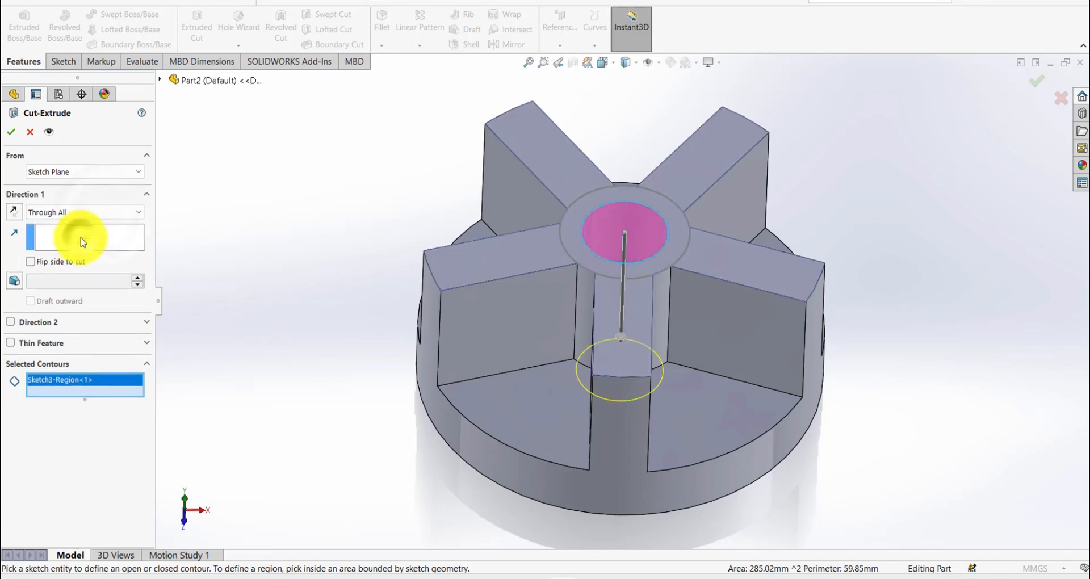
click(12, 131)
- Start a sketch on the Right Plane and orient the view normal to it
middle_drag(323, 232, 372, 267)
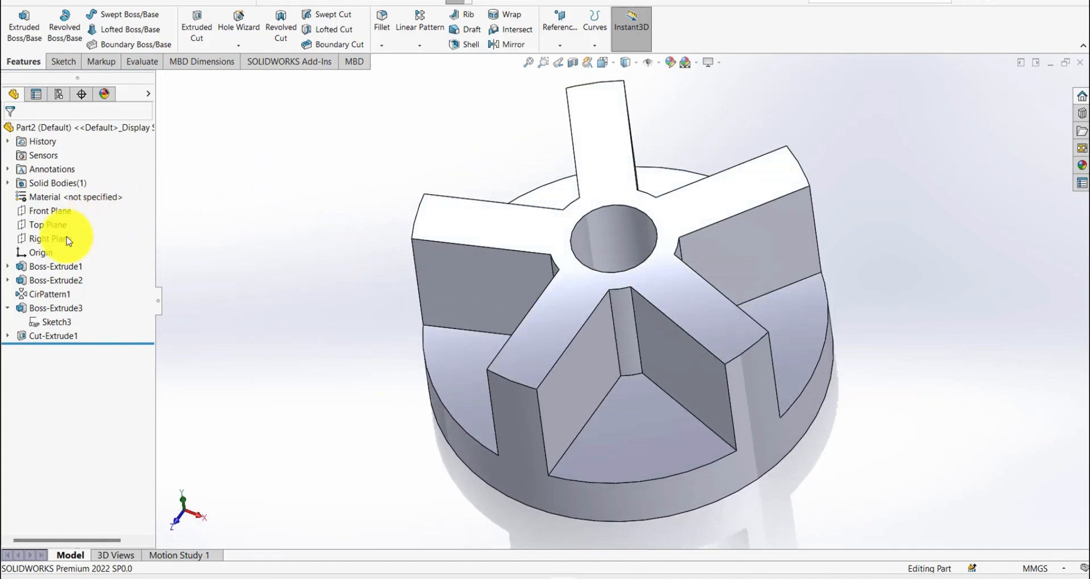
click(57, 241)
click(65, 226)
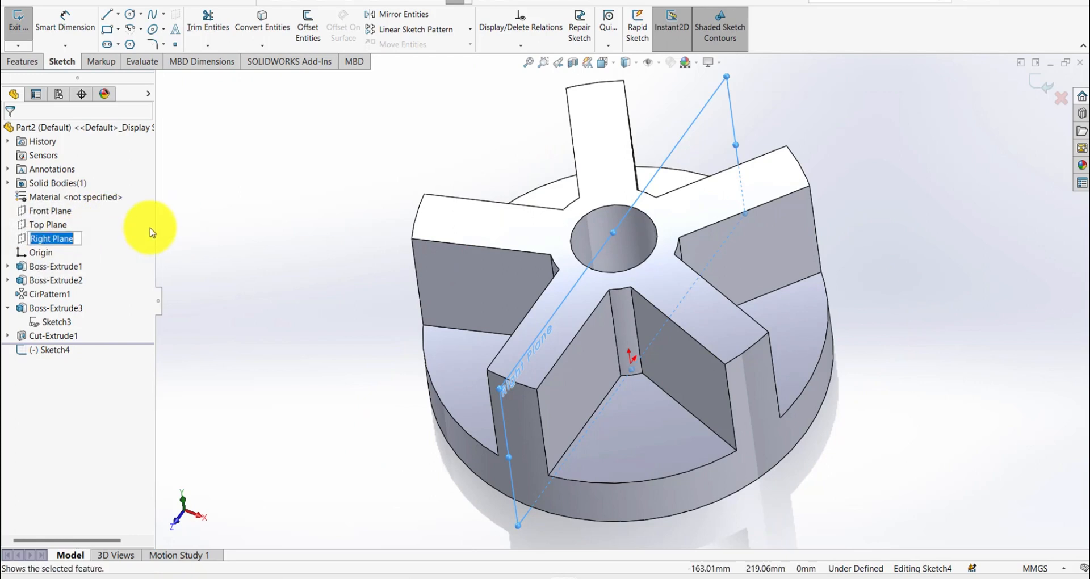
click(68, 239)
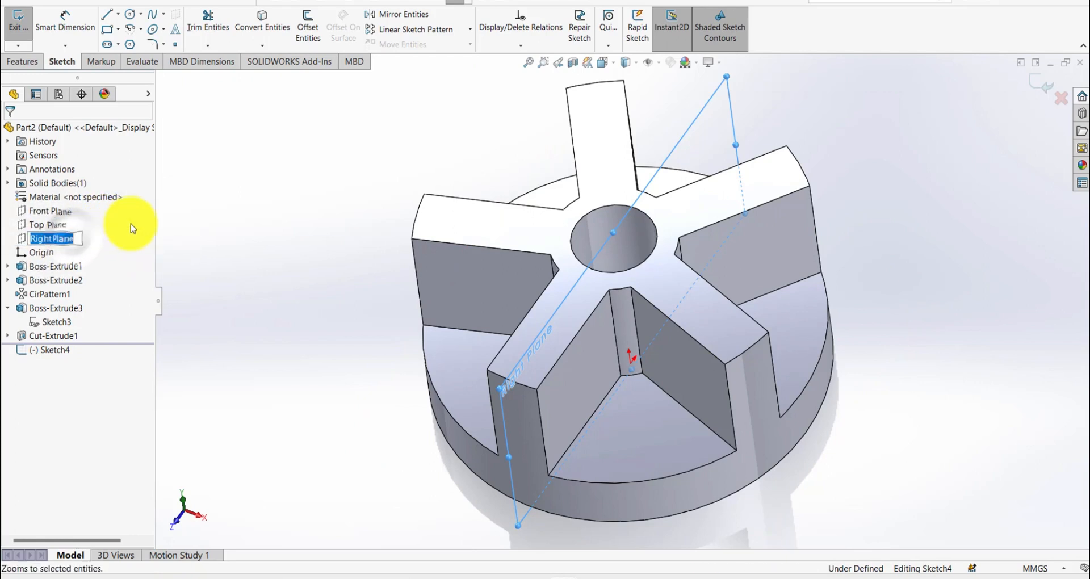
right_click(69, 238)
key(Escape)
right_click(66, 239)
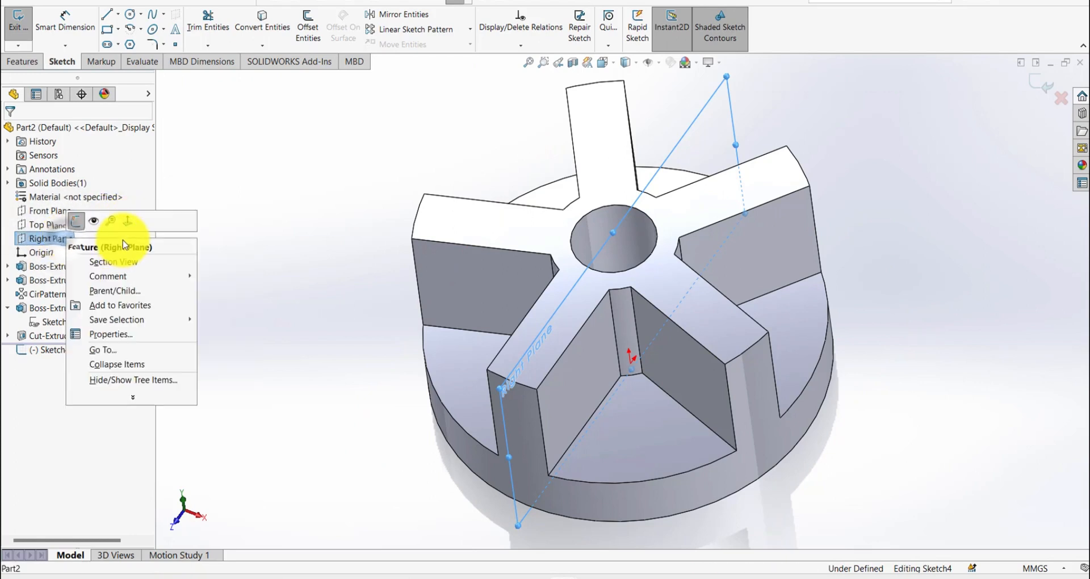
click(126, 219)
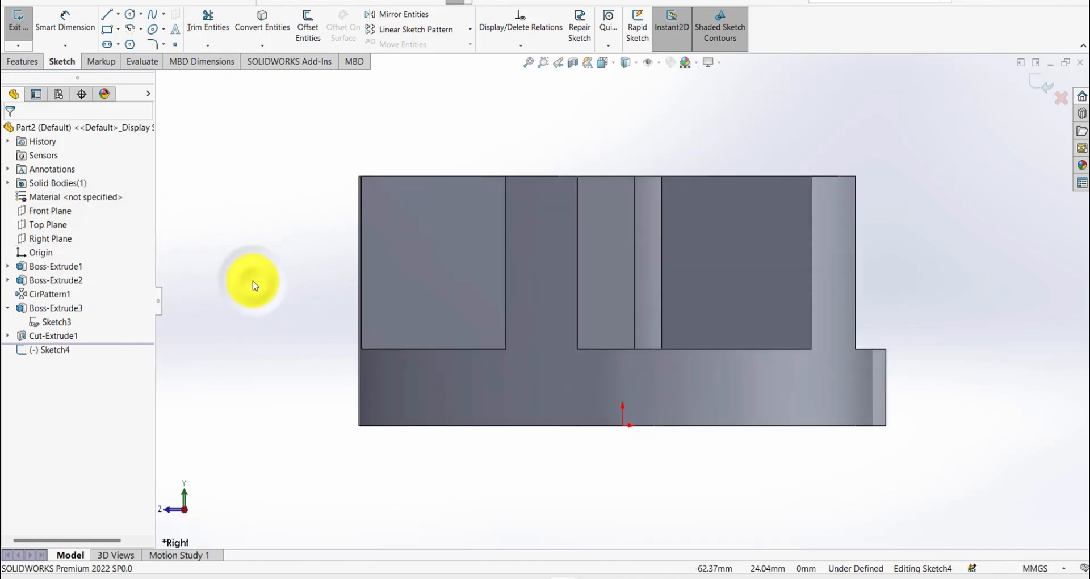
- Draw connected construction lines from the origin: about 31.5 mm up, 34.6 mm horizontally towards the rib's outer end, and 10 mm down
key(s)
click(354, 298)
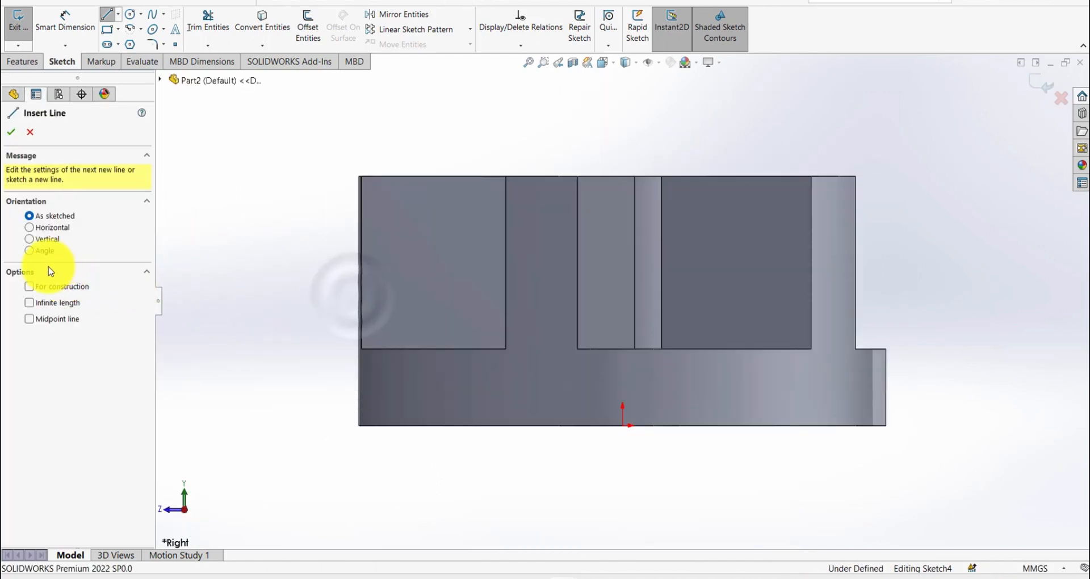
click(35, 288)
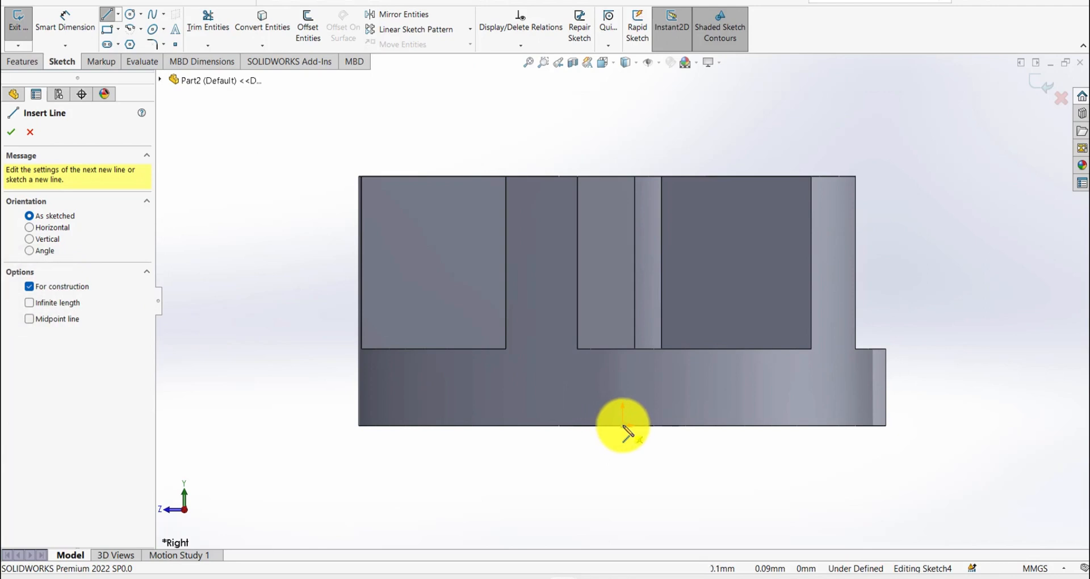
click(623, 426)
click(622, 235)
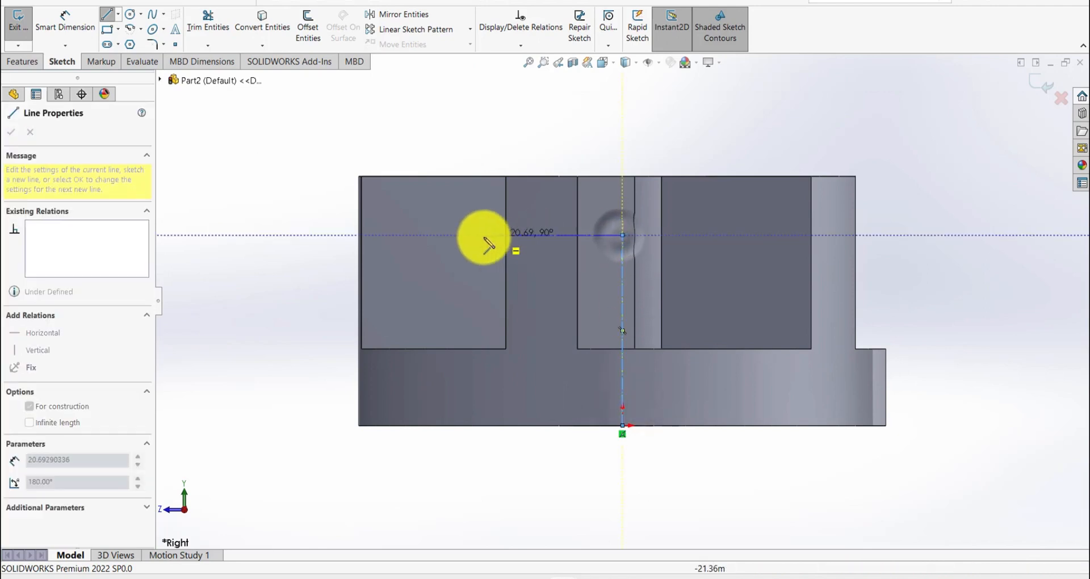
click(417, 235)
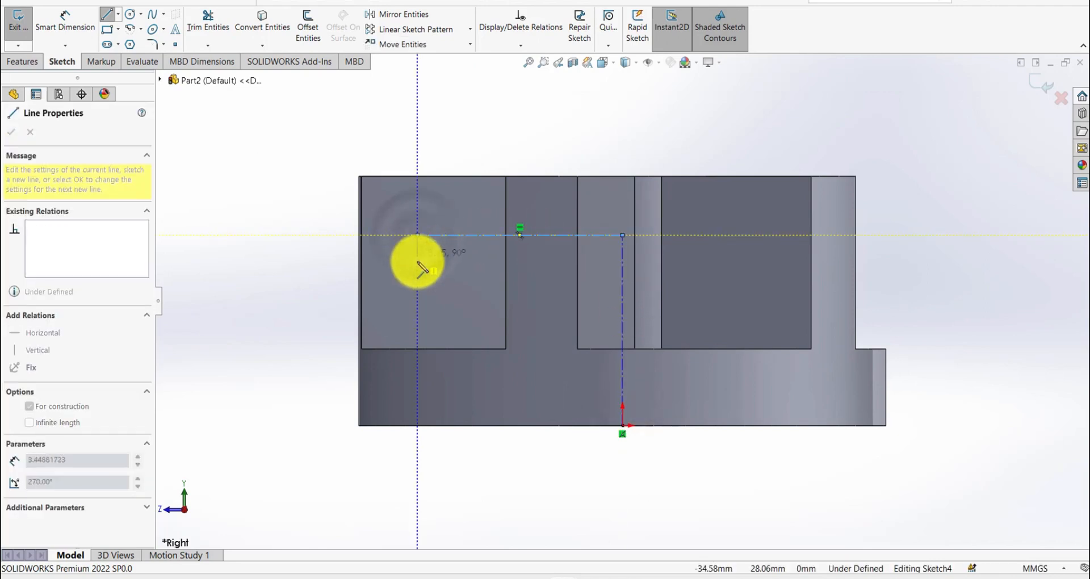
click(418, 296)
key(Escape)
- Draw circles of about 5.6 and 5.3 mm diameter at the ends of the short vertical construction line and make them equal
key(s)
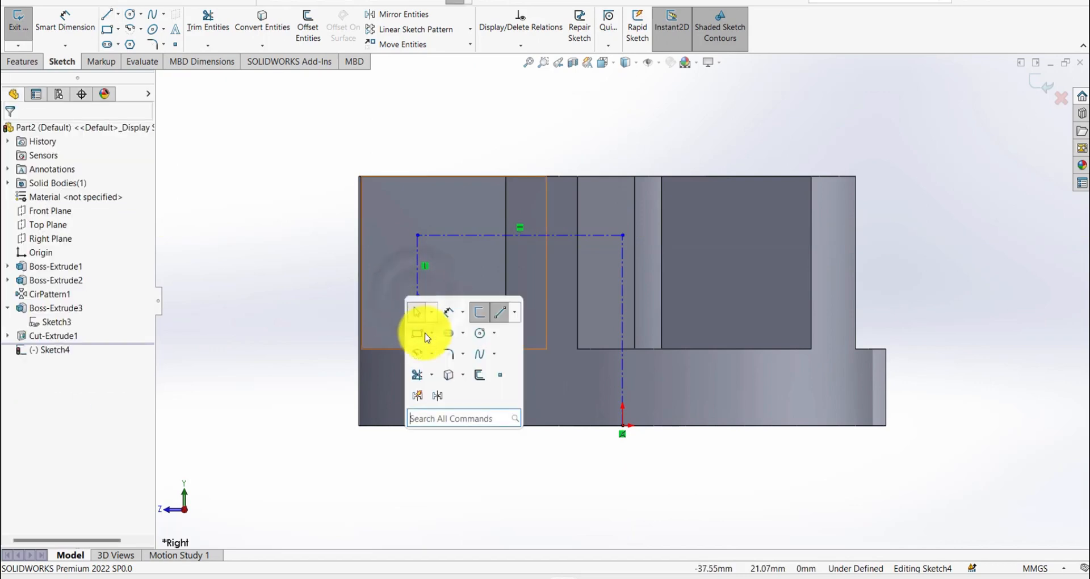
click(479, 334)
click(418, 235)
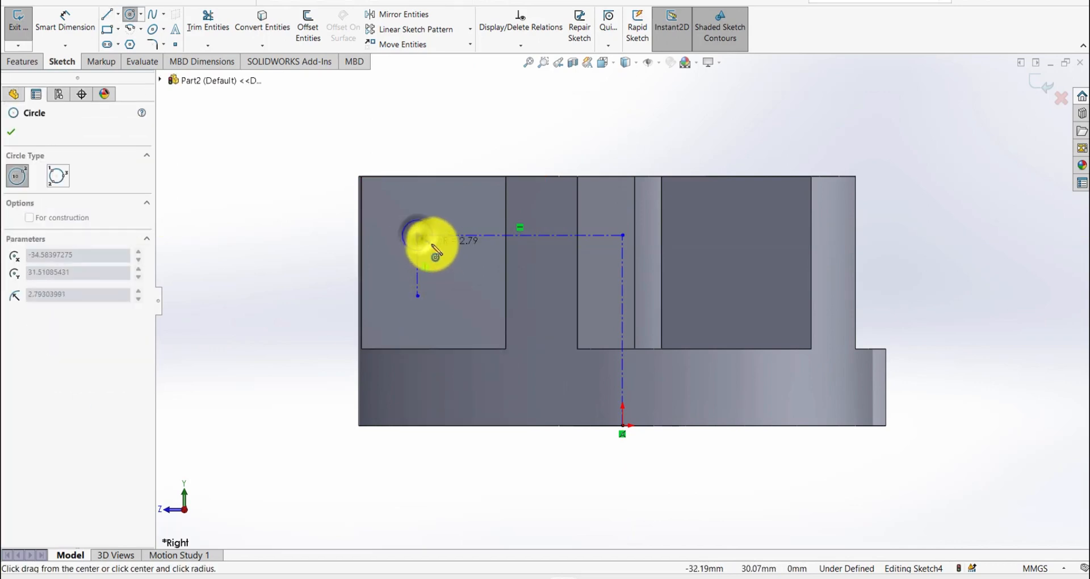
click(433, 243)
click(419, 296)
click(433, 299)
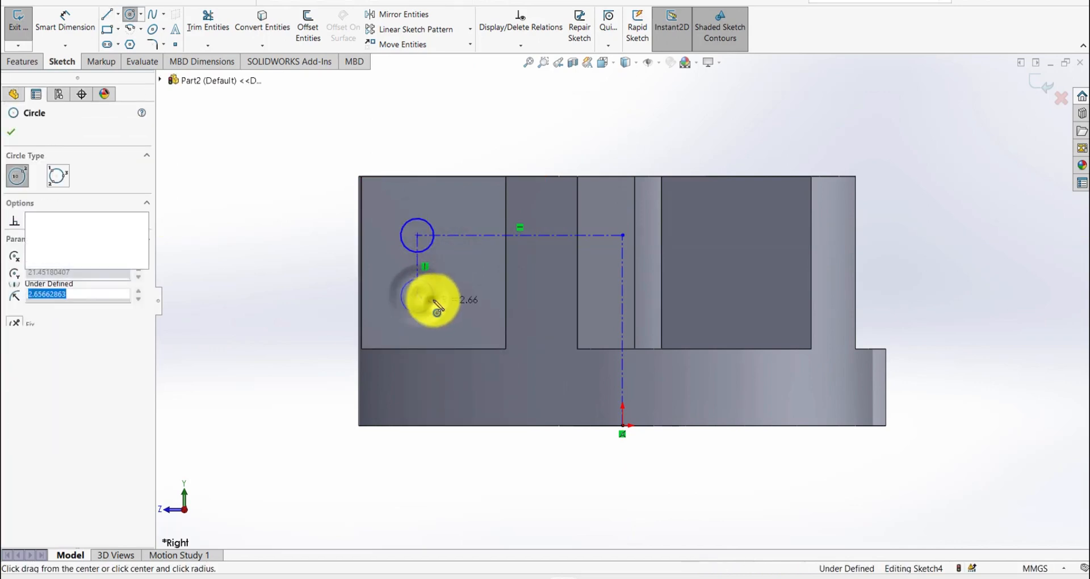
key(Escape)
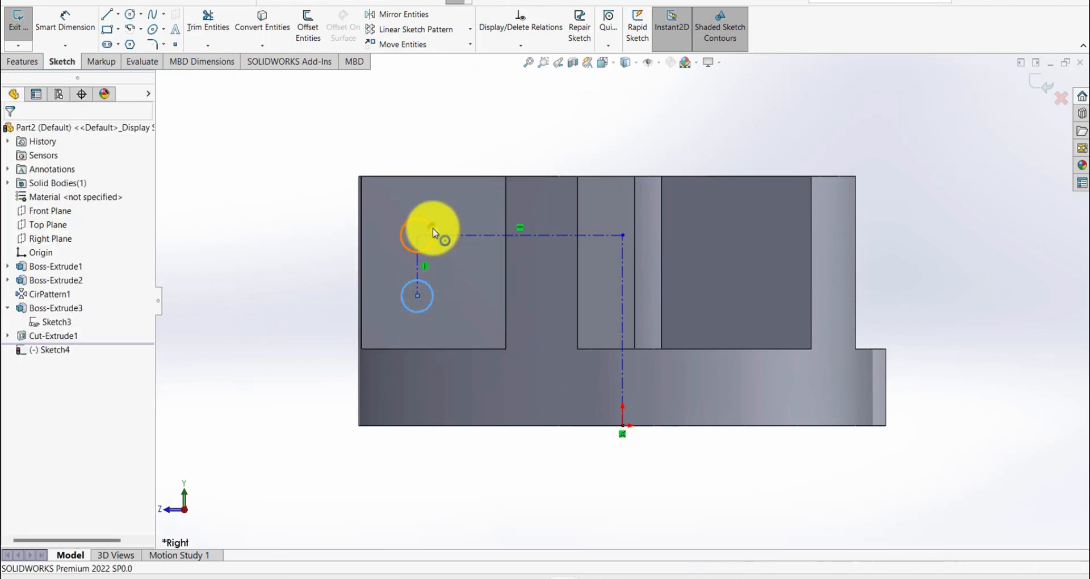
ctrl+click(434, 233)
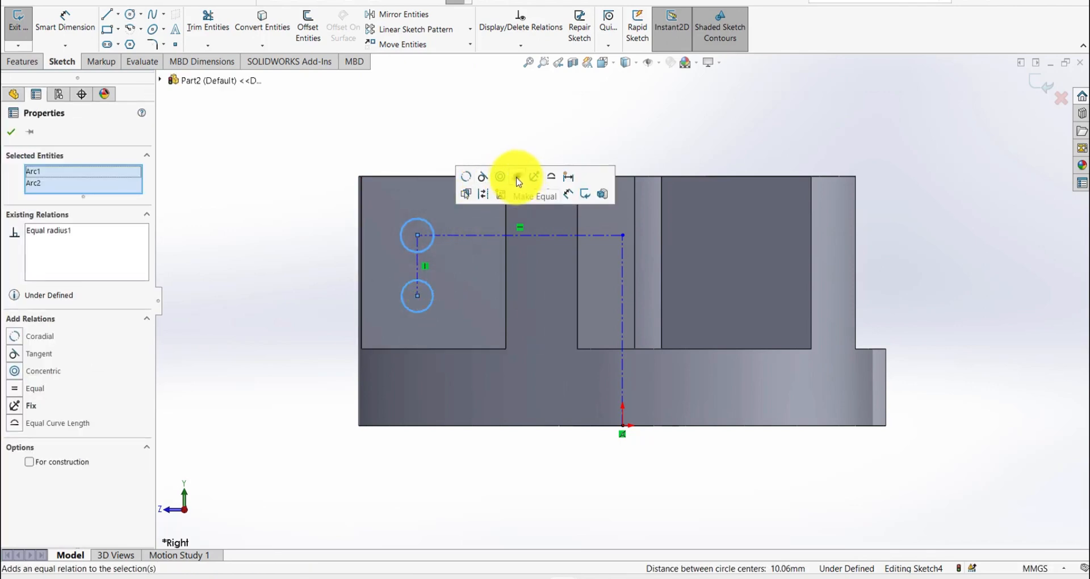
click(441, 106)
- Dimension the horizontal construction line's height above the rib's bottom edge to 22.225 mm
key(s)
click(508, 174)
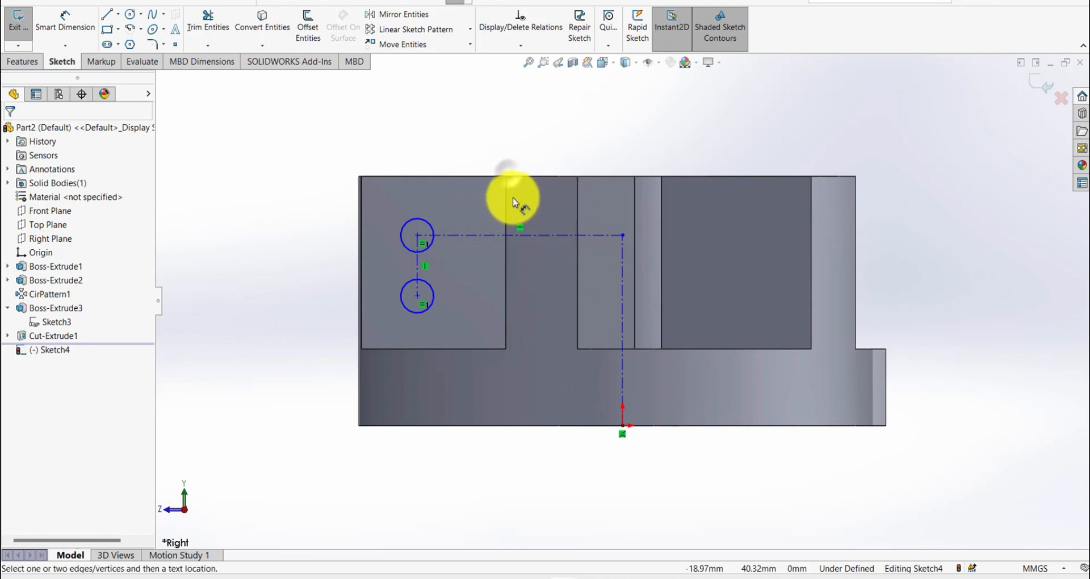
click(487, 236)
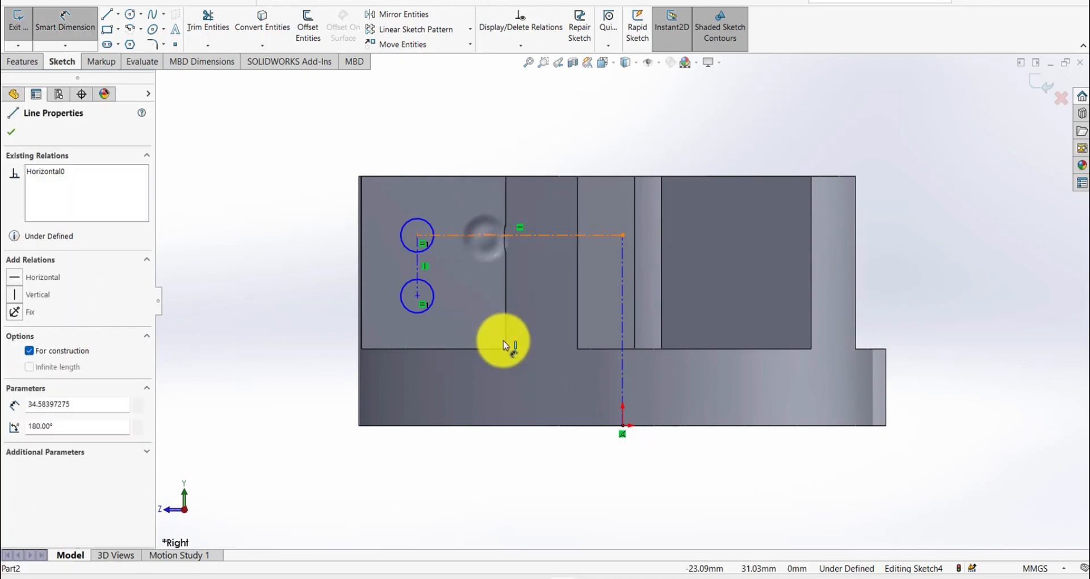
click(506, 348)
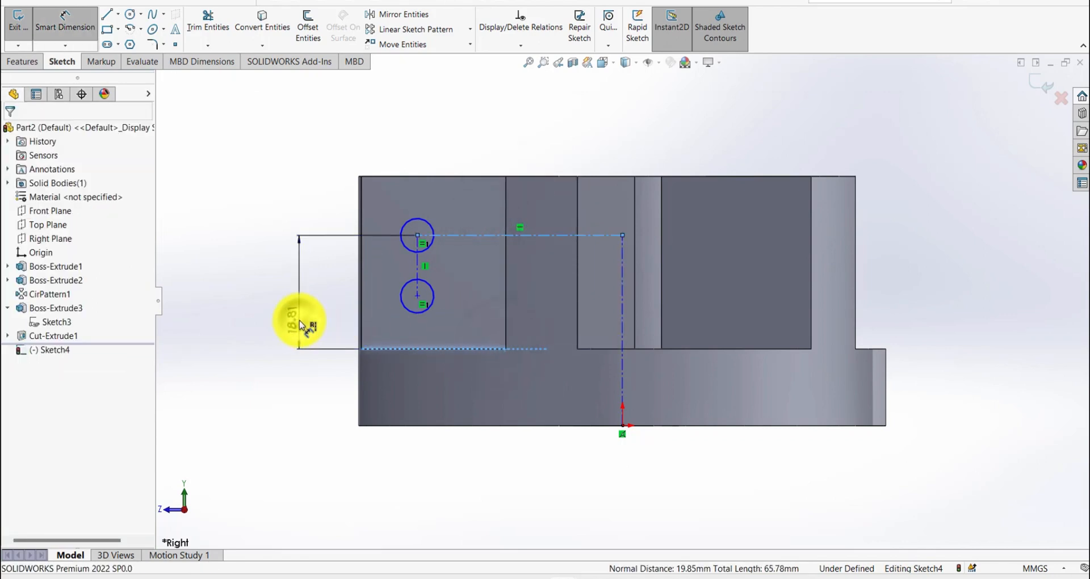
click(300, 325)
text(22.)
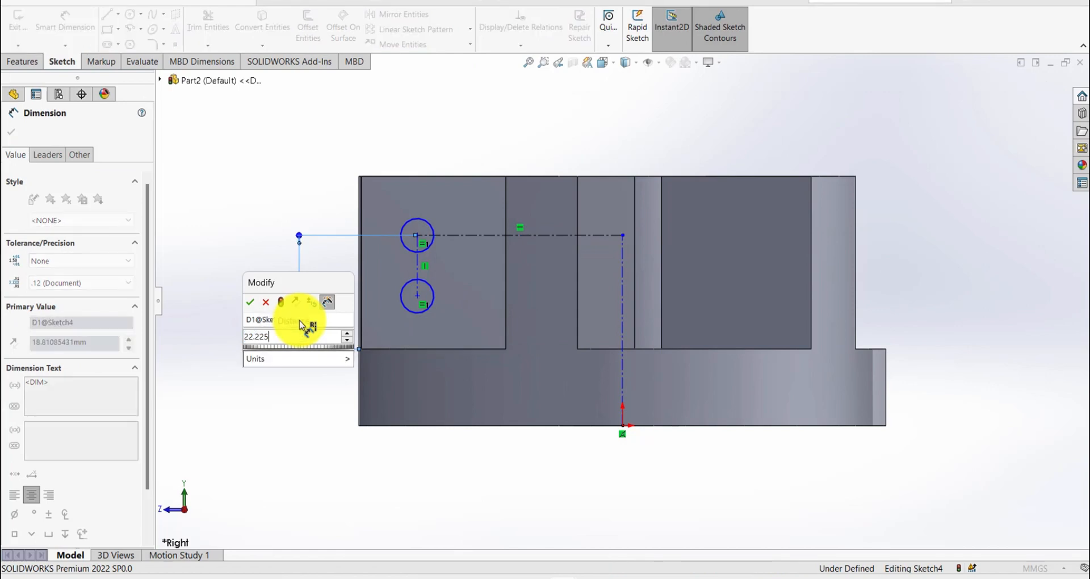
text(225)
key(Return)
click(316, 185)
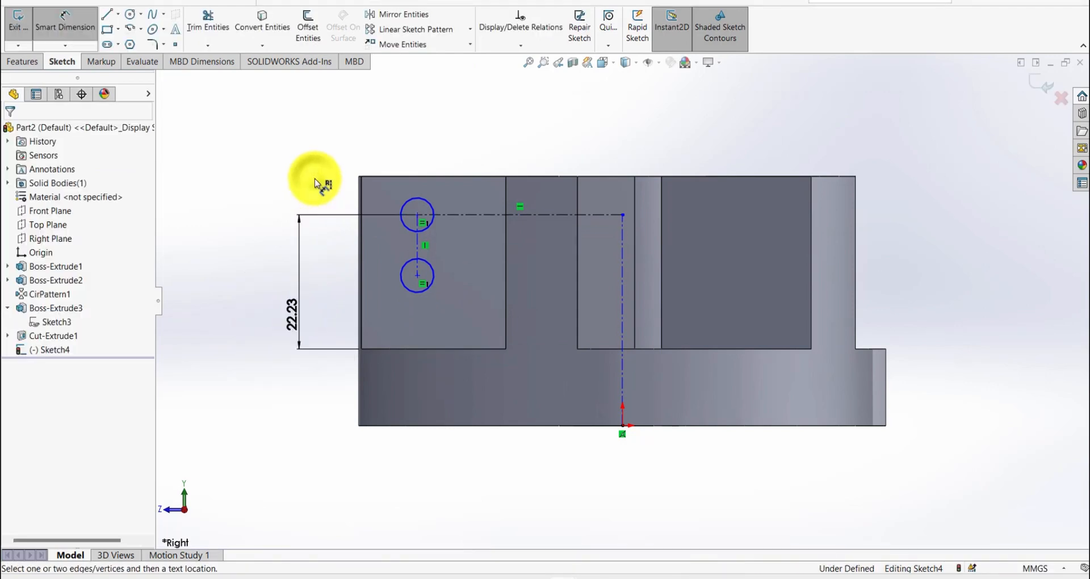
- Dimension the short vertical construction line between the circle centres to 12.7 mm
click(419, 247)
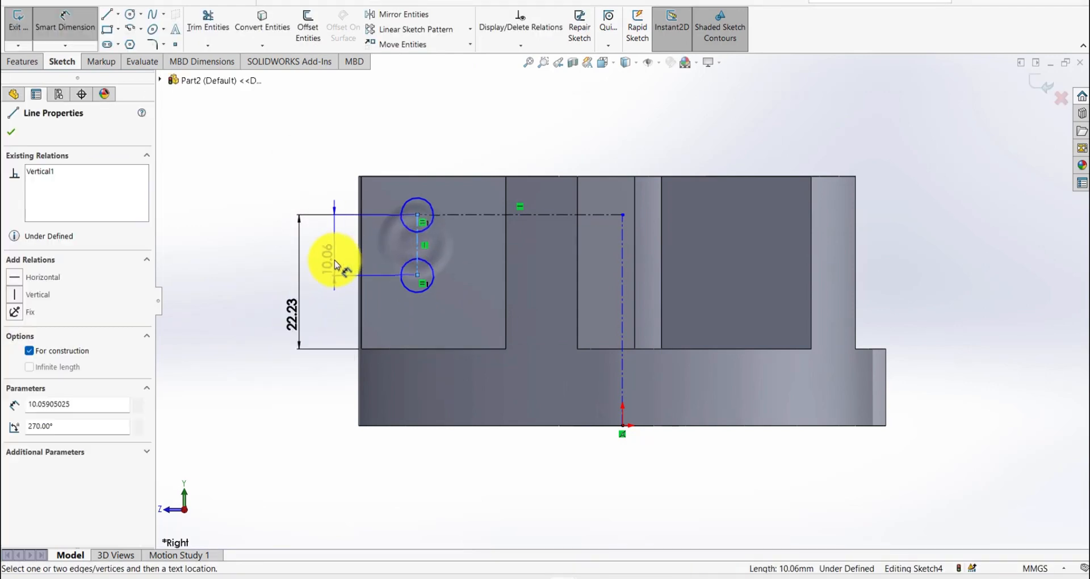
click(336, 265)
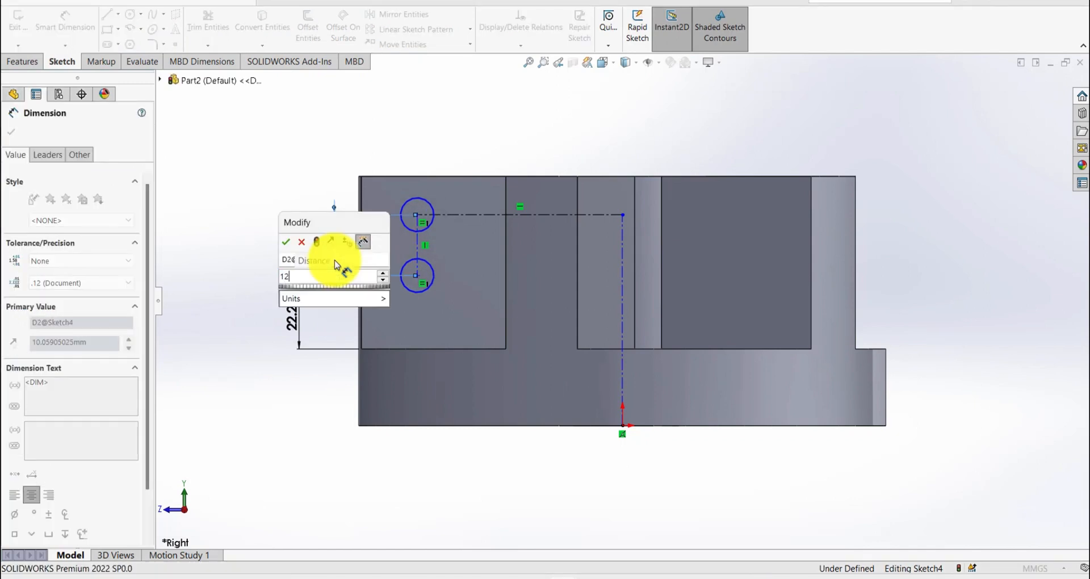
text(12.7)
key(Return)
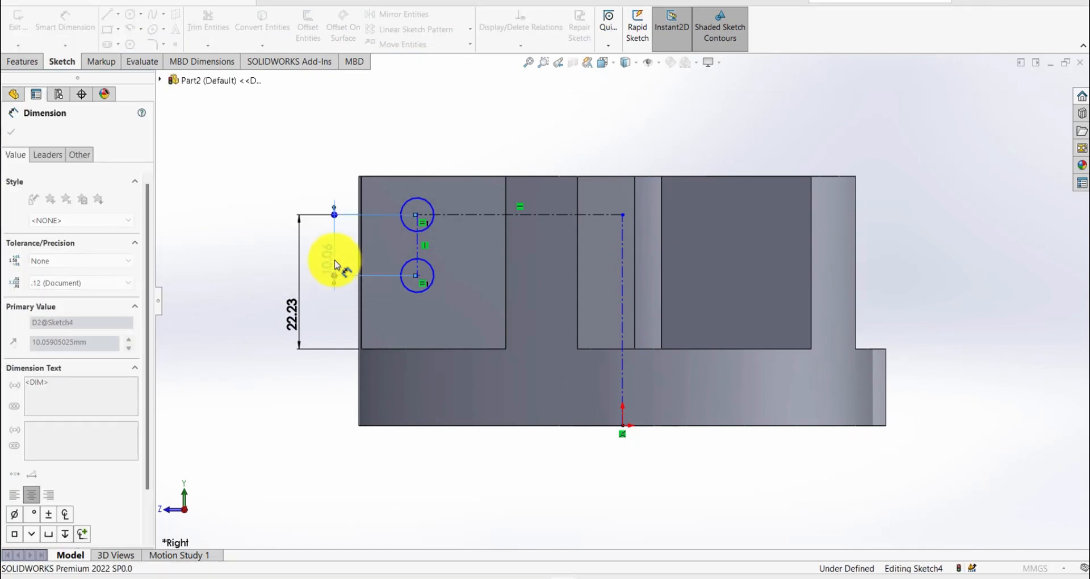
click(249, 191)
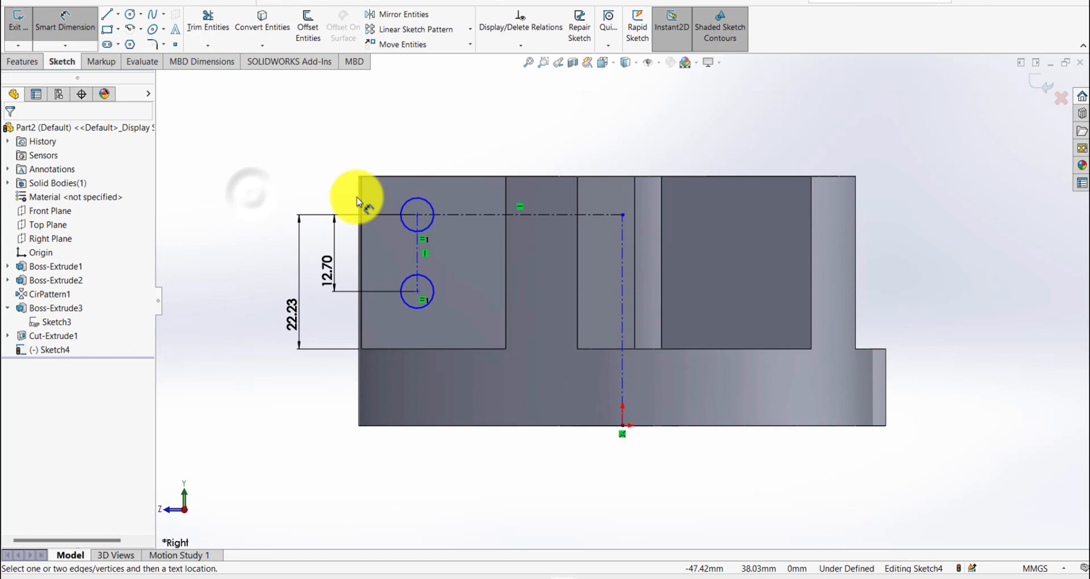
- Dimension the upper circle's diameter to 6.35 mm
click(406, 203)
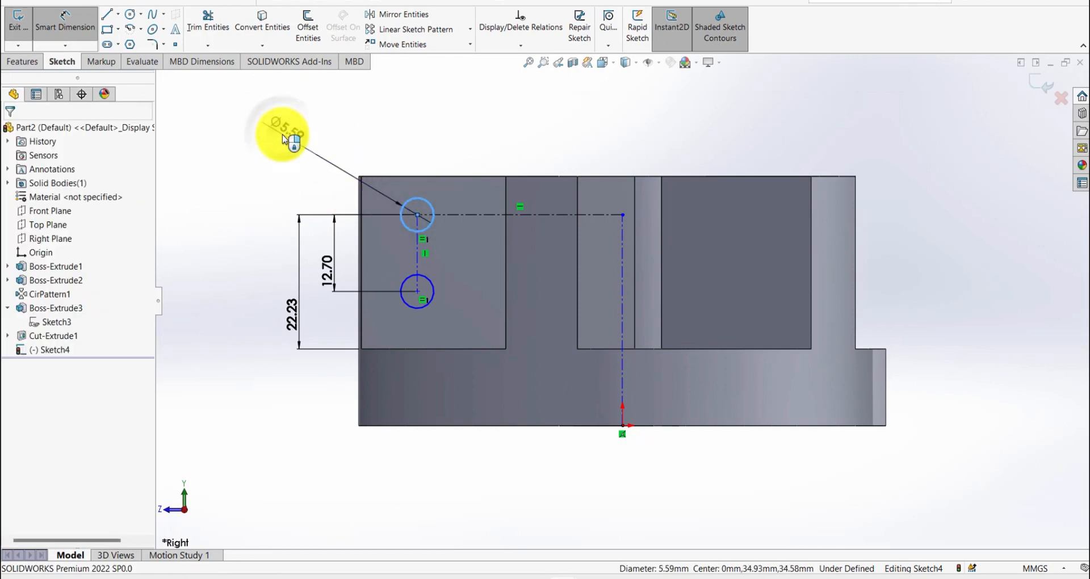
click(283, 139)
text(6.35)
key(Return)
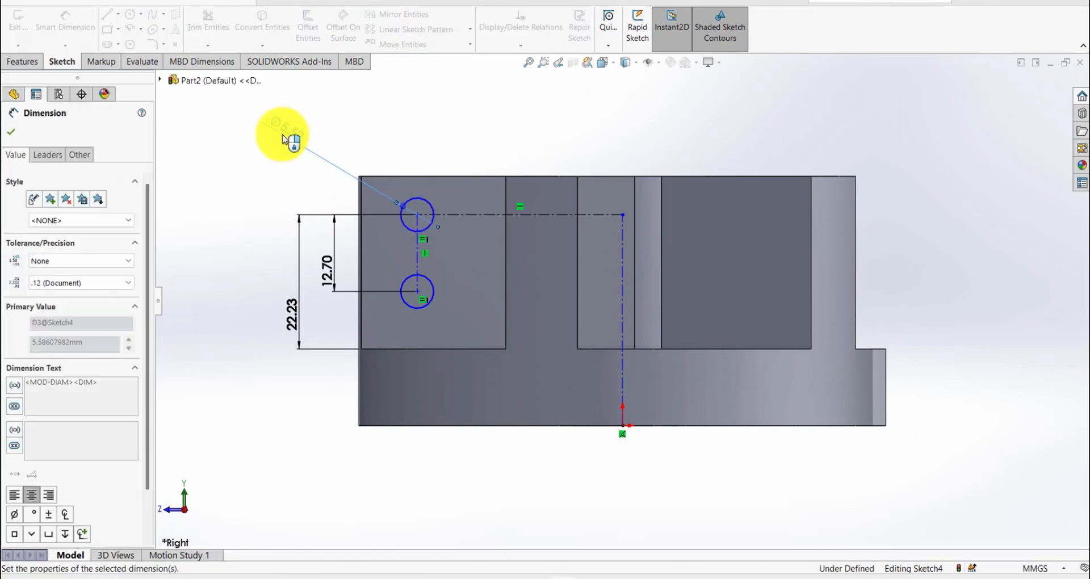
click(445, 146)
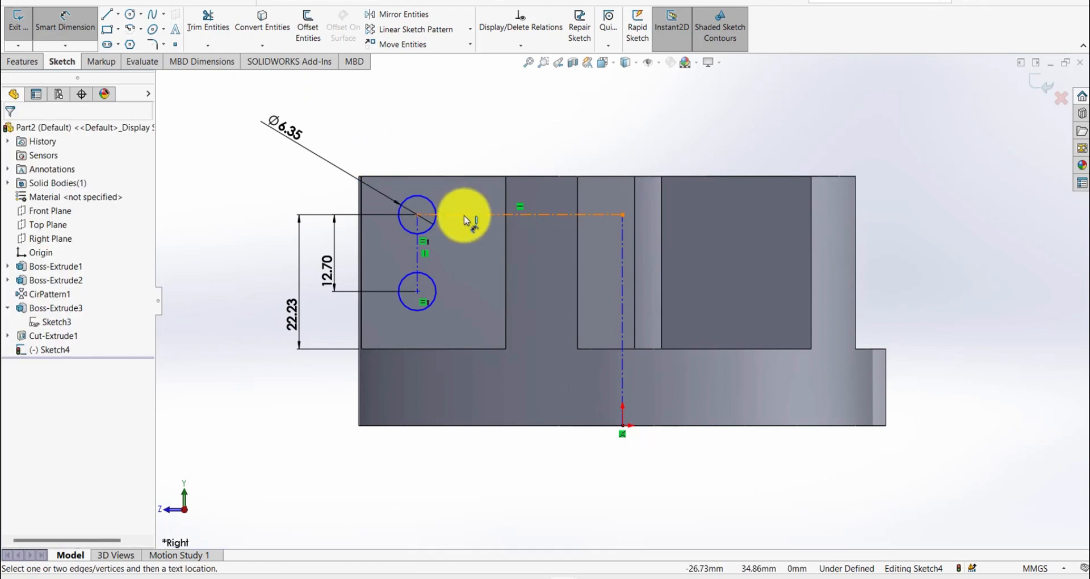
- Dimension the horizontal construction line's length to 38.1 mm
click(465, 218)
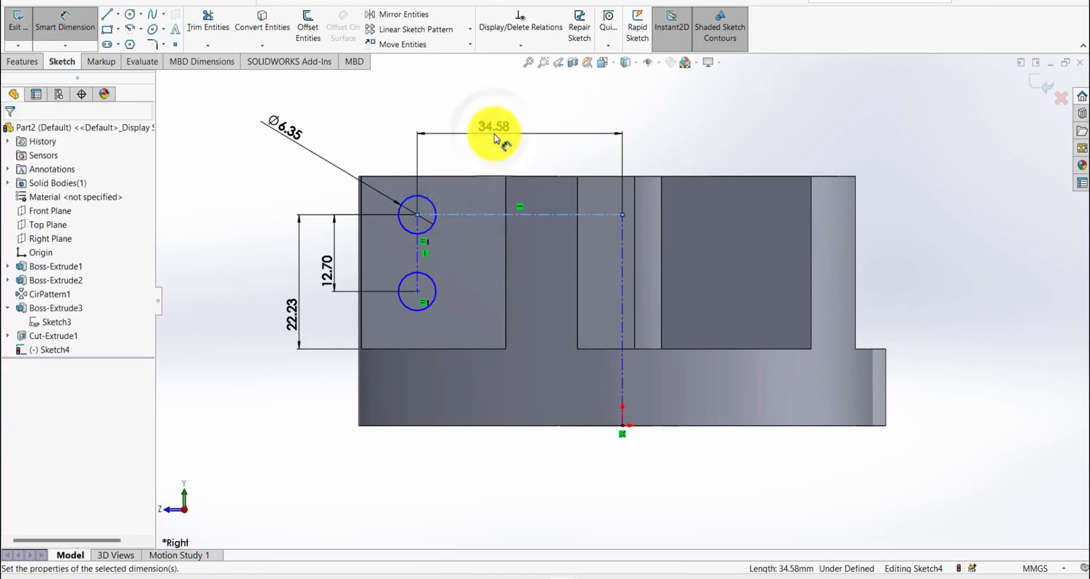
click(495, 138)
text(38.1)
key(Return)
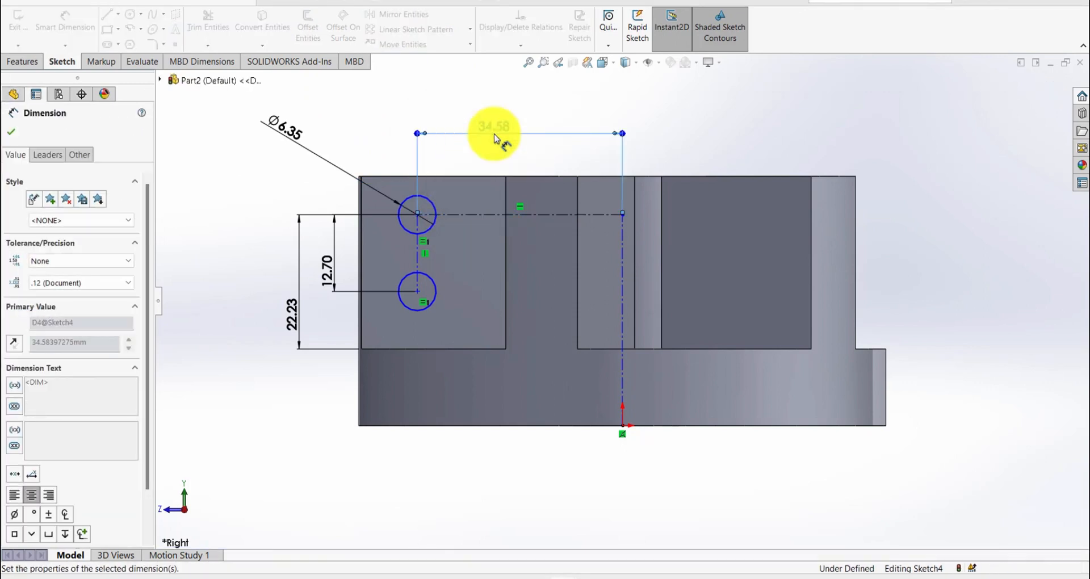
click(716, 140)
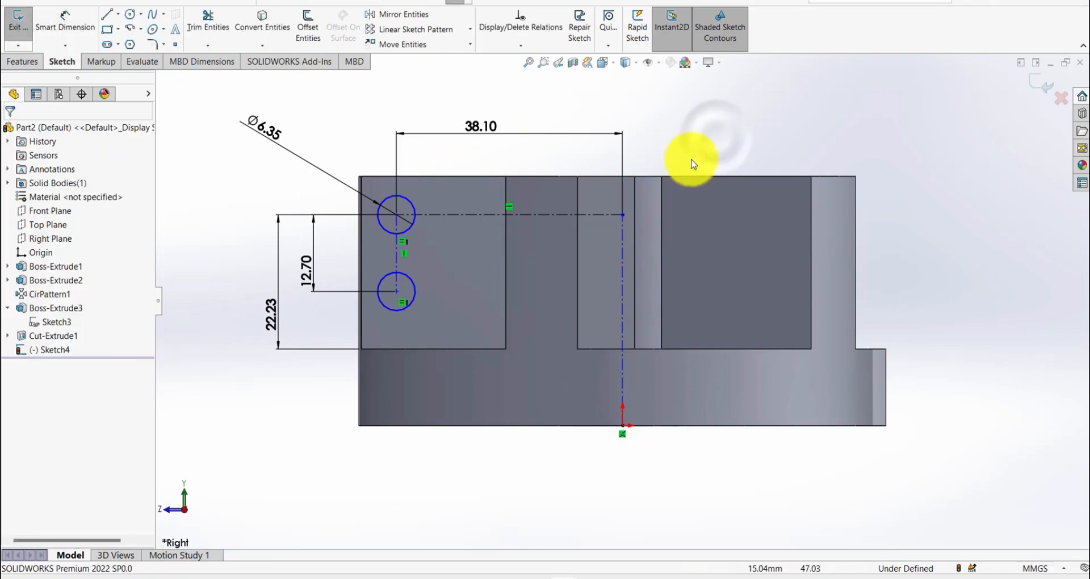
- Add a Vertical relation to the construction line rising from the origin and exit the sketch
click(625, 260)
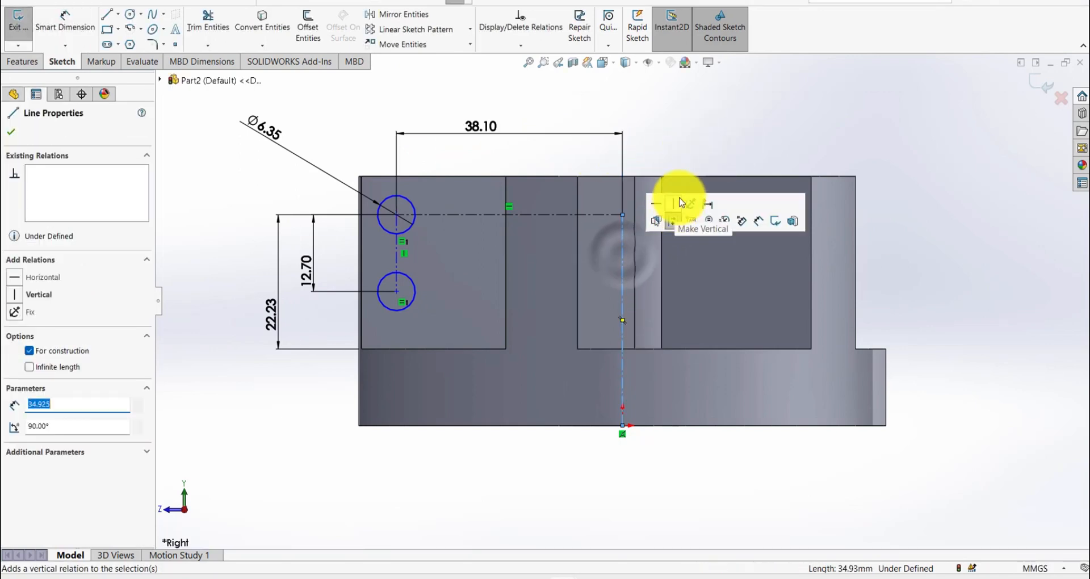
click(681, 129)
key(s)
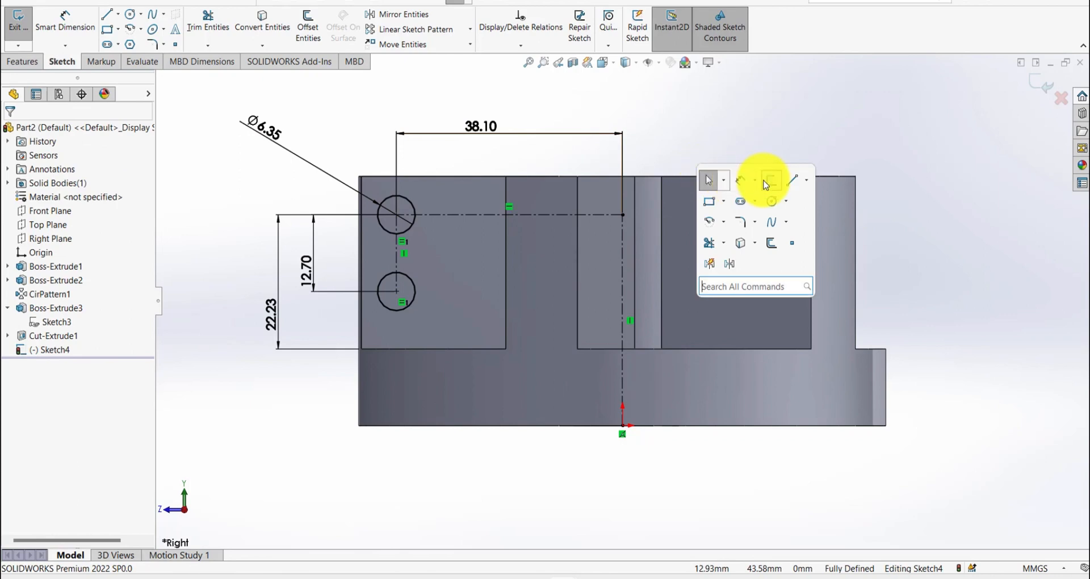
click(765, 184)
- Cut-extrude the two circles through the rib with the Mid Plane end condition and a depth of 28.575 mm
key(s)
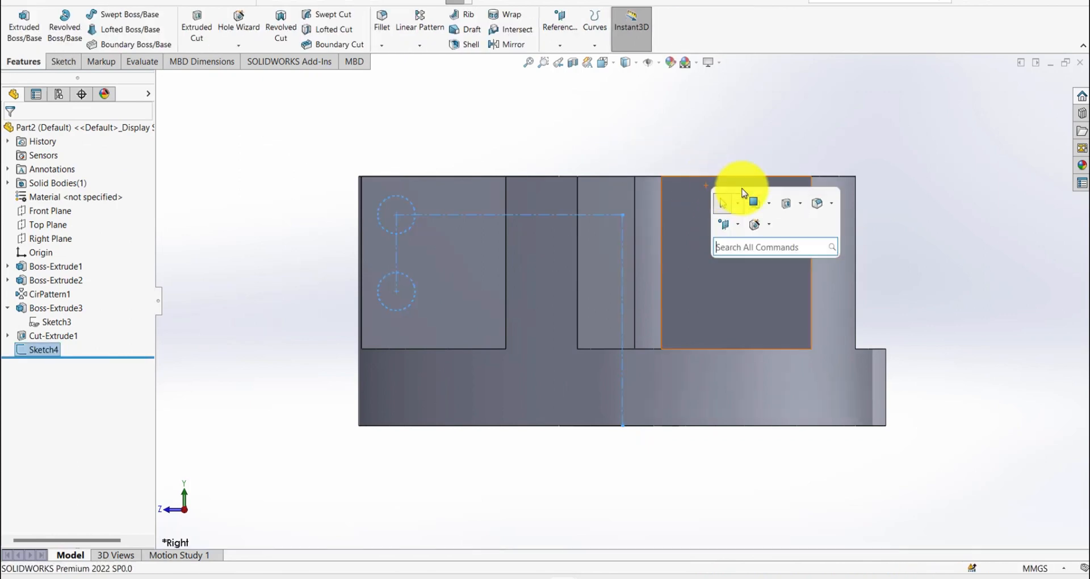
click(779, 209)
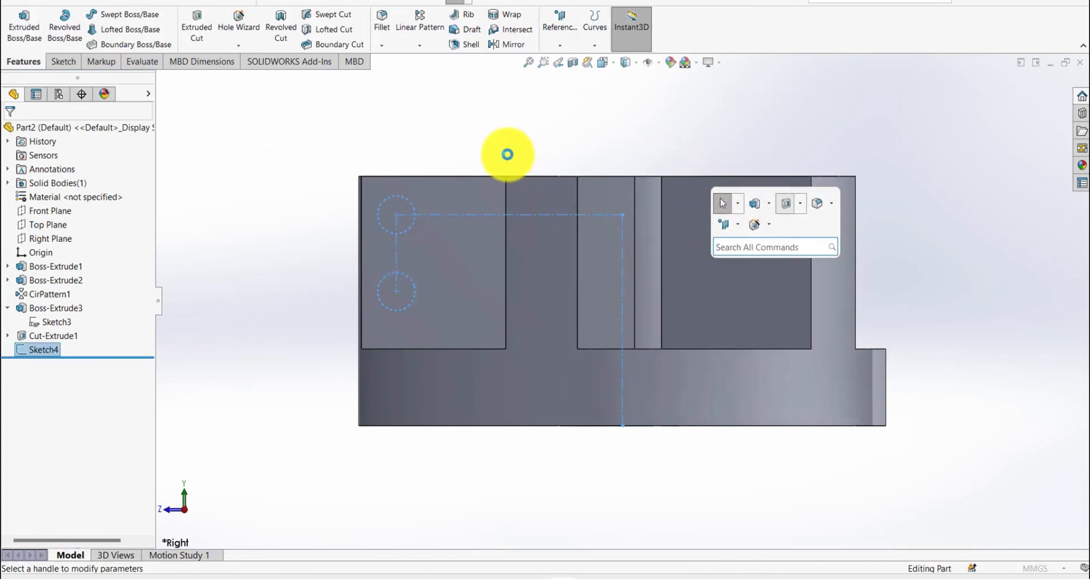
middle_drag(449, 183, 473, 263)
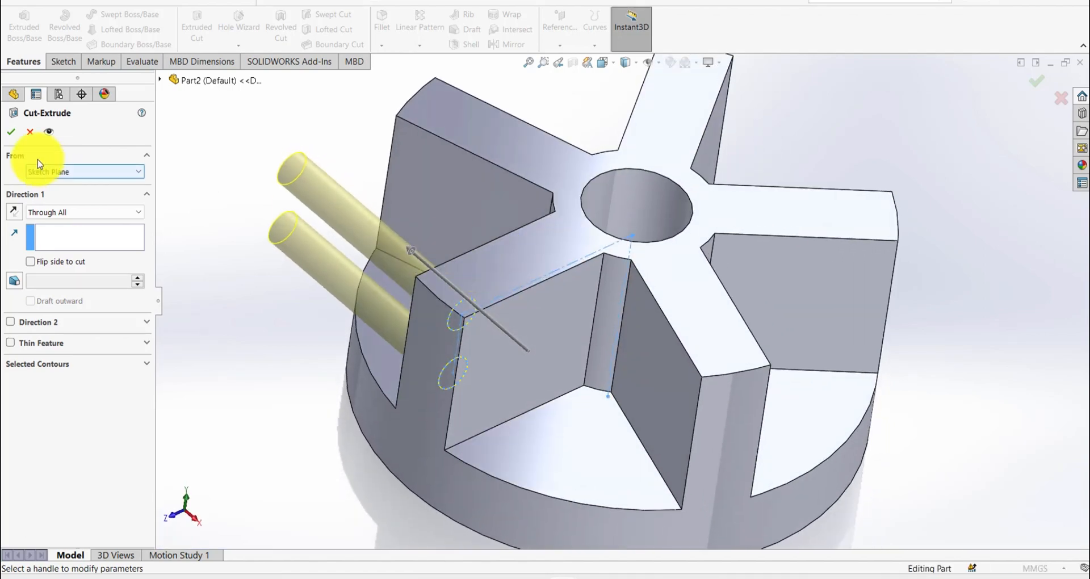
click(56, 181)
click(57, 212)
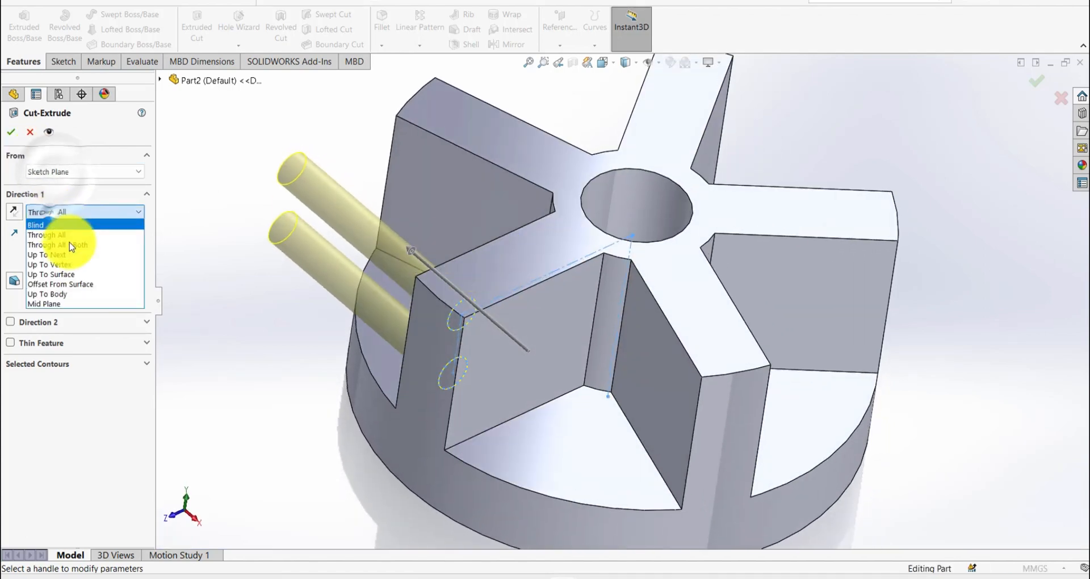
click(53, 304)
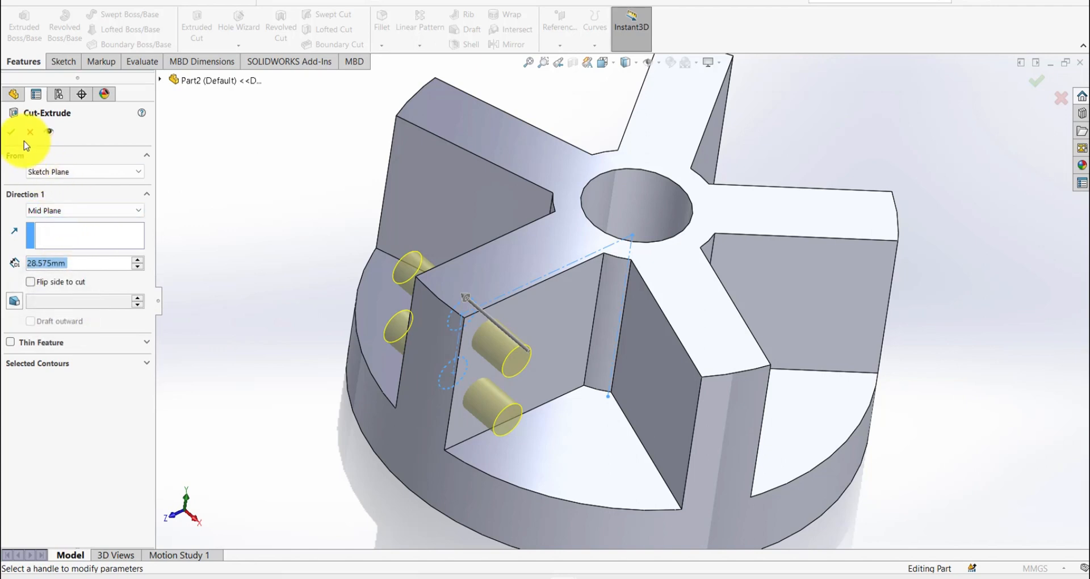
click(12, 133)
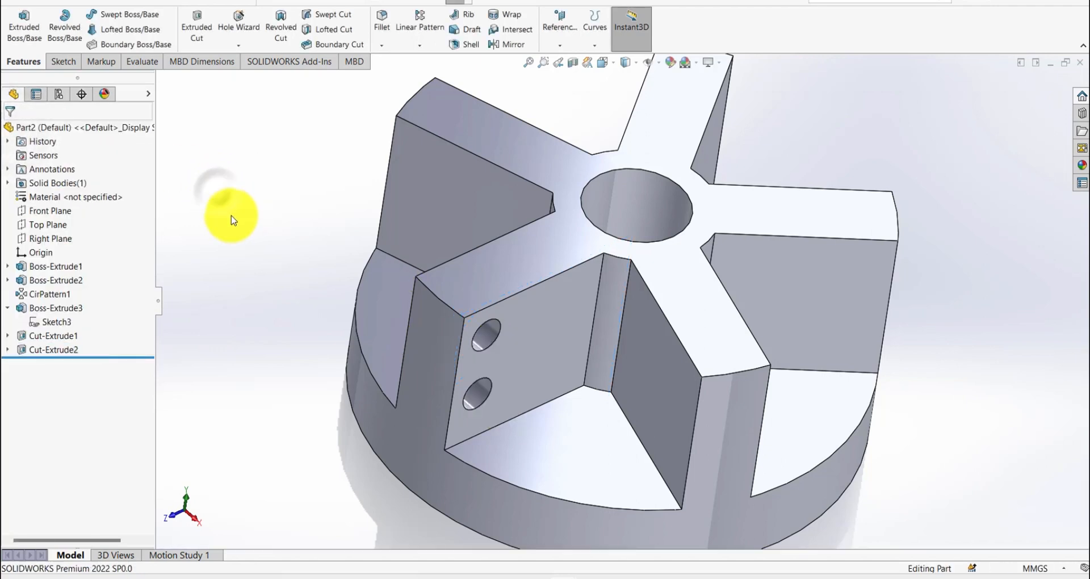
- Reorder the circular pattern to come after the two-hole cut and open the pattern for editing
drag(51, 294, 69, 352)
click(60, 347)
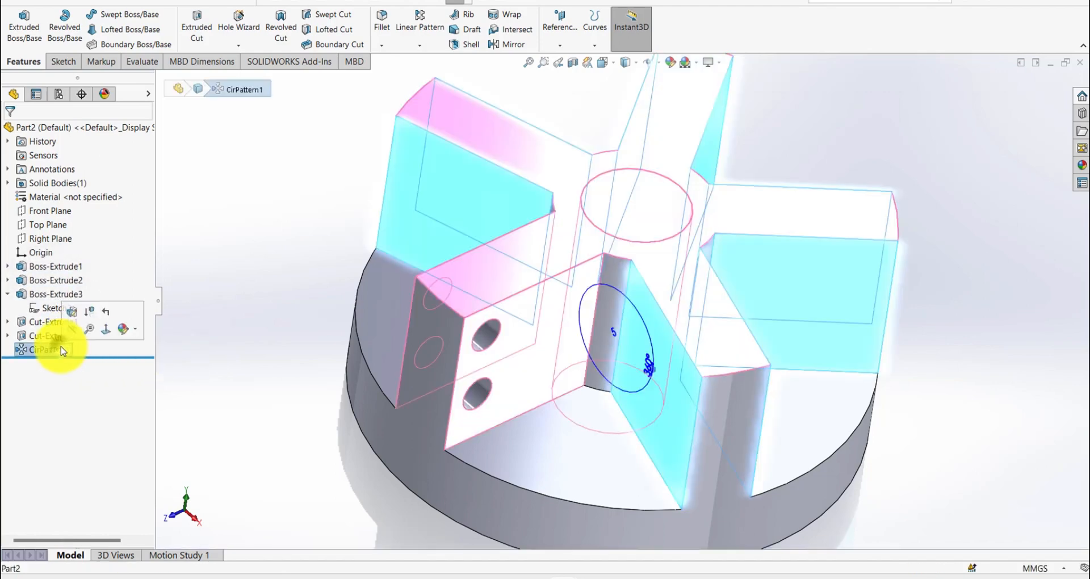
click(78, 312)
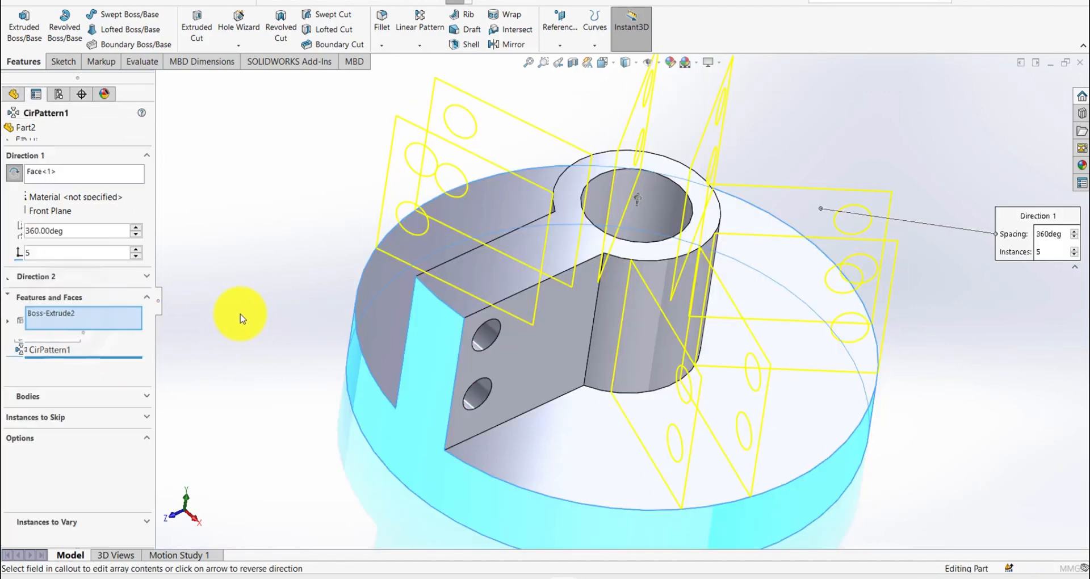
click(486, 333)
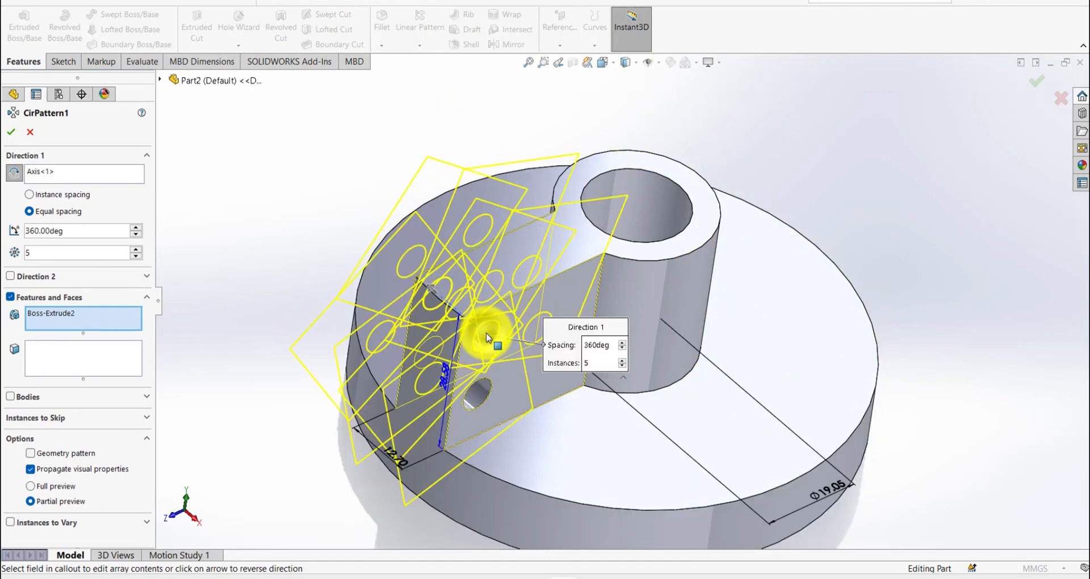
click(479, 400)
click(61, 170)
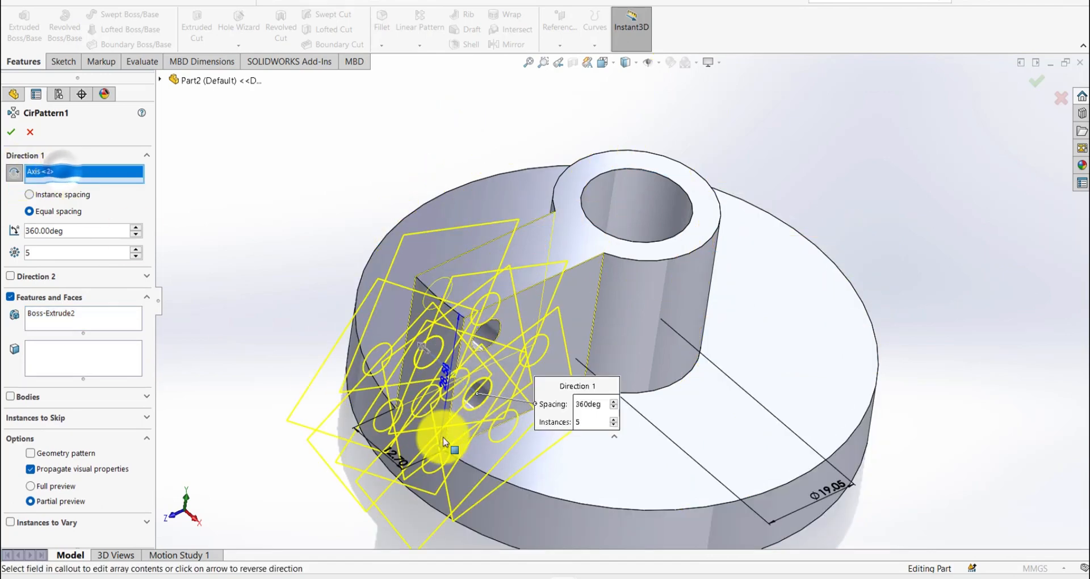
click(539, 523)
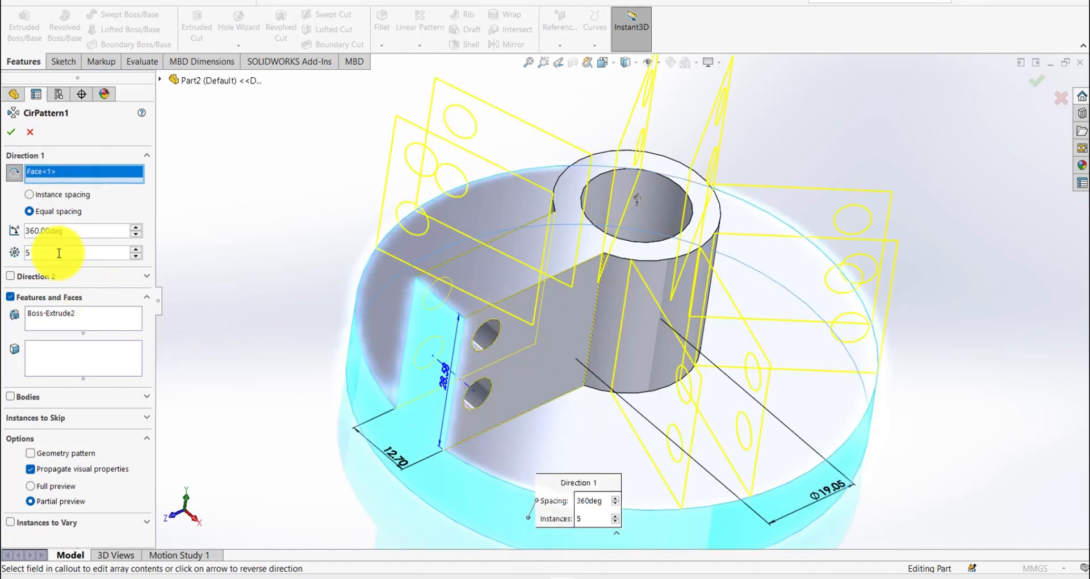
- Add the rib's two-hole cut to the features repeated by the circular pattern and apply the edit
click(63, 332)
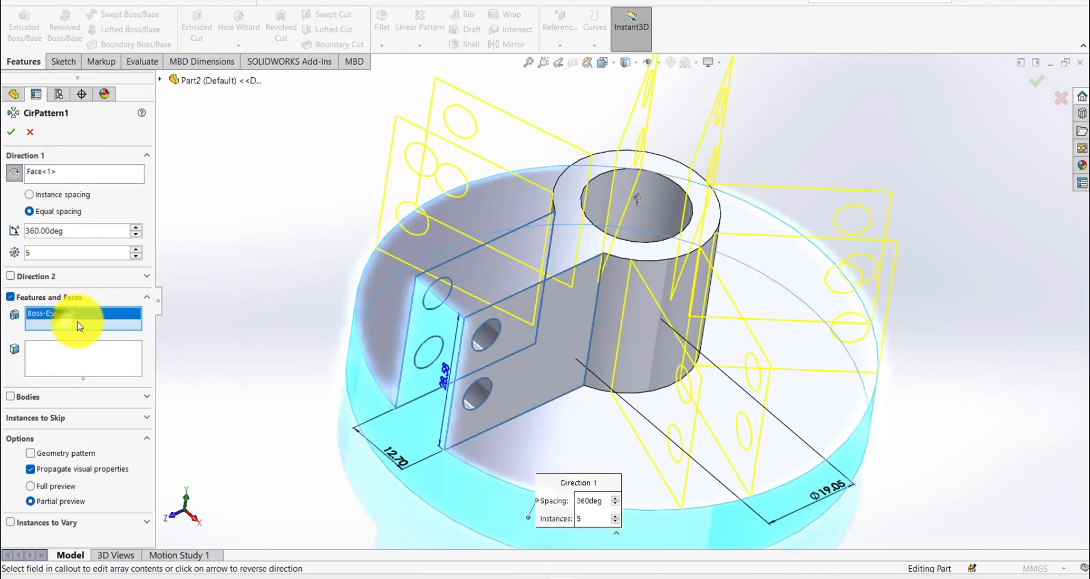
click(480, 398)
key(Return)
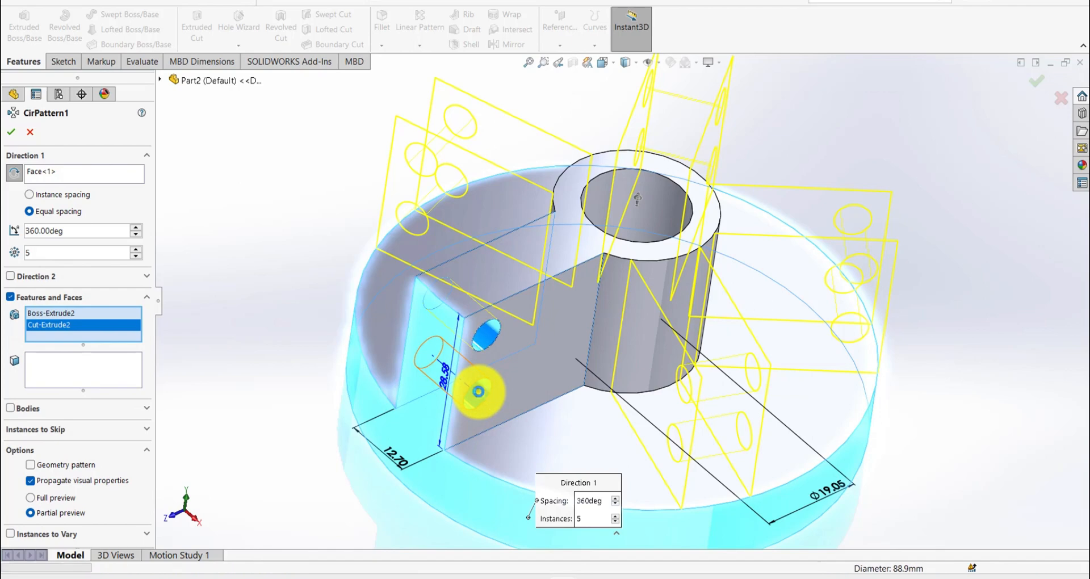
scroll(318, 391, down, 5)
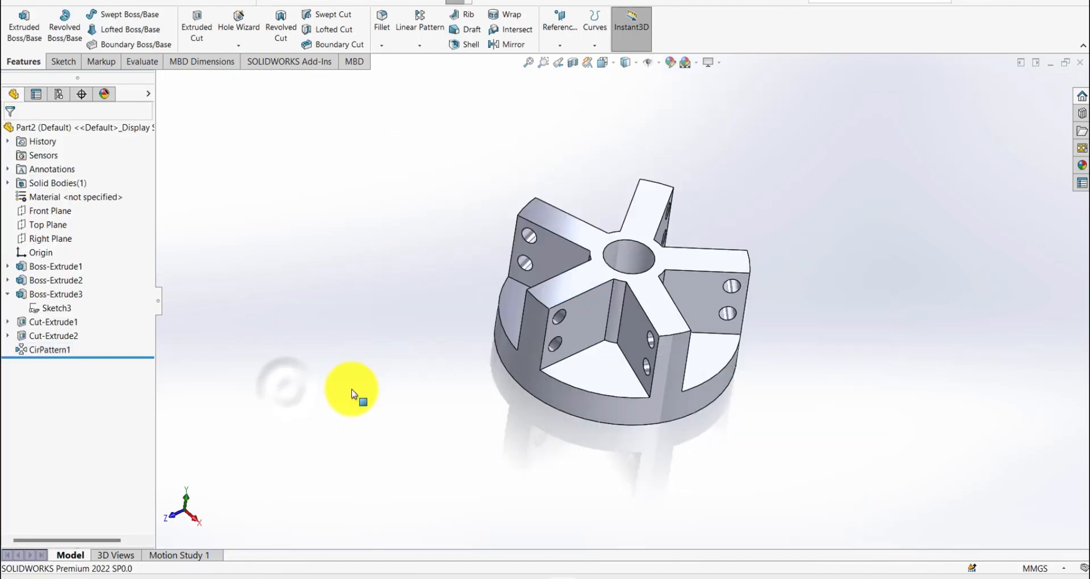
middle_drag(353, 390, 445, 328)
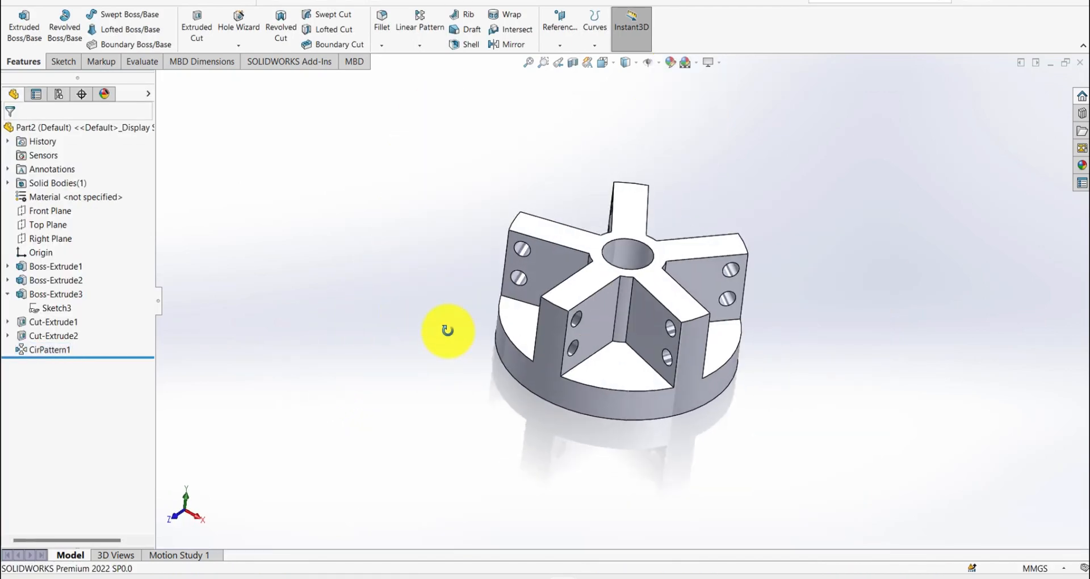
- Start a sketch on the top face of the ribs and hub and convert that face's outer outline into sketch entities
click(661, 288)
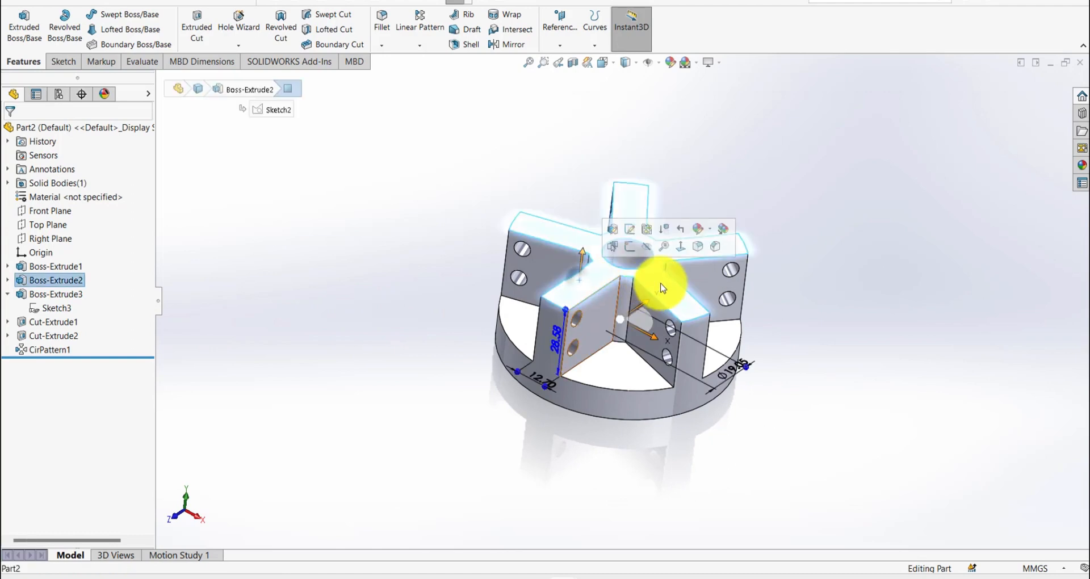
click(687, 251)
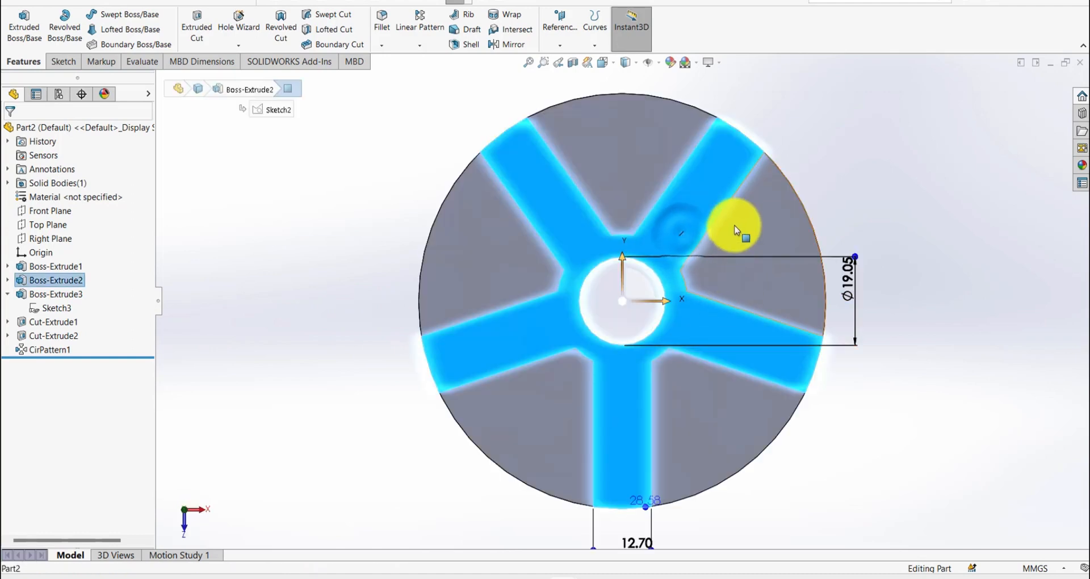
click(728, 174)
click(776, 137)
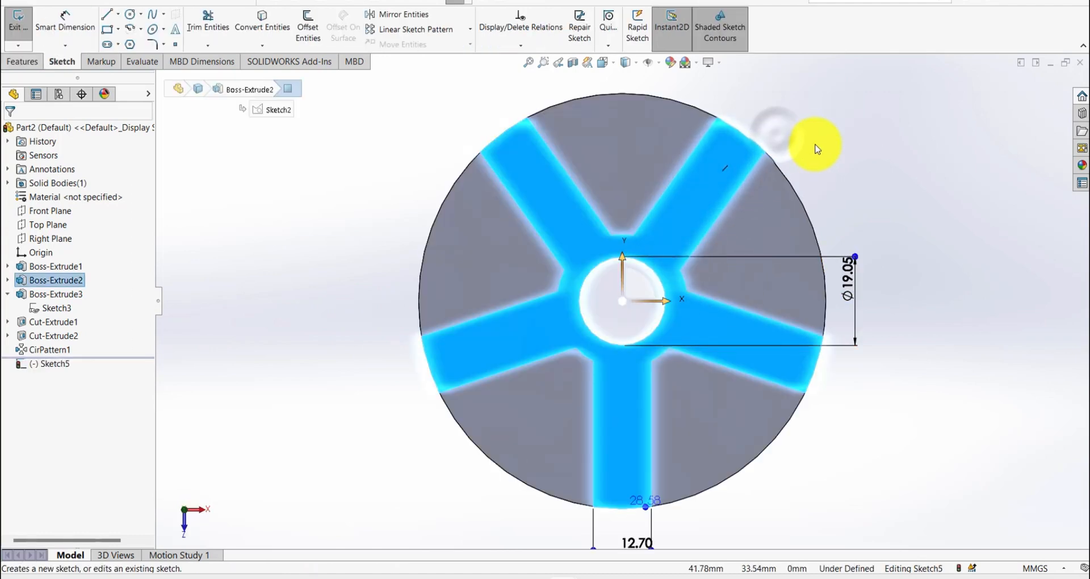
key(s)
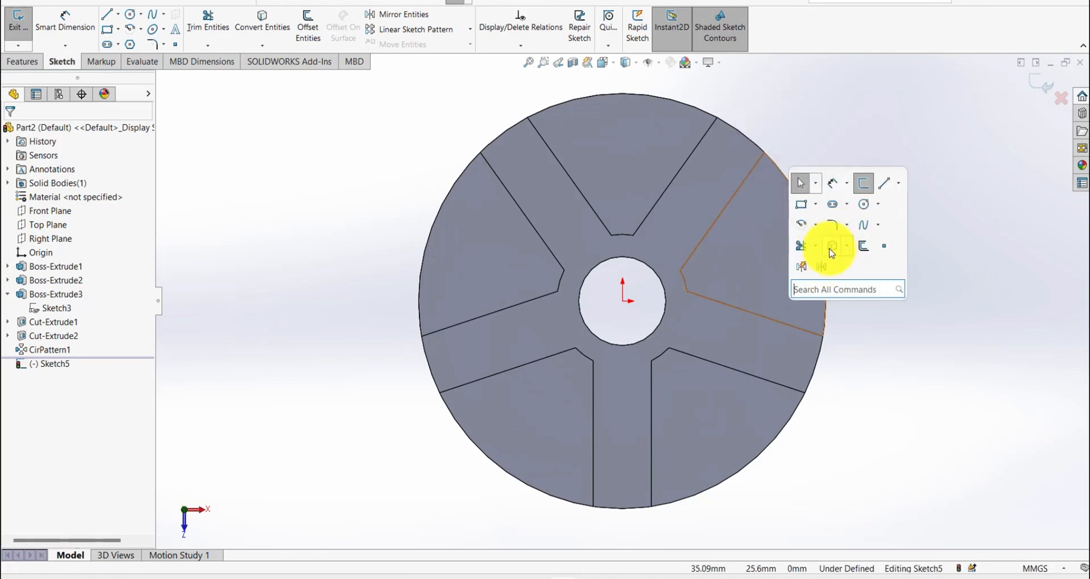
click(831, 249)
click(713, 197)
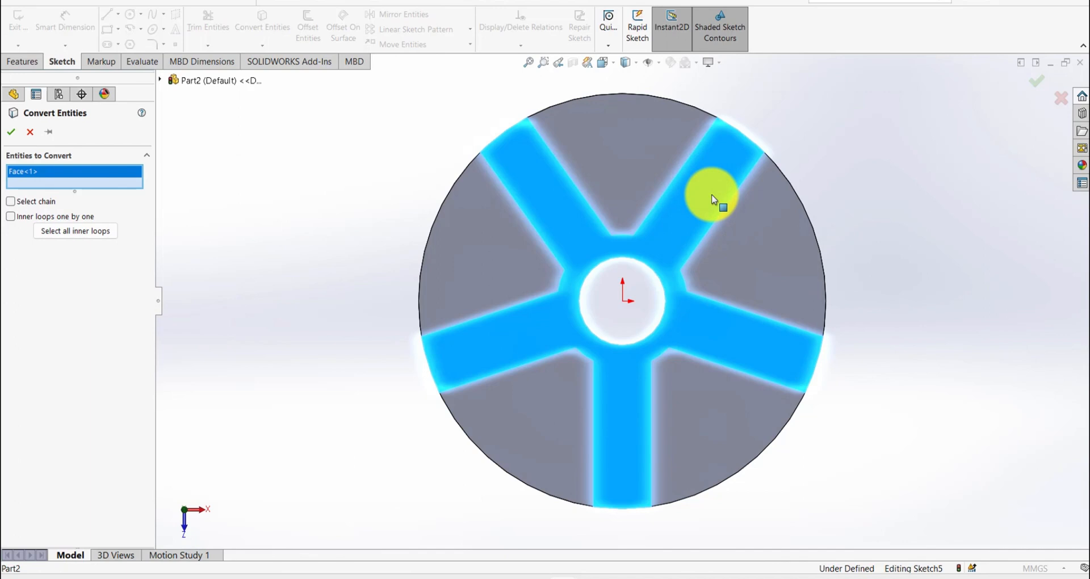
right_click(714, 199)
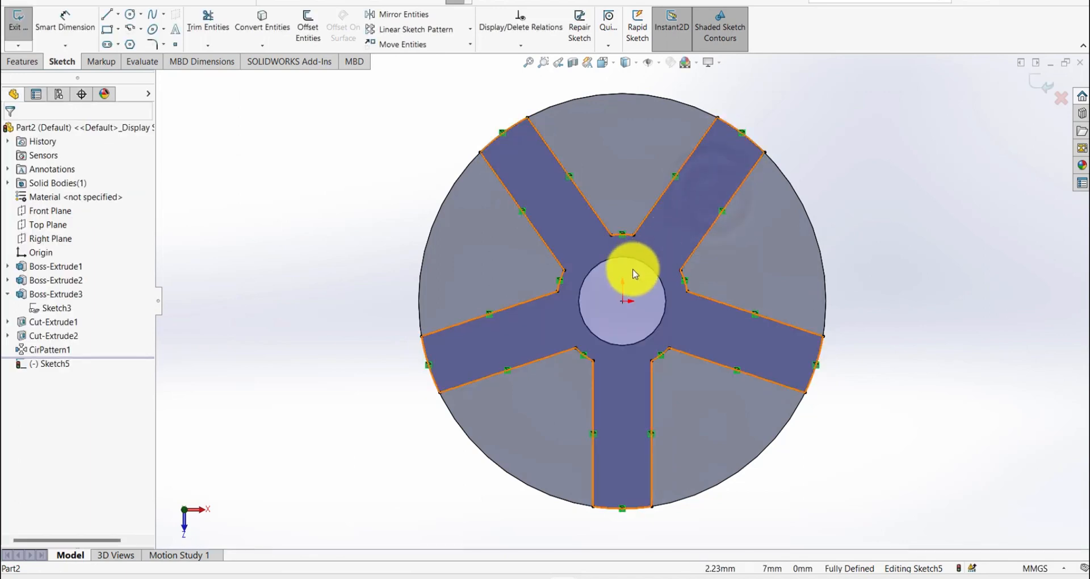
- Draw two circles centred on the origin: one about 25.45 mm in radius, one through a hub corner between the ribs
key(s)
click(713, 315)
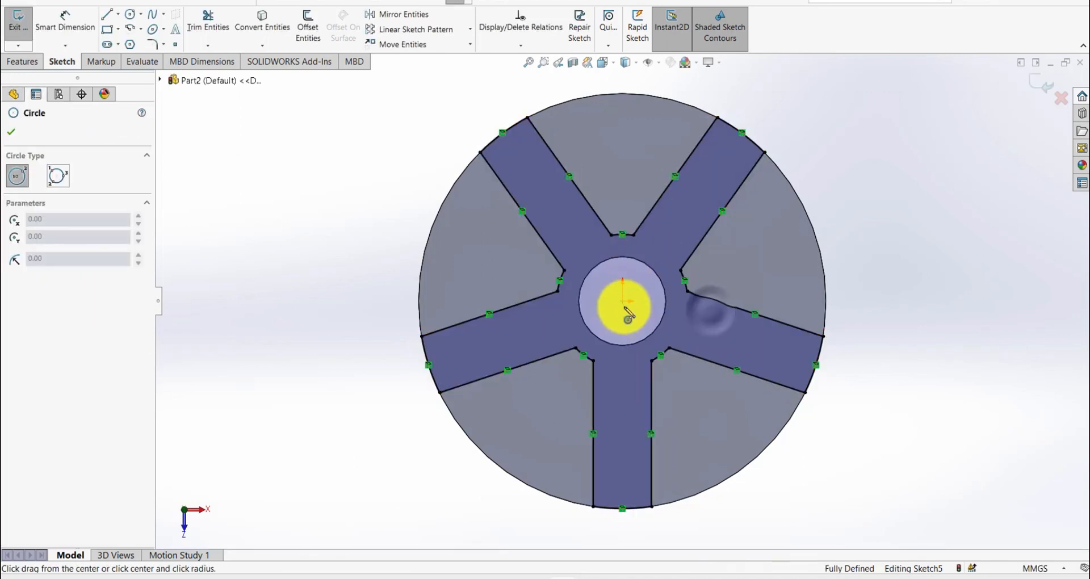
click(623, 301)
click(552, 212)
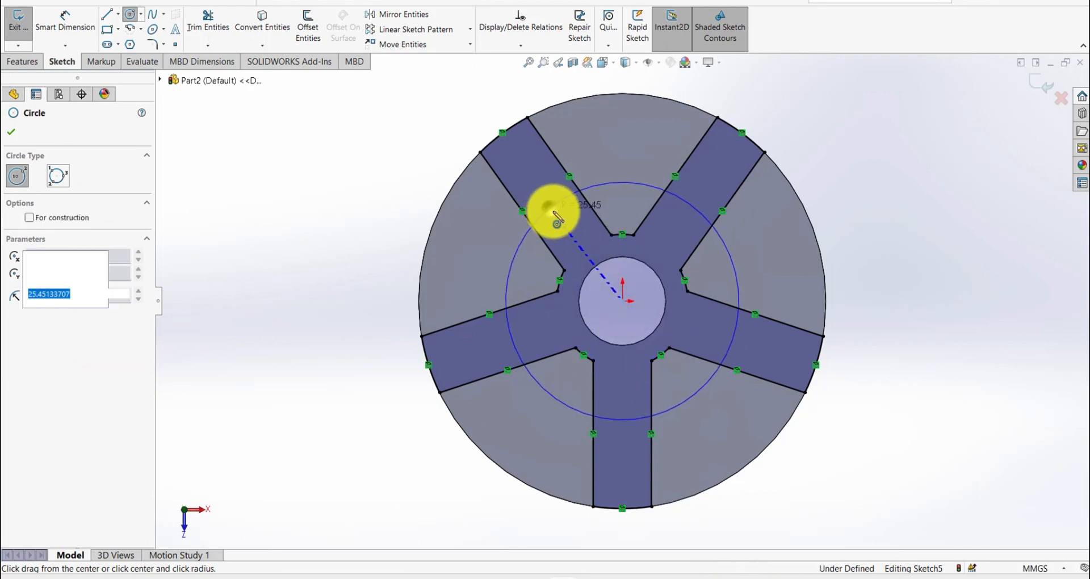
drag(625, 304, 612, 237)
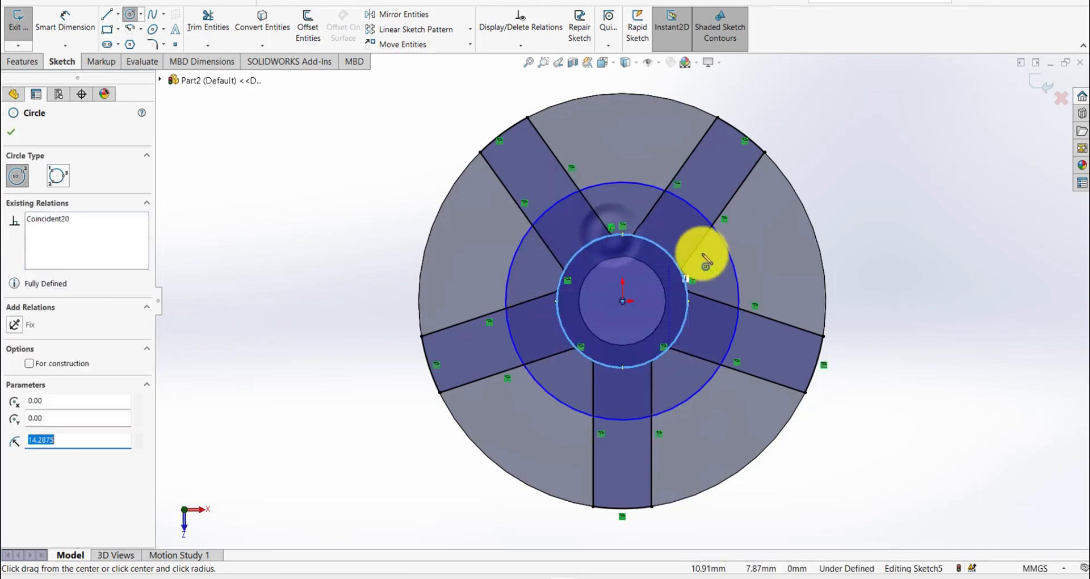
key(Escape)
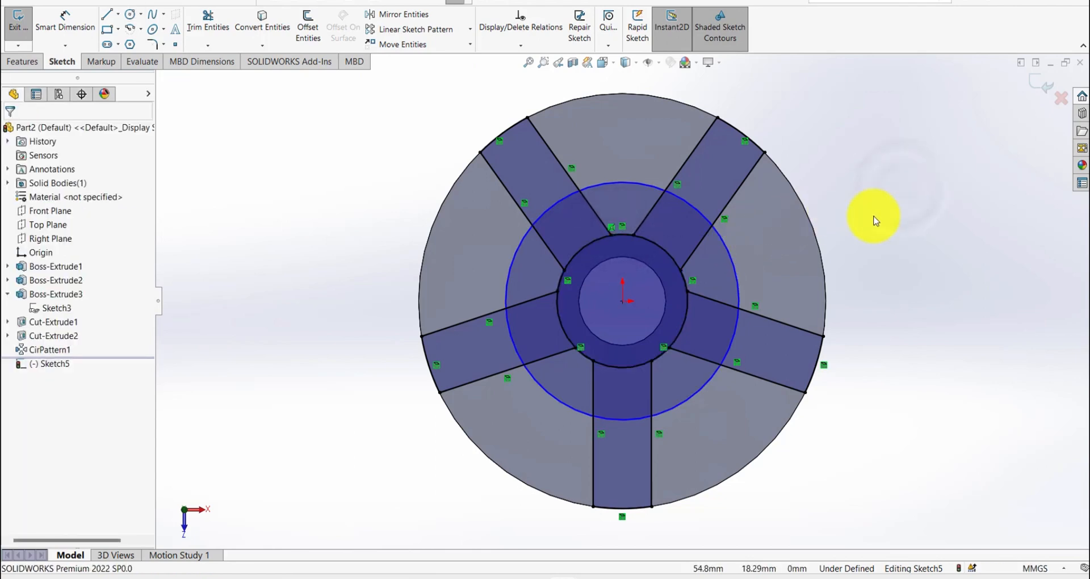
- Dimension the larger circle's diameter with the equation =2*28.575 and exit the sketch
key(s)
click(920, 234)
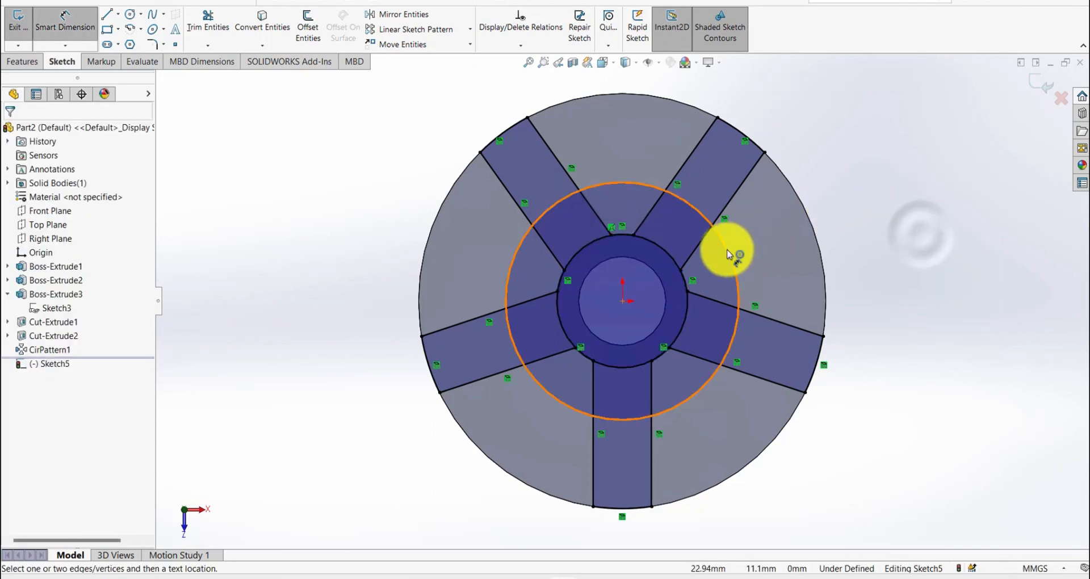
click(727, 250)
click(883, 230)
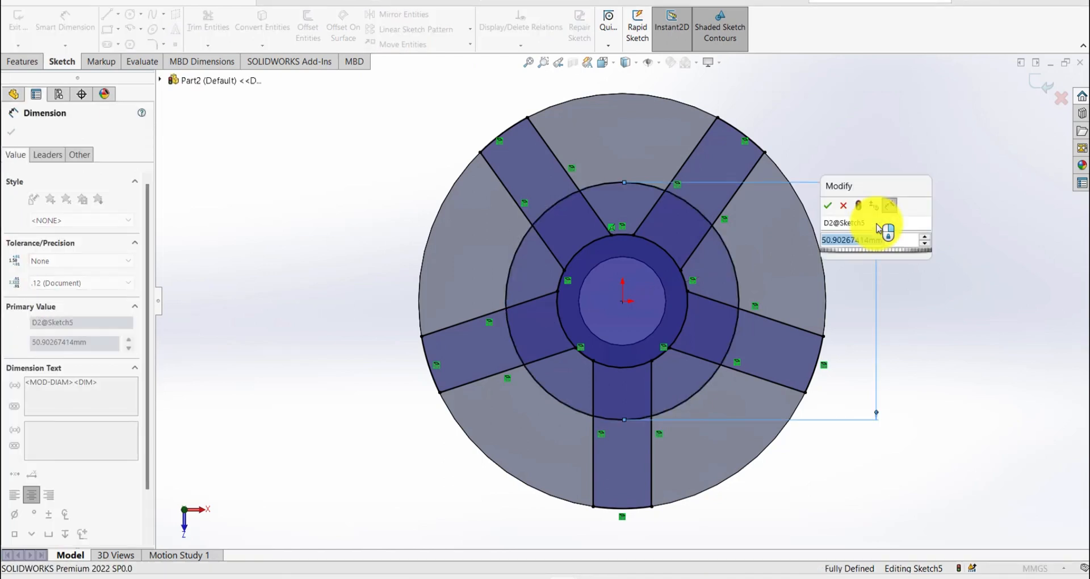
text(=2*28.575)
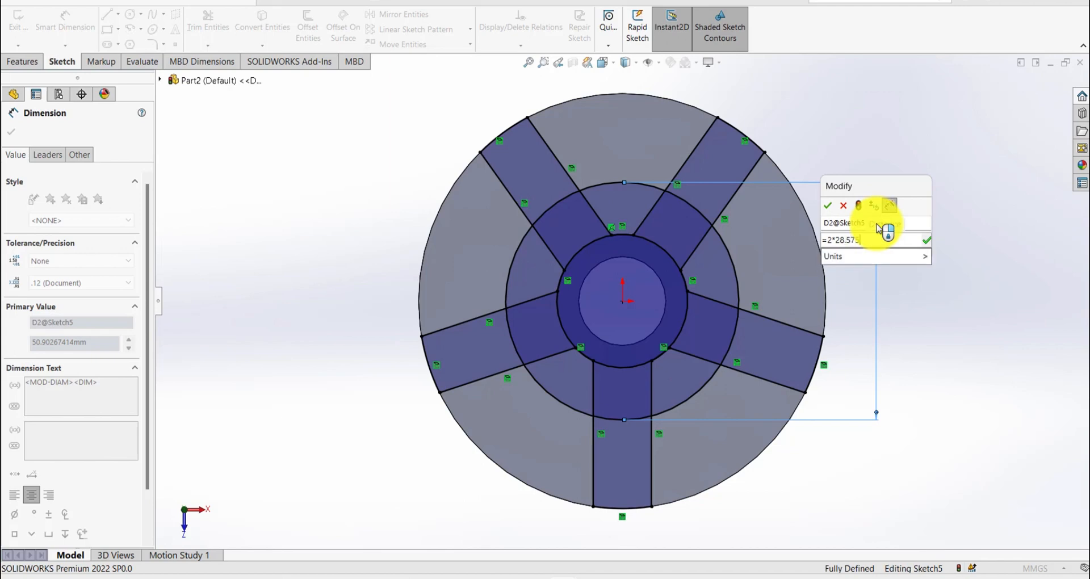
key(Return)
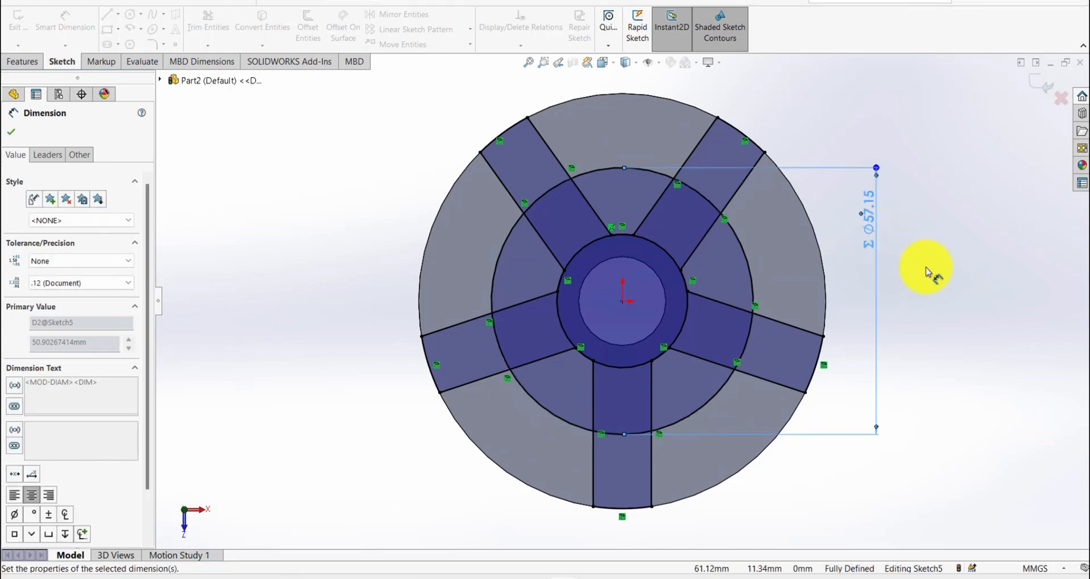
click(931, 261)
key(s)
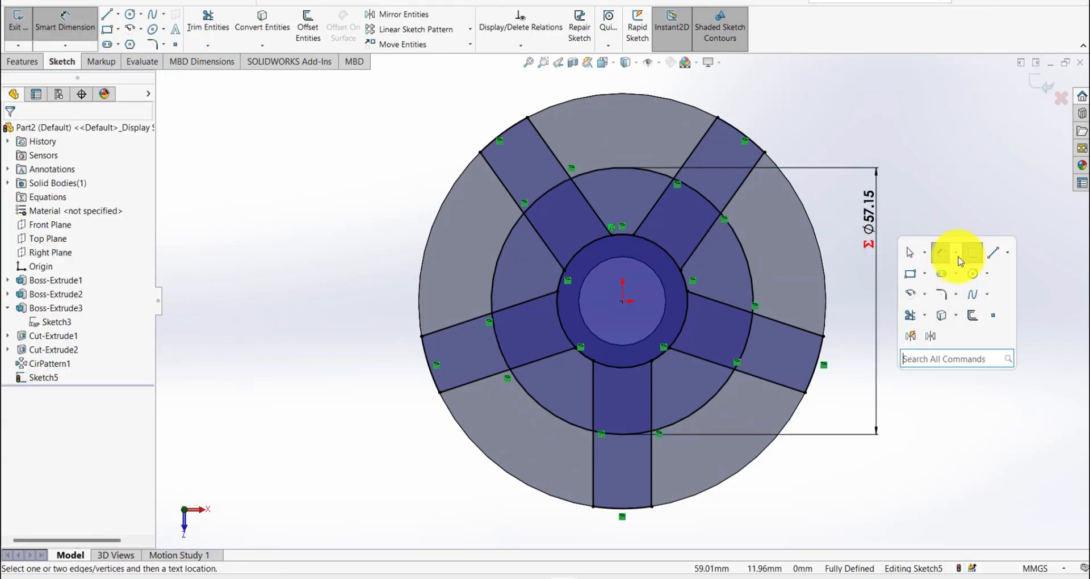
click(970, 256)
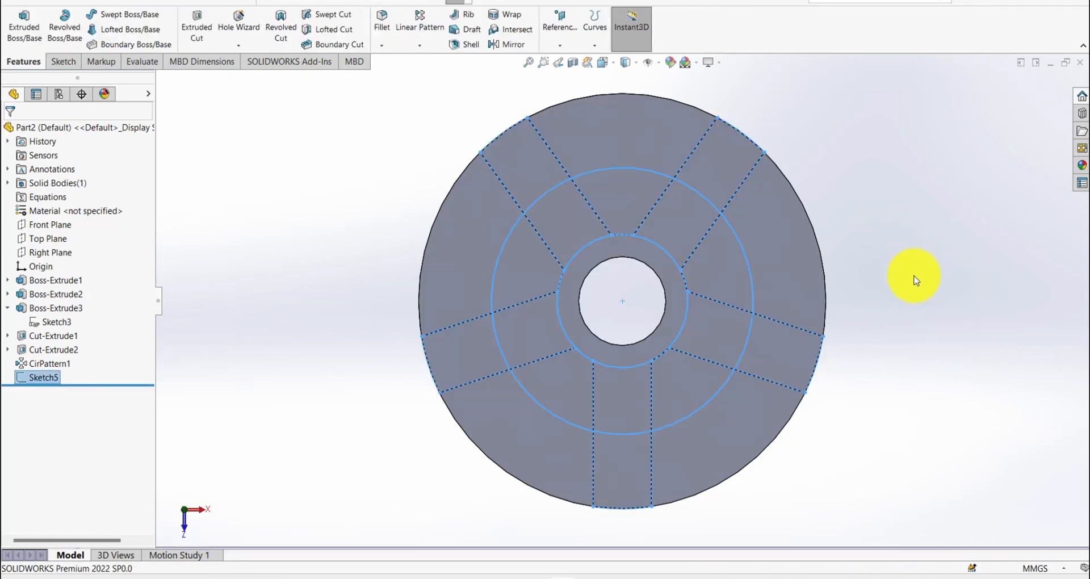
- Cut-extrude the five rib regions between the two circles with the Through All end condition
key(s)
click(997, 298)
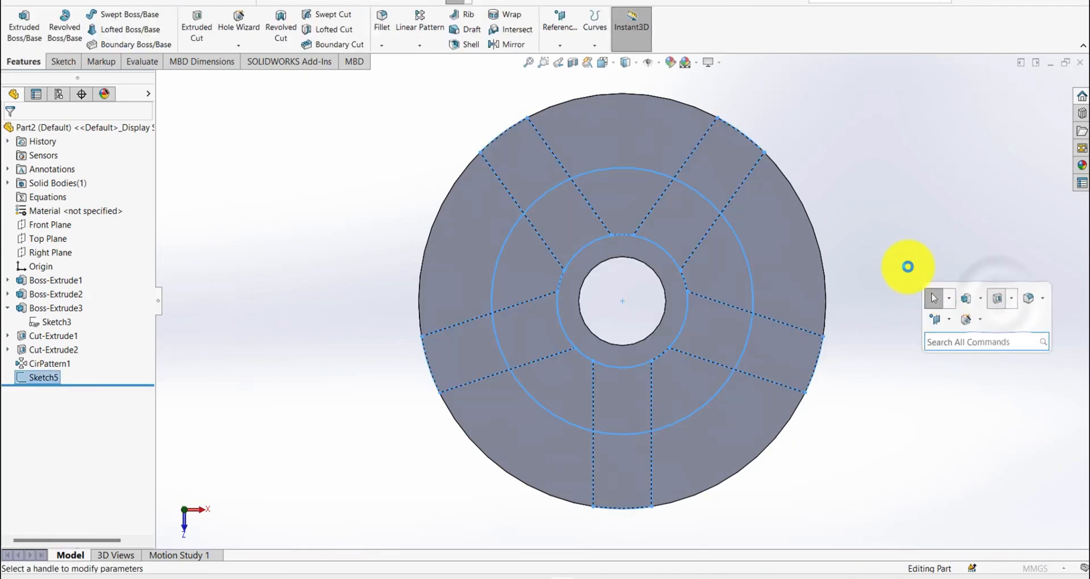
middle_drag(741, 166, 744, 134)
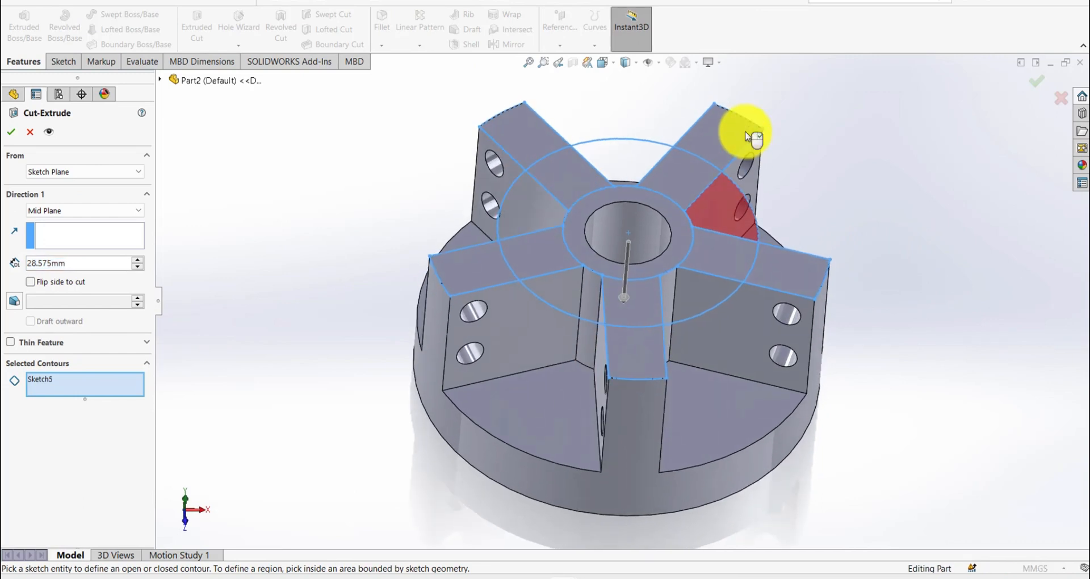
click(681, 175)
click(577, 186)
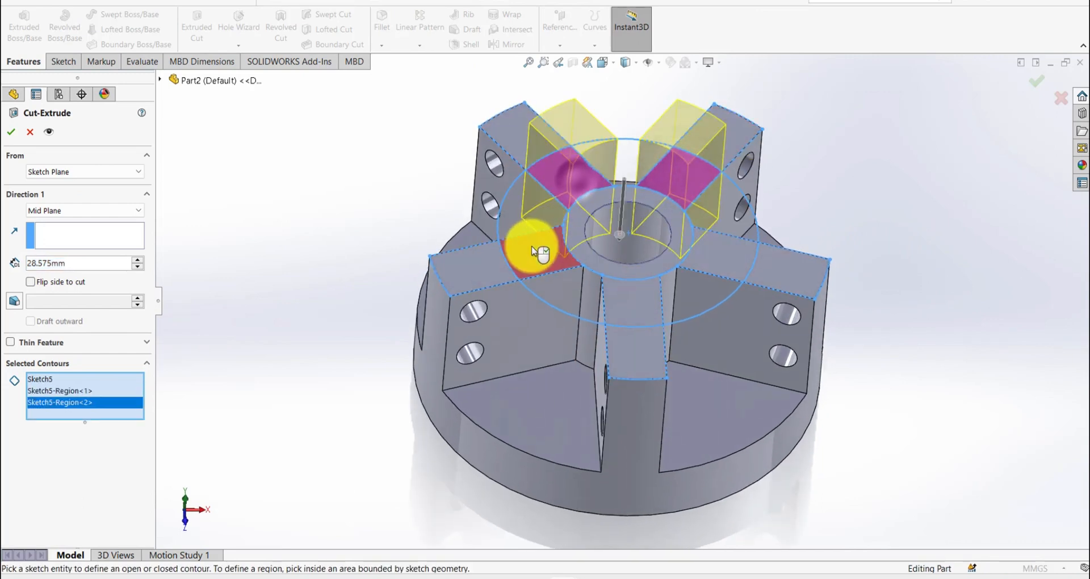
click(534, 244)
click(632, 307)
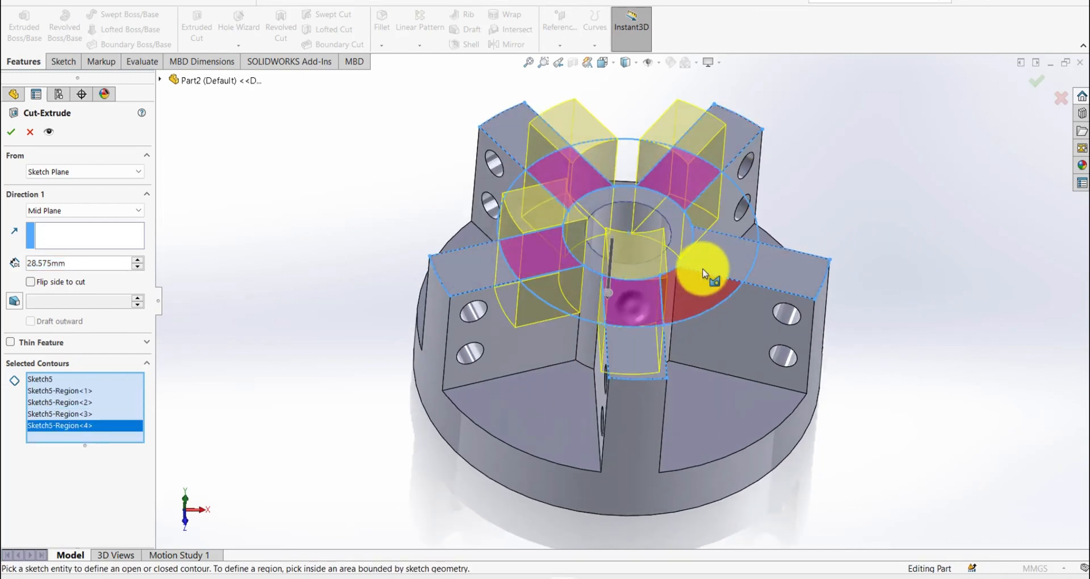
click(716, 258)
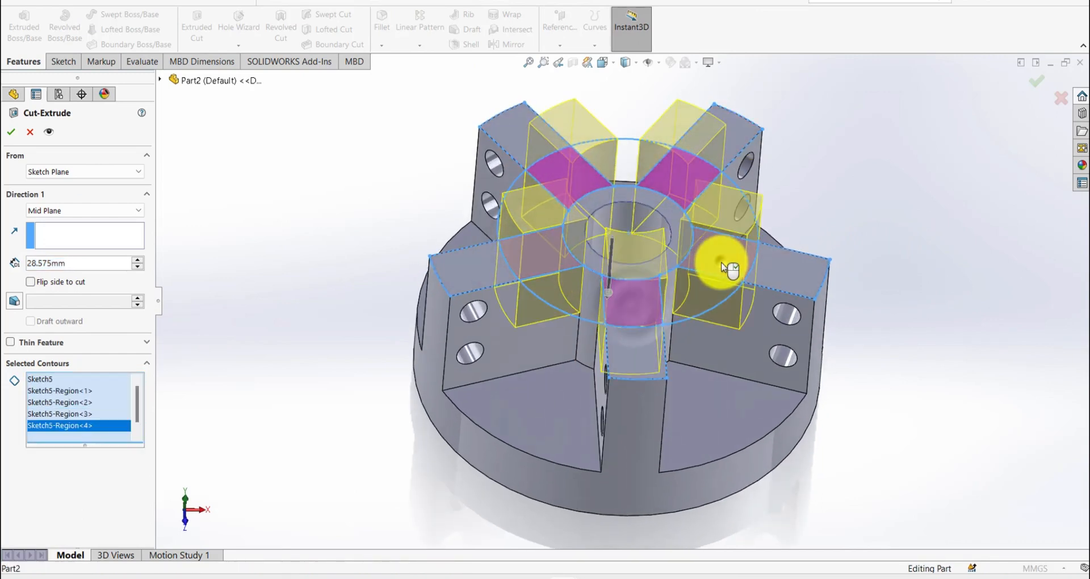
click(41, 211)
click(54, 233)
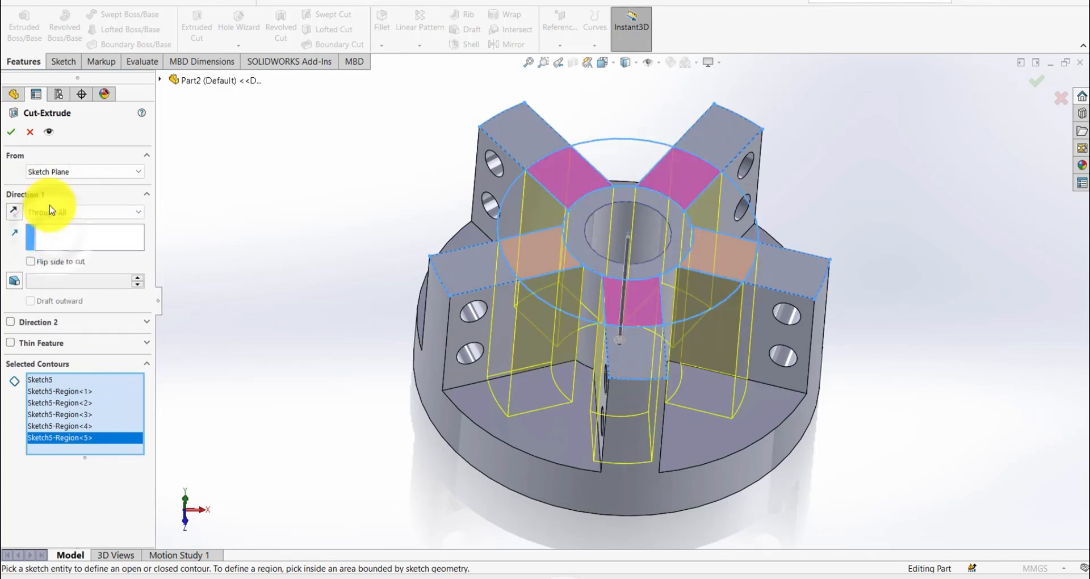
click(14, 132)
- Sketch on the central hub's top face, convert its outer circular edge into sketch entities, and exit the sketch
middle_drag(574, 231, 423, 248)
click(658, 219)
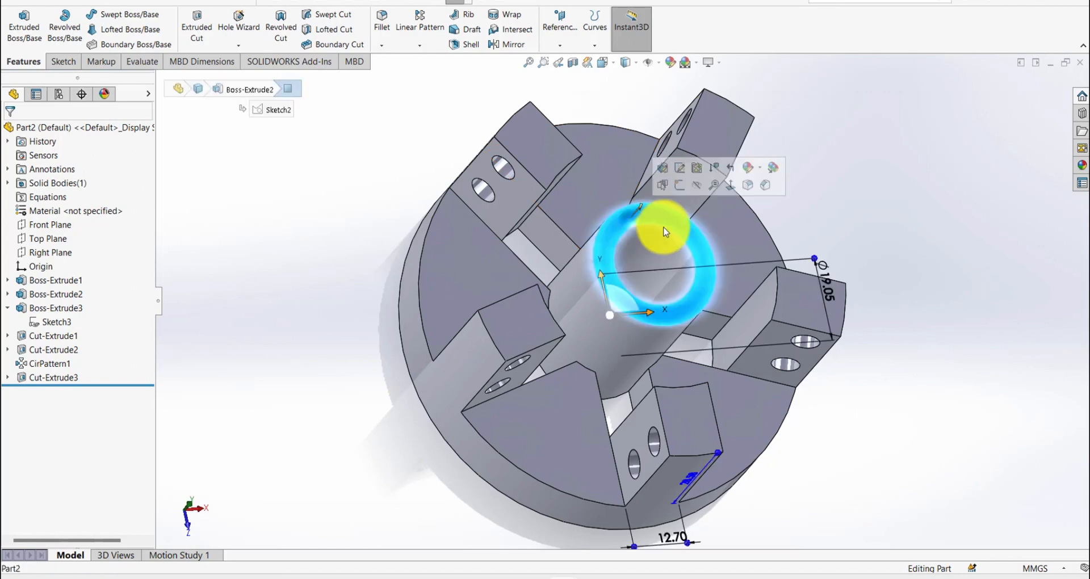
click(681, 187)
key(s)
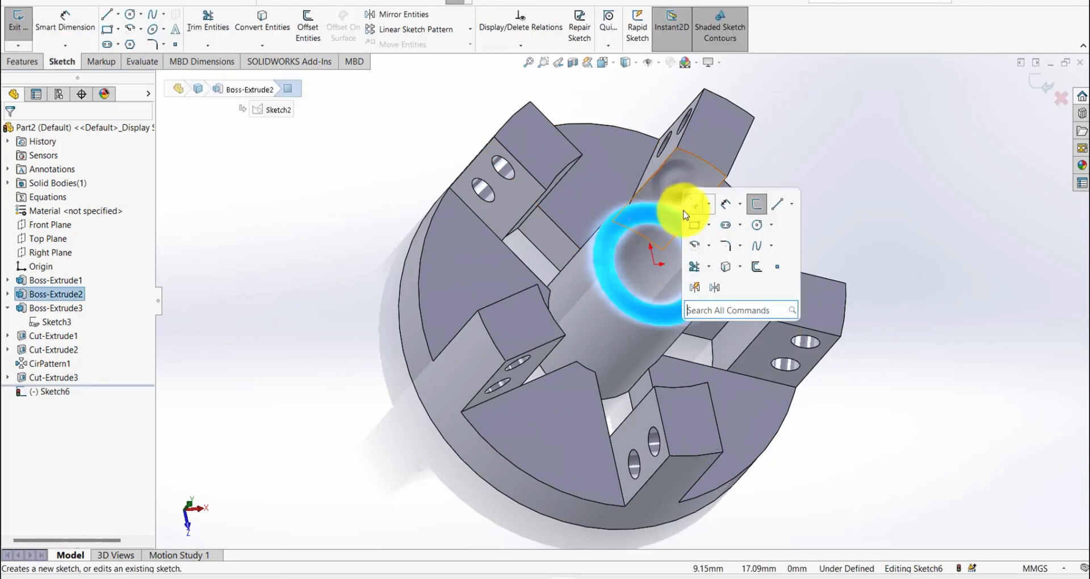
click(726, 271)
key(s)
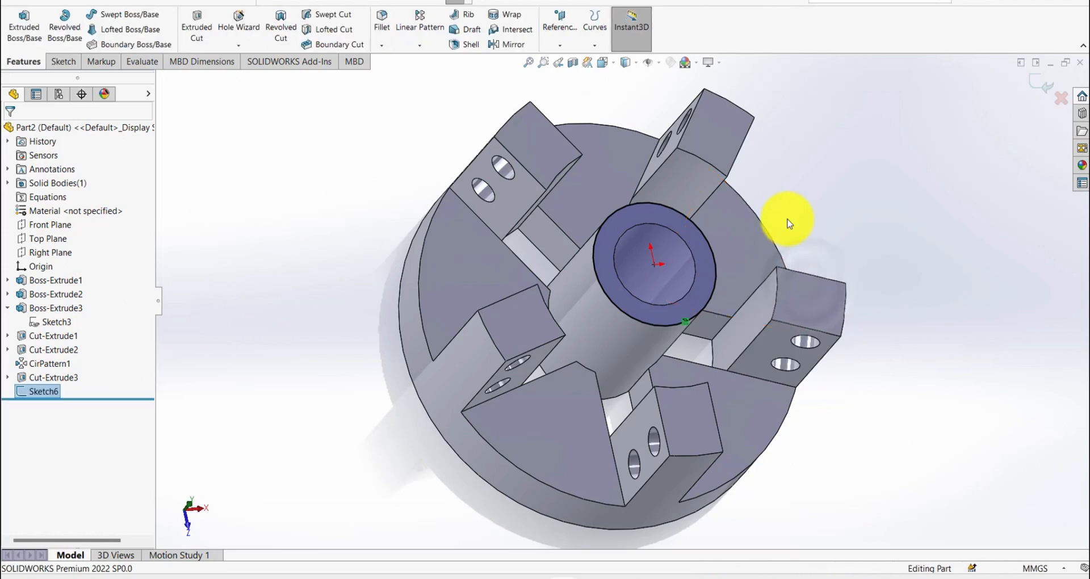
- Cut-extrude the hub outline with the Up To Surface end condition, ending at the disc's top face between the ribs
key(s)
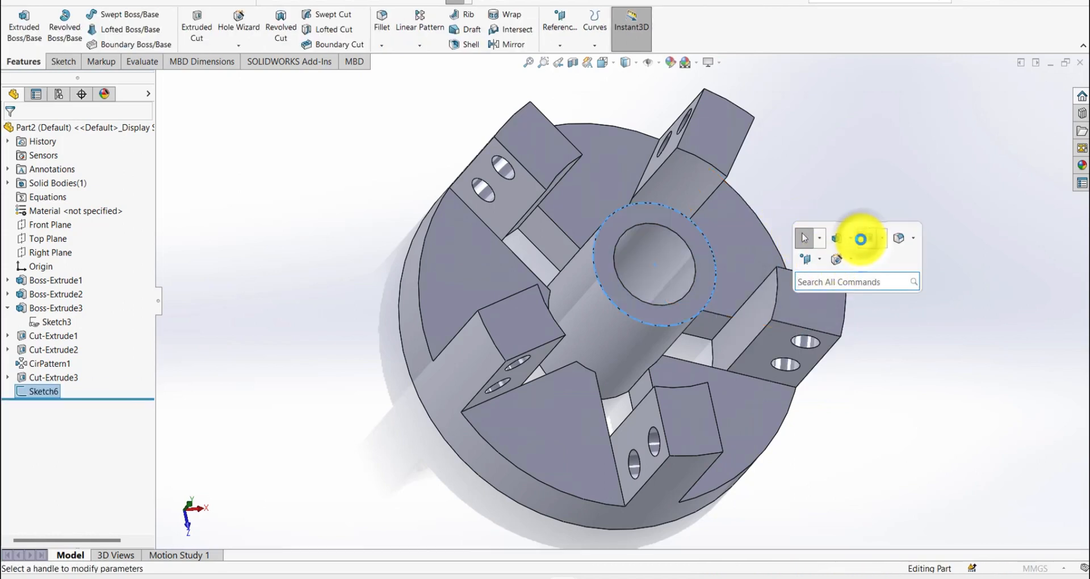
click(860, 239)
click(79, 214)
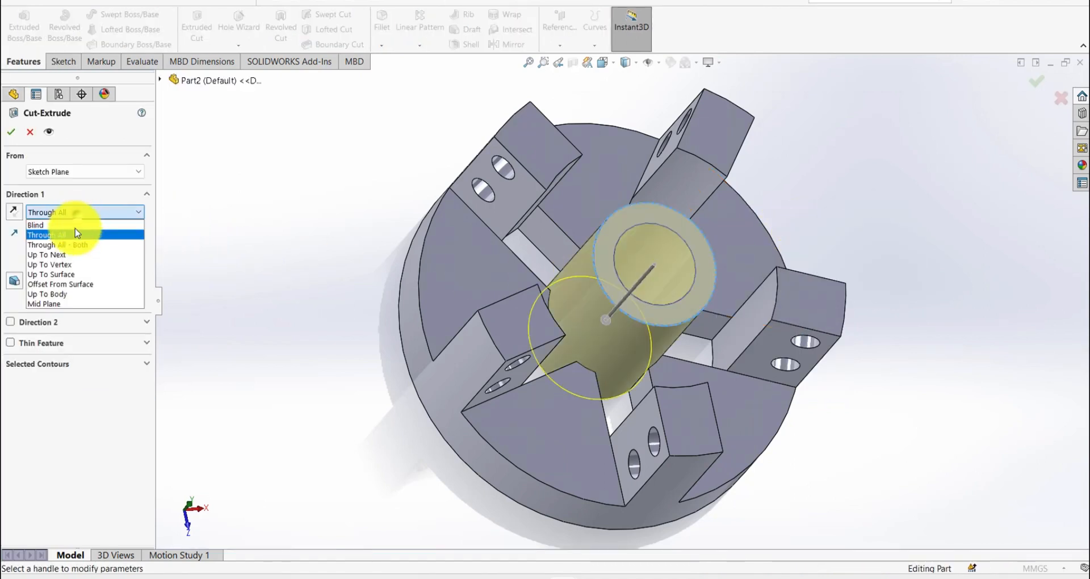
click(69, 275)
click(452, 285)
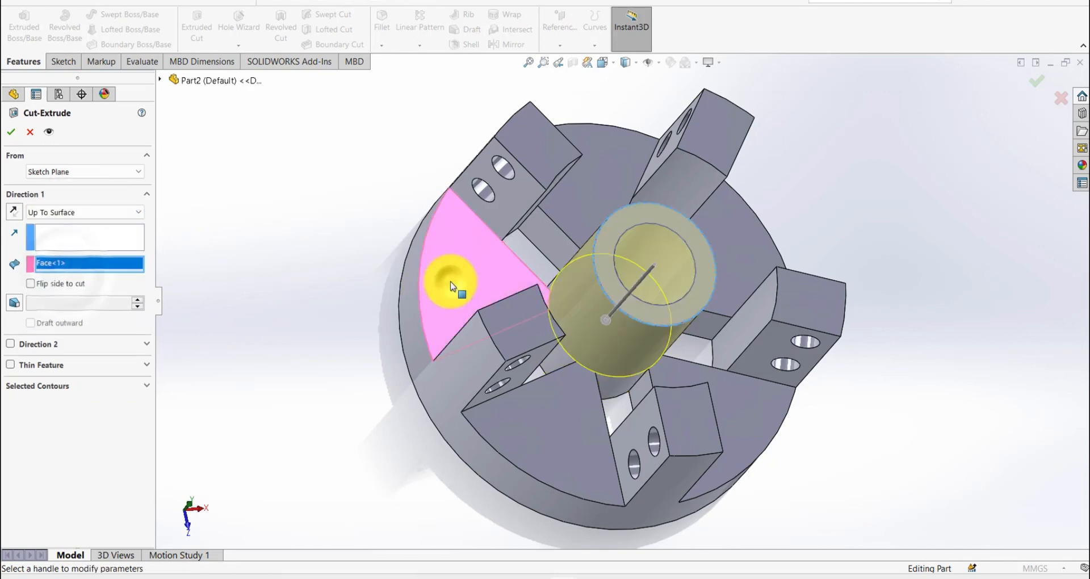
right_click(451, 286)
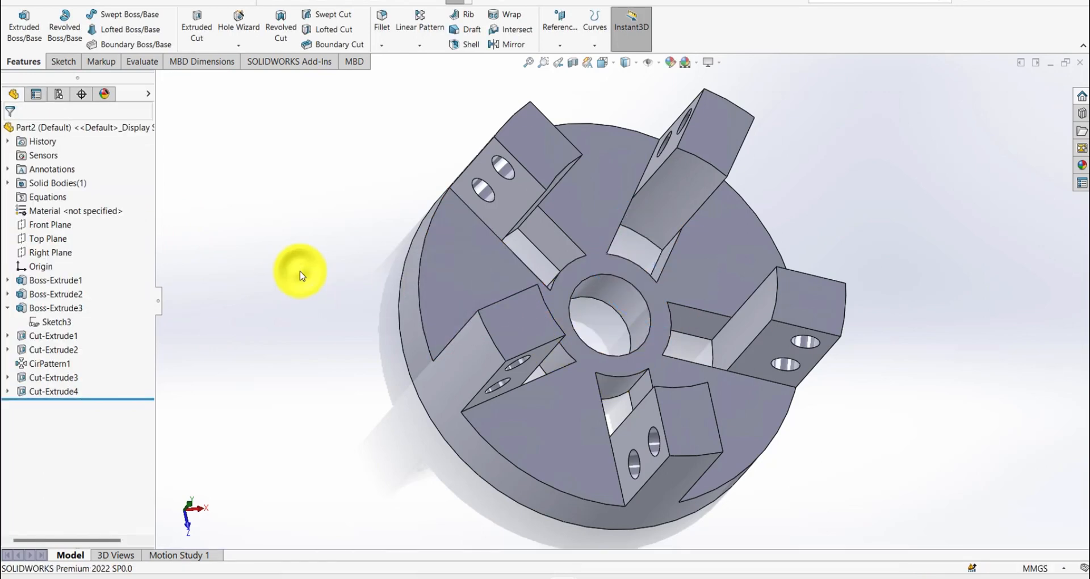
- Start a sketch on the disc's top face and draw a vertical construction line about 32.17 mm long upward from the origin
click(470, 274)
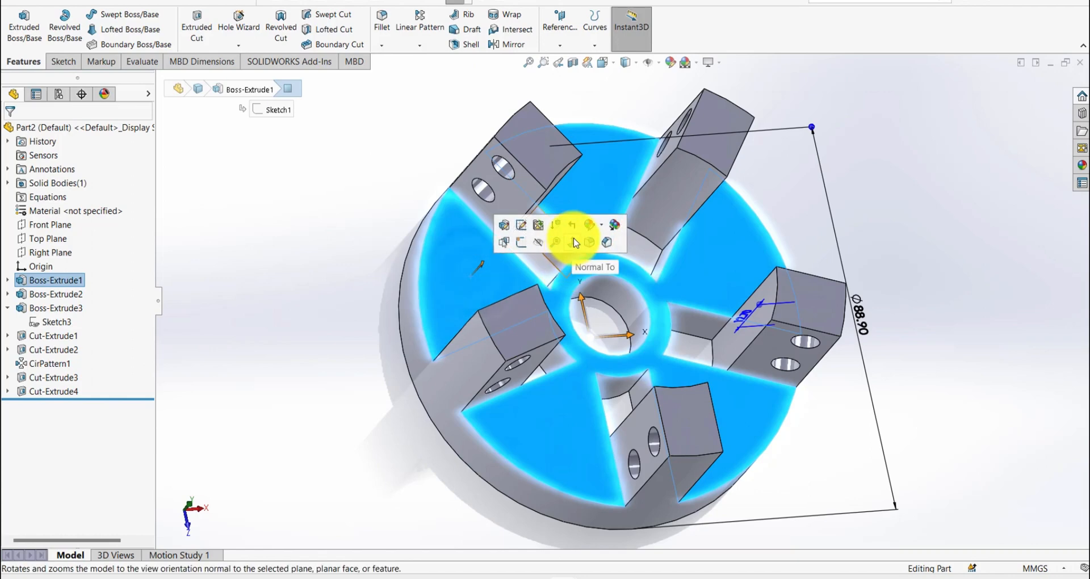
click(566, 237)
click(505, 267)
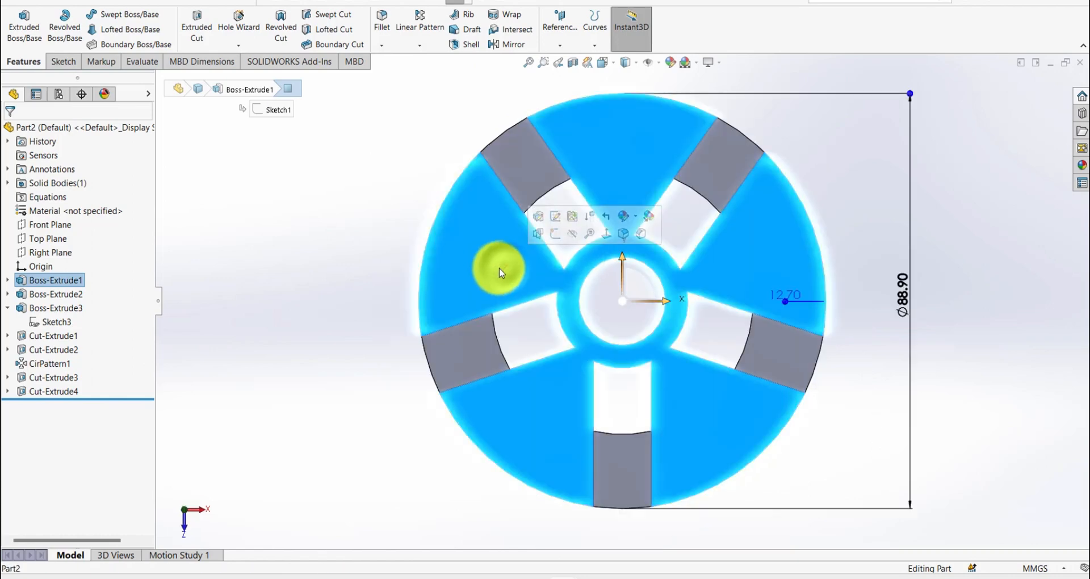
click(560, 236)
key(s)
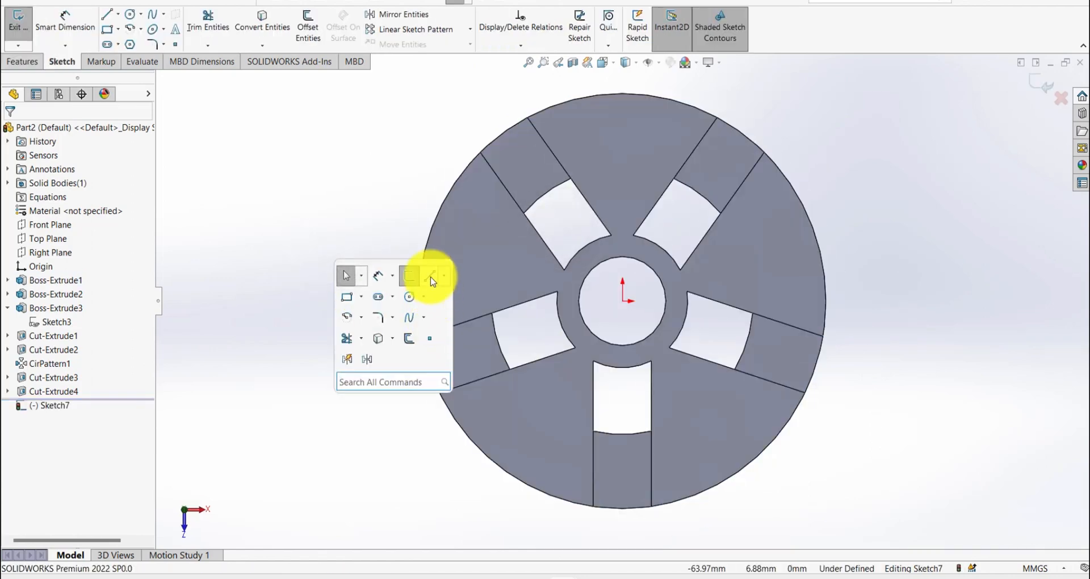
click(430, 276)
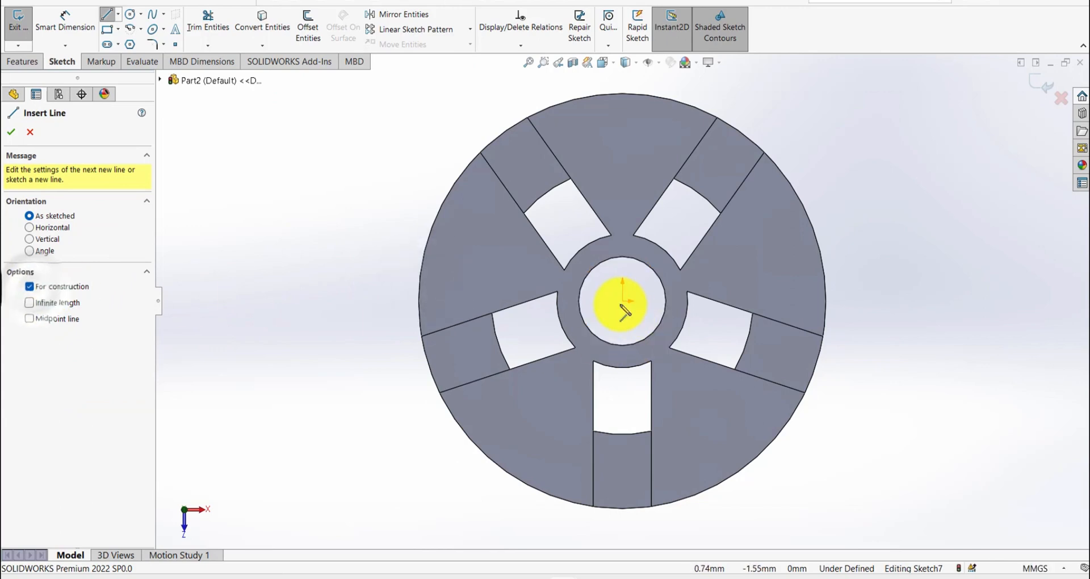
mouse_move(623, 302)
mouse_down()
mouse_move(627, 147)
mouse_move(628, 158)
mouse_up()
- Draw a circle centred on the construction line's upper end and dimension its diameter as 6.35 mm
key(s)
click(706, 192)
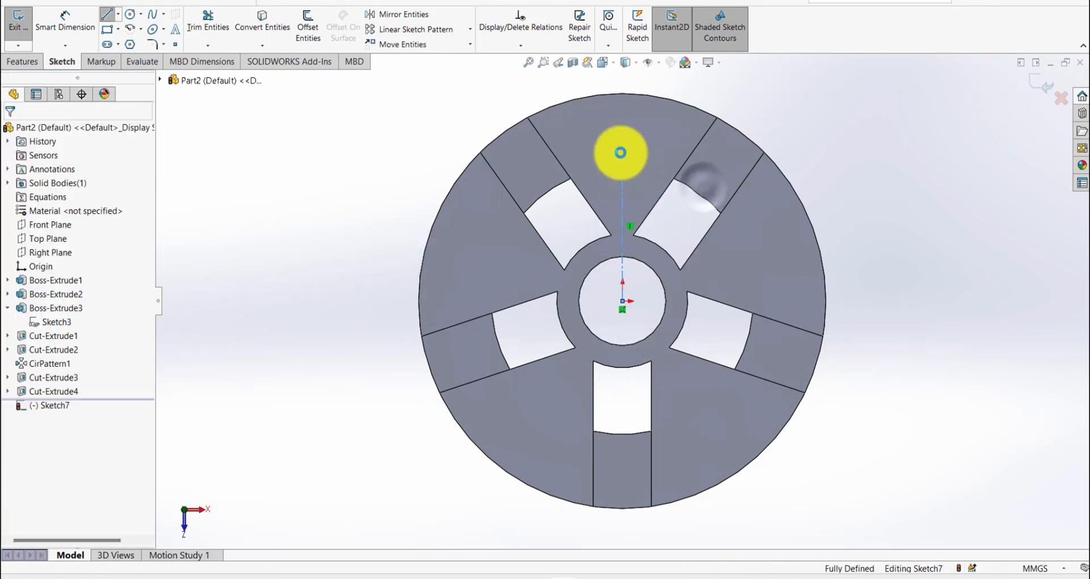
click(637, 165)
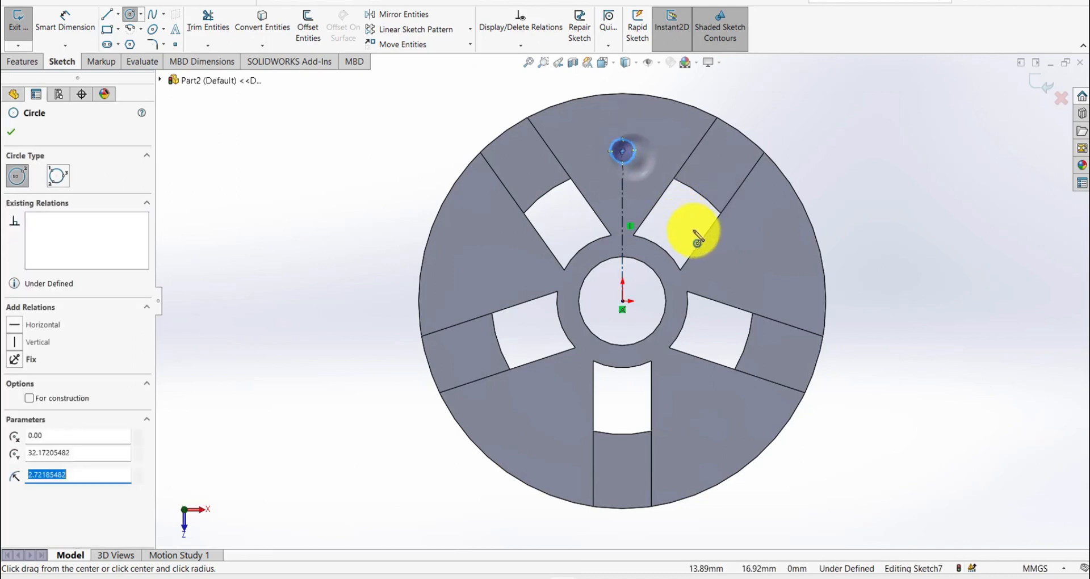
key(s)
click(732, 241)
click(634, 146)
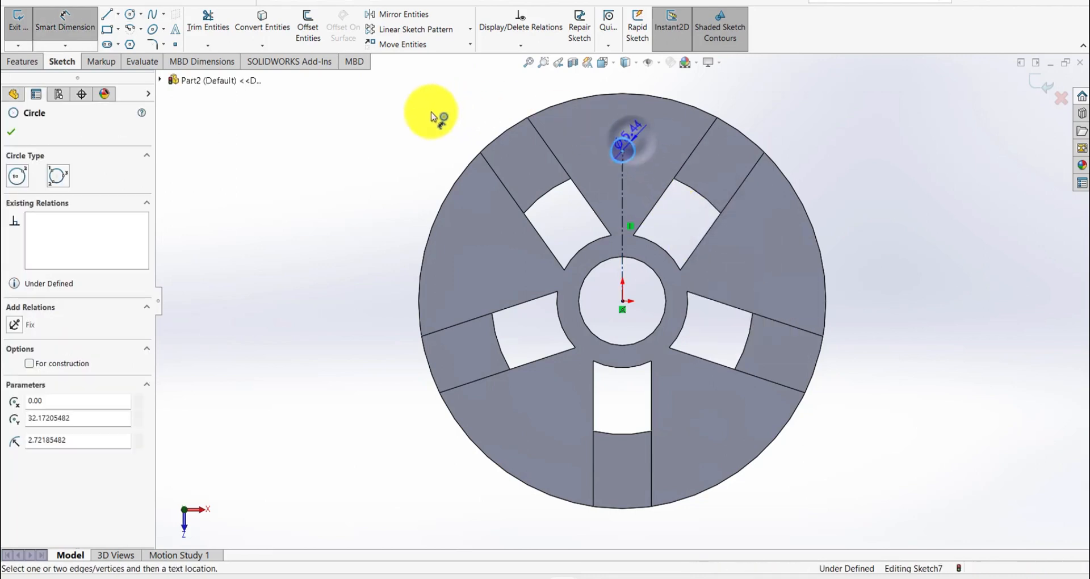
click(433, 118)
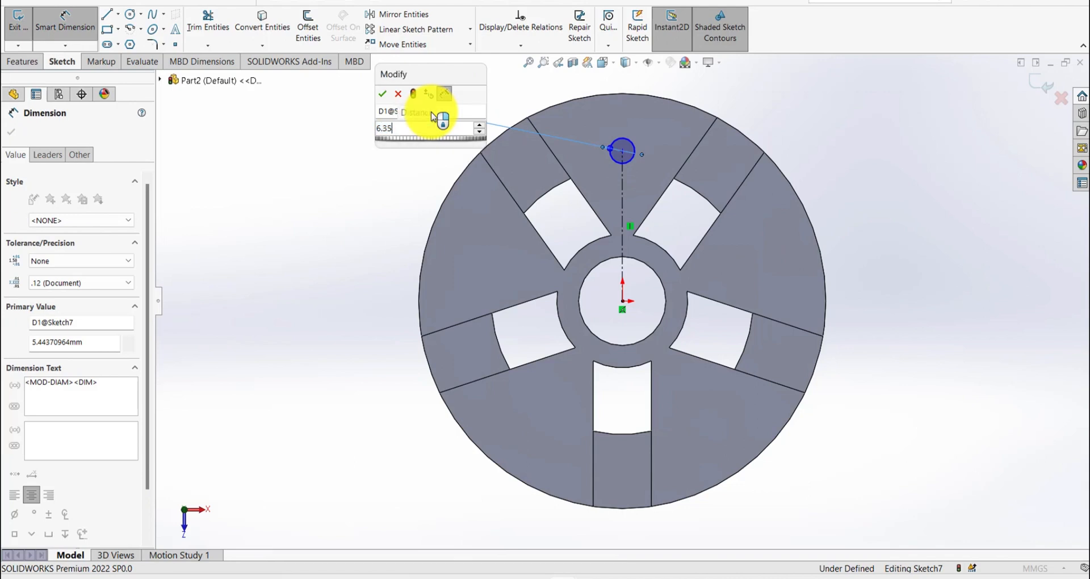
key(Return)
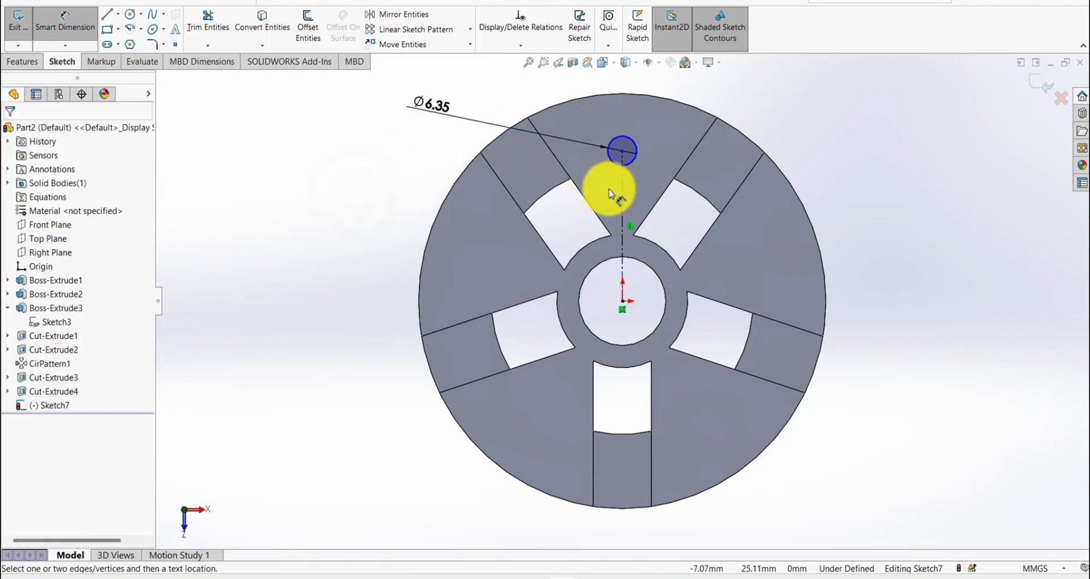
- Dimension the vertical construction line's length as 31.75 mm and exit the sketch
click(625, 197)
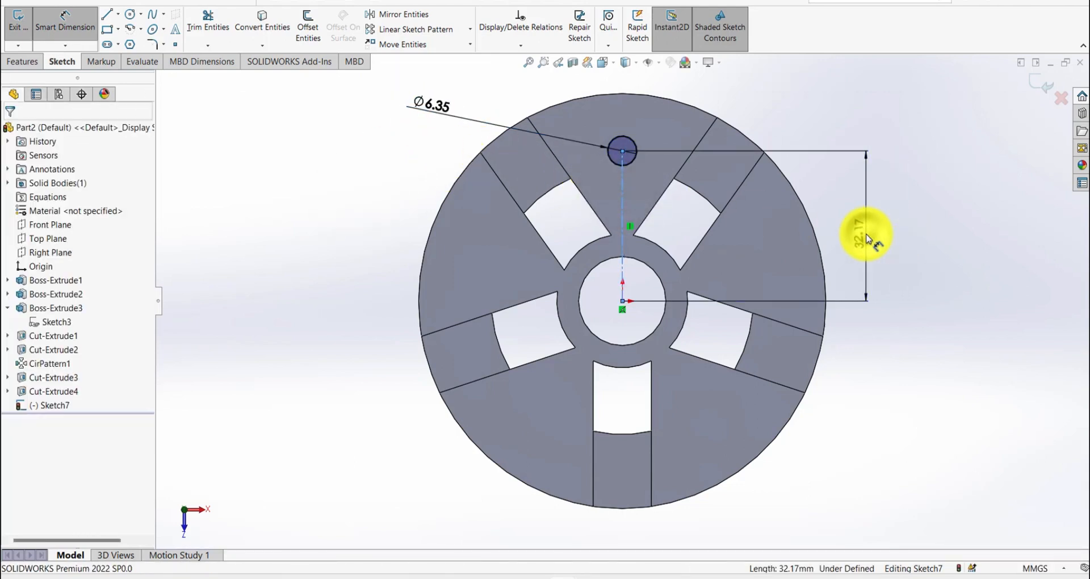
click(867, 238)
text(31.)
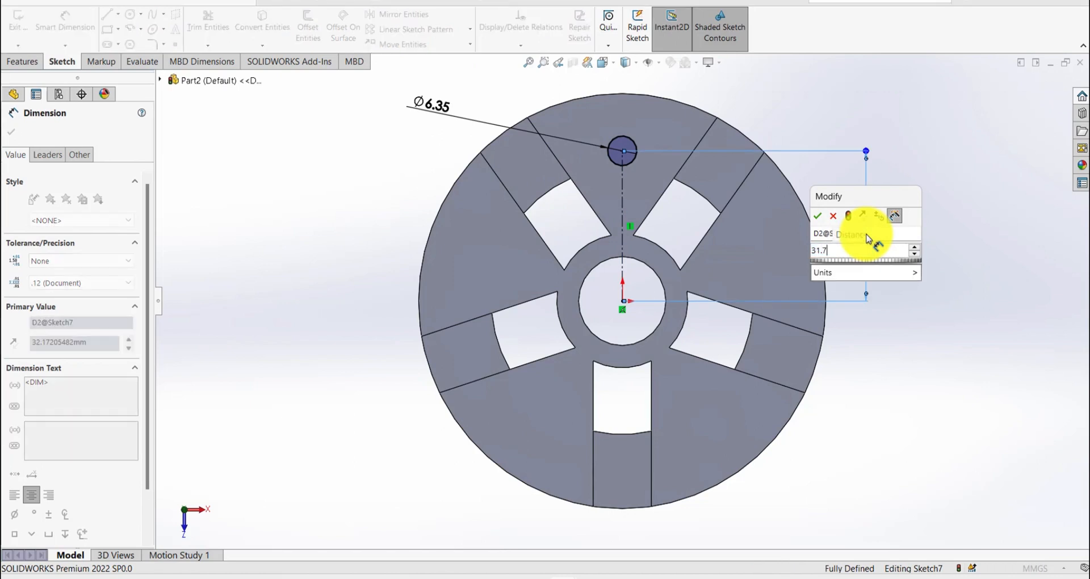
text(75)
key(Return)
click(925, 166)
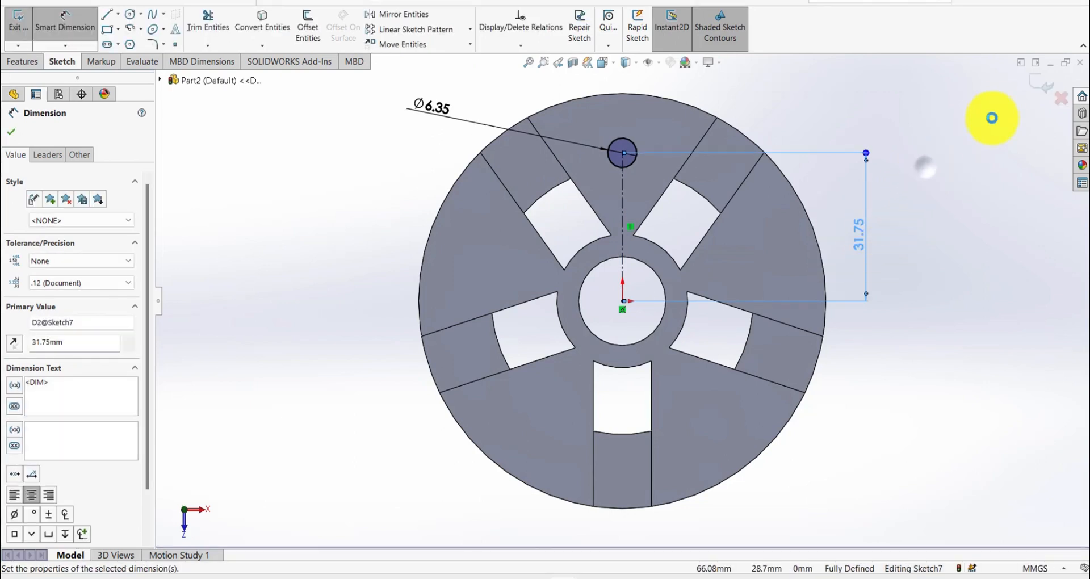
click(1042, 91)
- Cut-extrude the 6.35 mm circle through the disc with the Through All end condition
key(s)
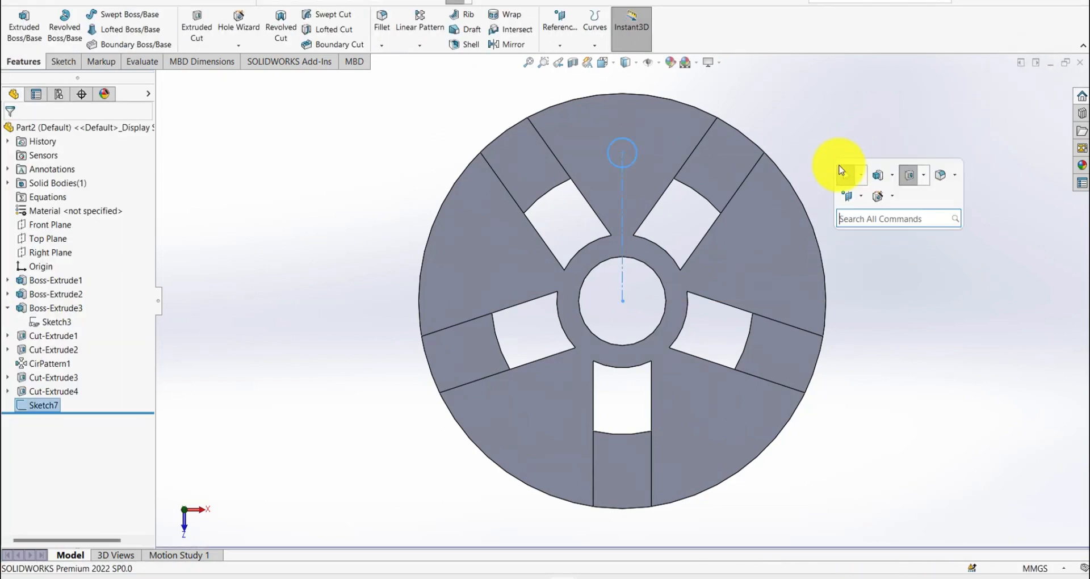
click(895, 175)
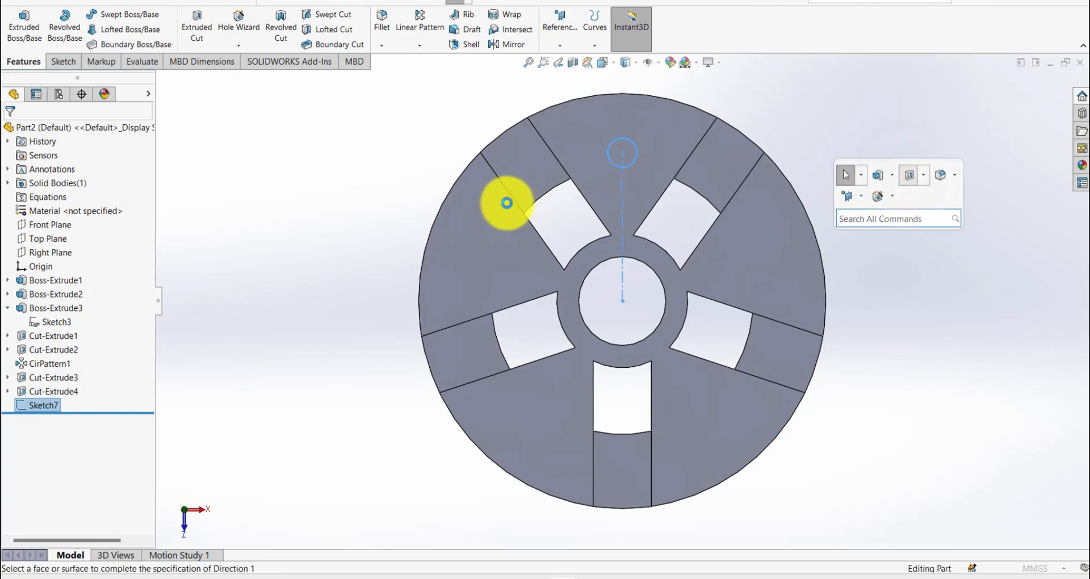
click(89, 172)
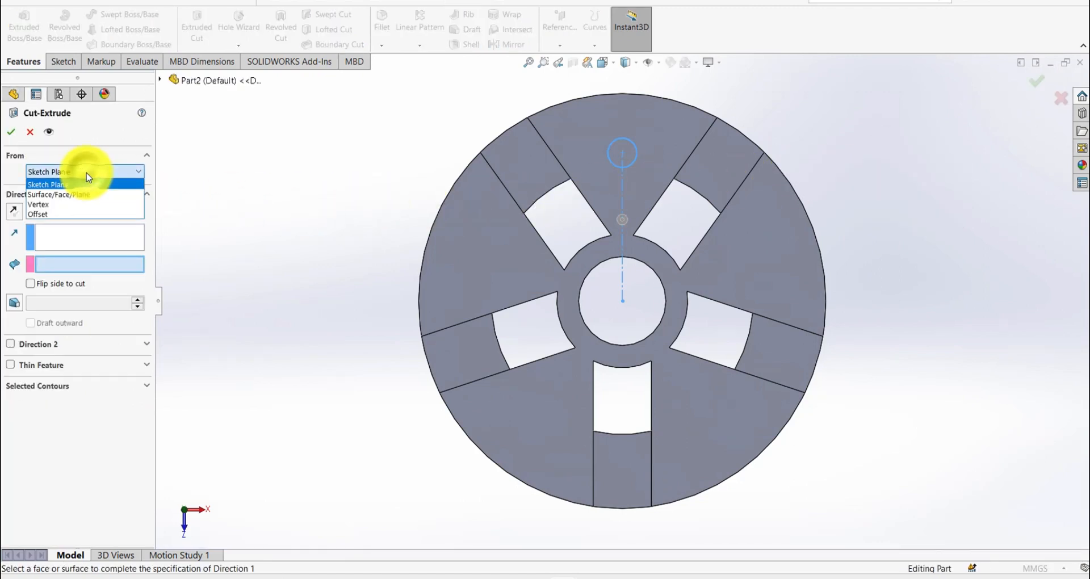
click(78, 213)
click(63, 233)
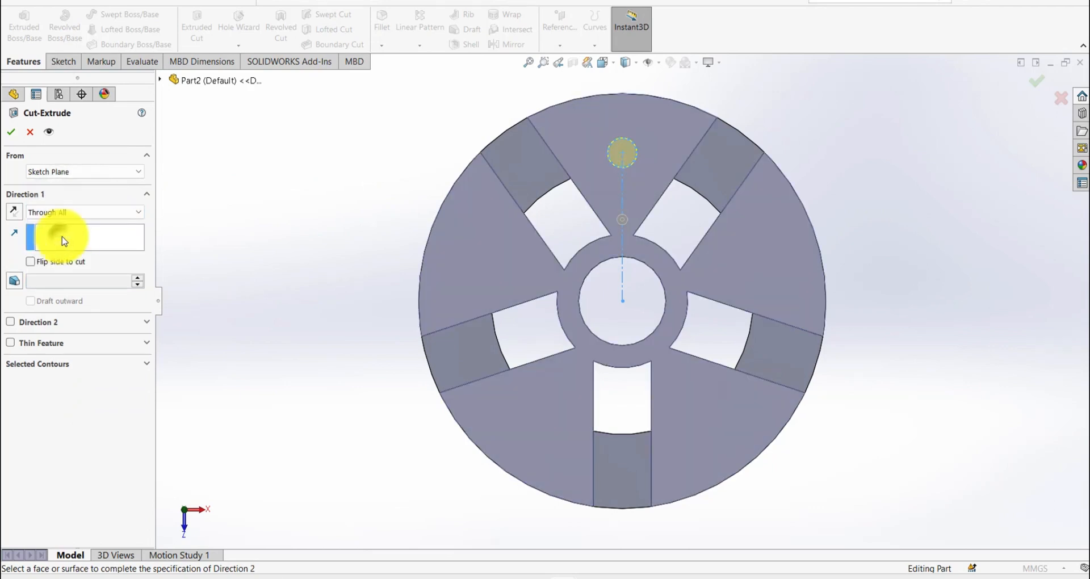
click(11, 132)
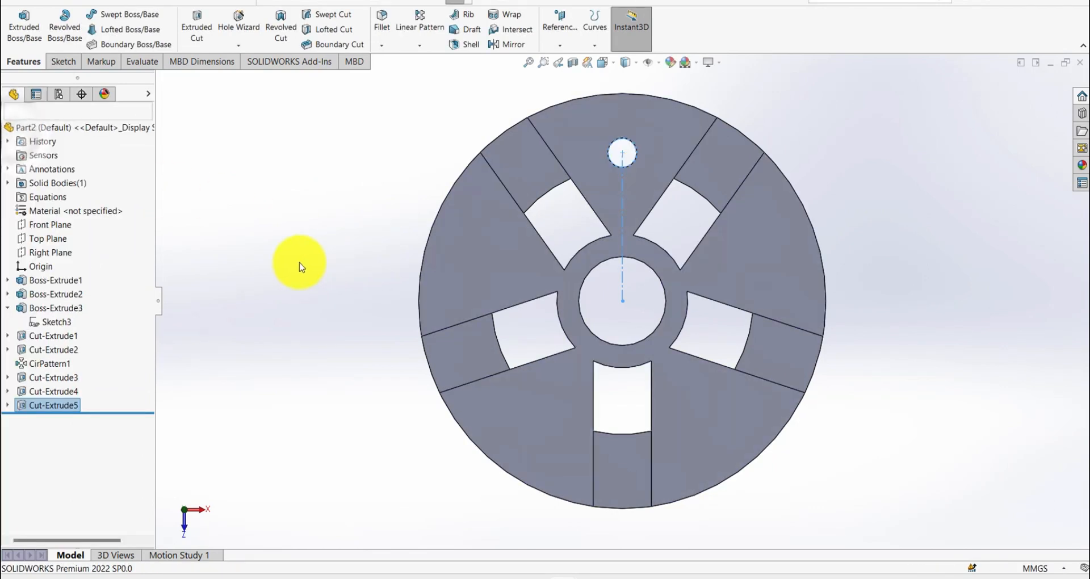
- Start a sketch on the disc's top face and draw a circle about 17.78 mm in diameter, concentric with the small hole
click(612, 186)
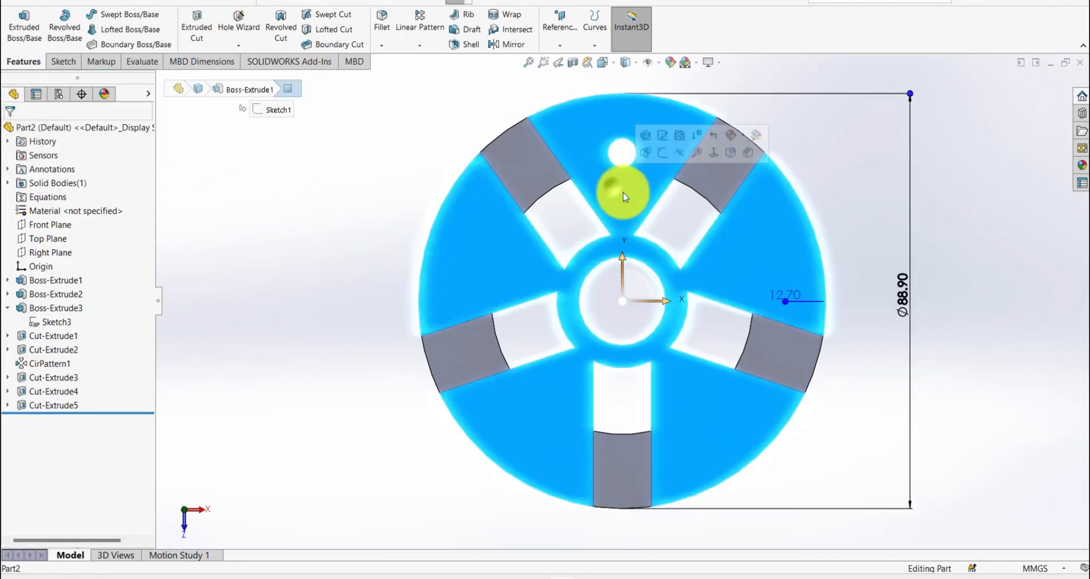
click(663, 155)
key(s)
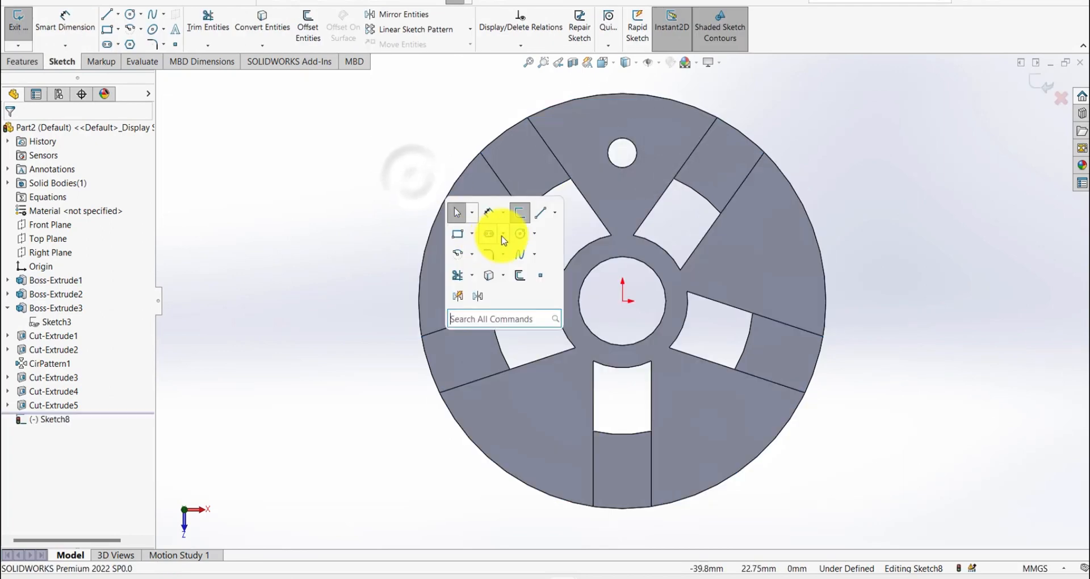
click(518, 235)
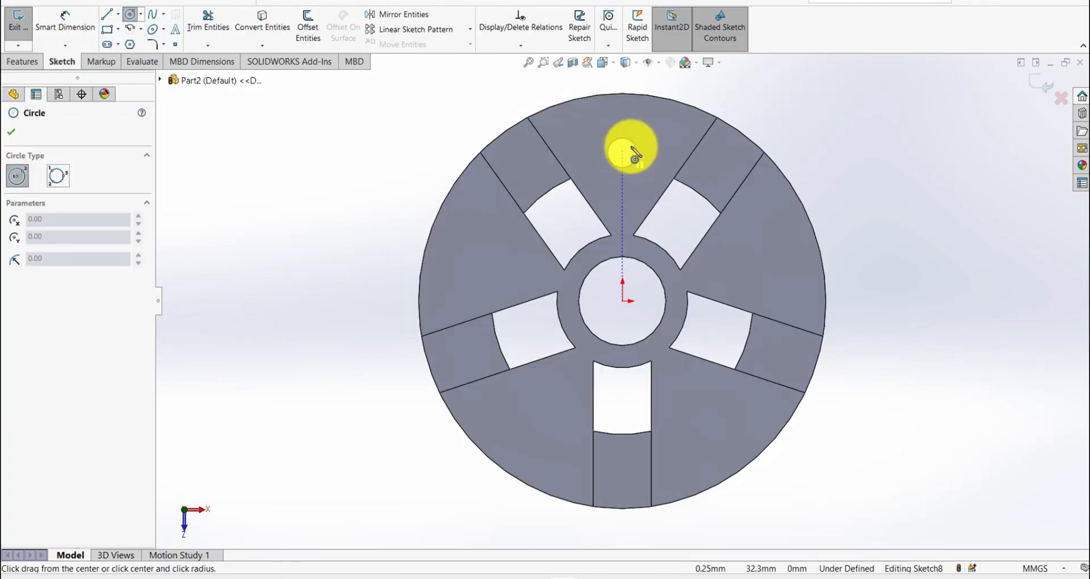
click(622, 153)
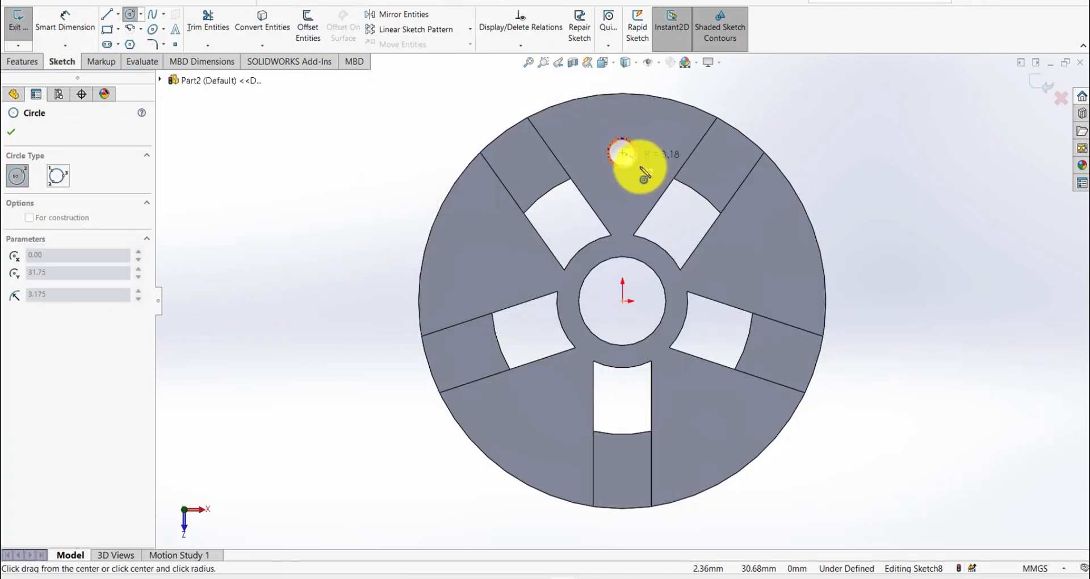
click(640, 190)
- Dimension the concentric circle's diameter as 11.1125 mm and exit the sketch
key(s)
click(688, 206)
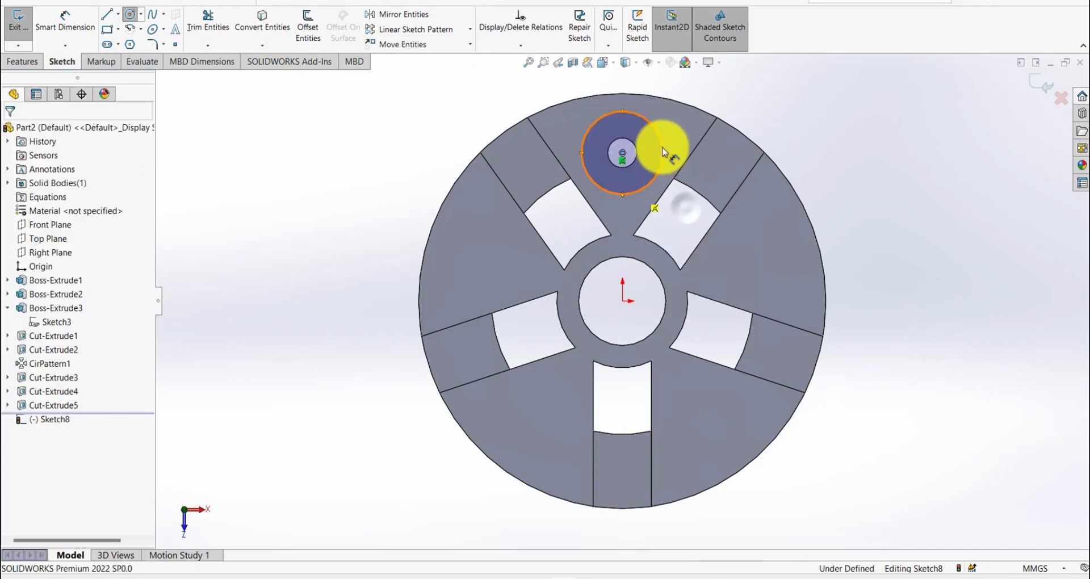
click(658, 136)
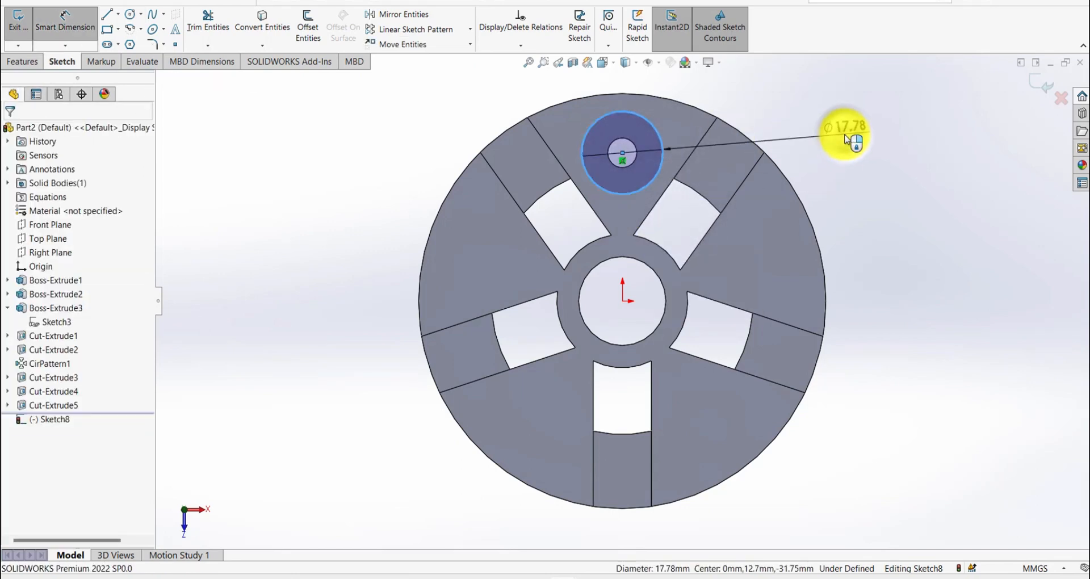
click(846, 139)
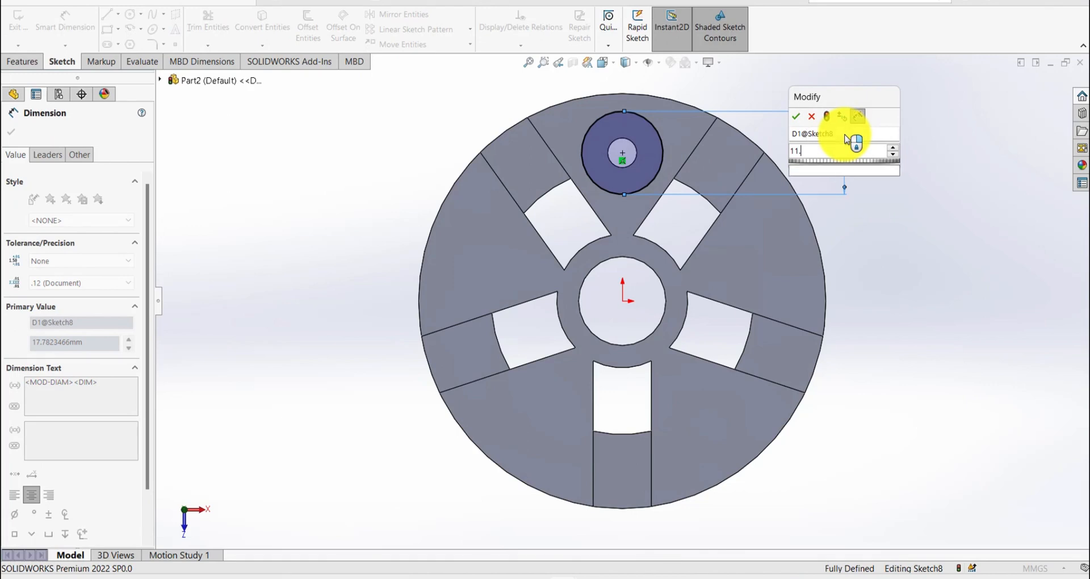
key(Return)
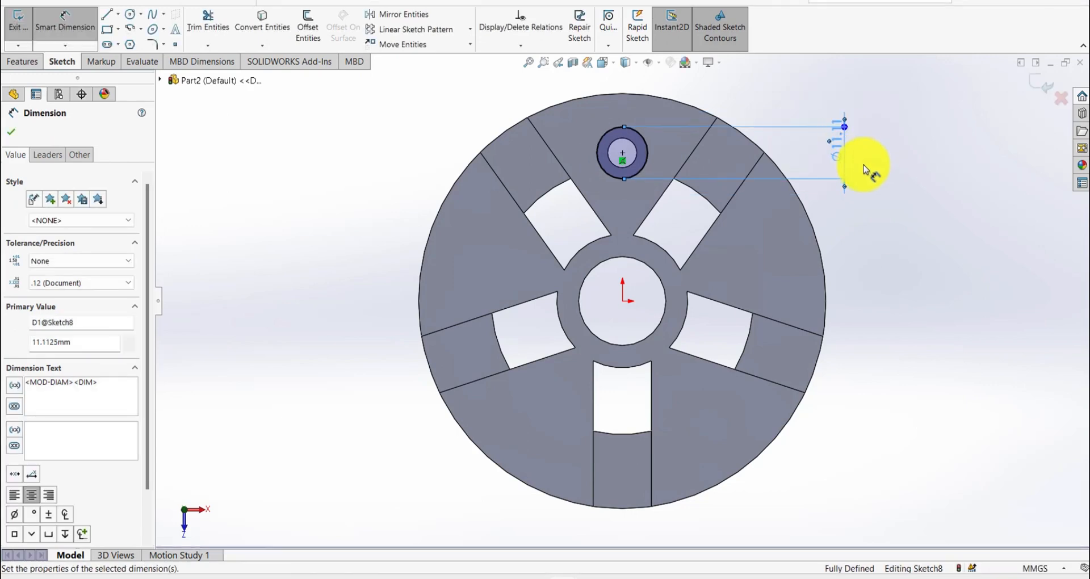
click(866, 169)
key(s)
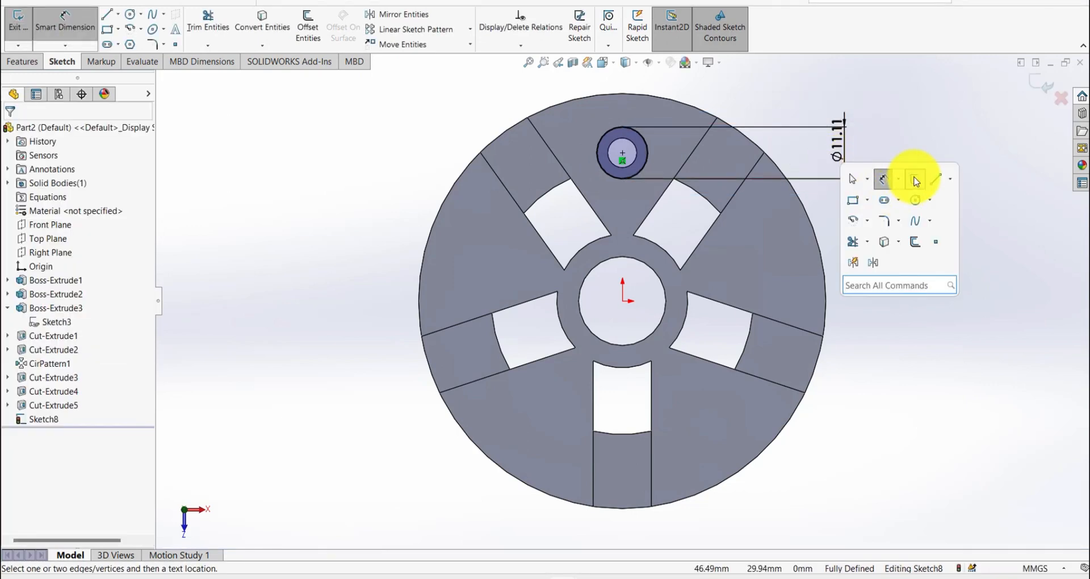
click(916, 181)
- Cut-extrude the concentric 11.1125 mm circle to a blind depth of 7.62 mm to form the counterbore
key(s)
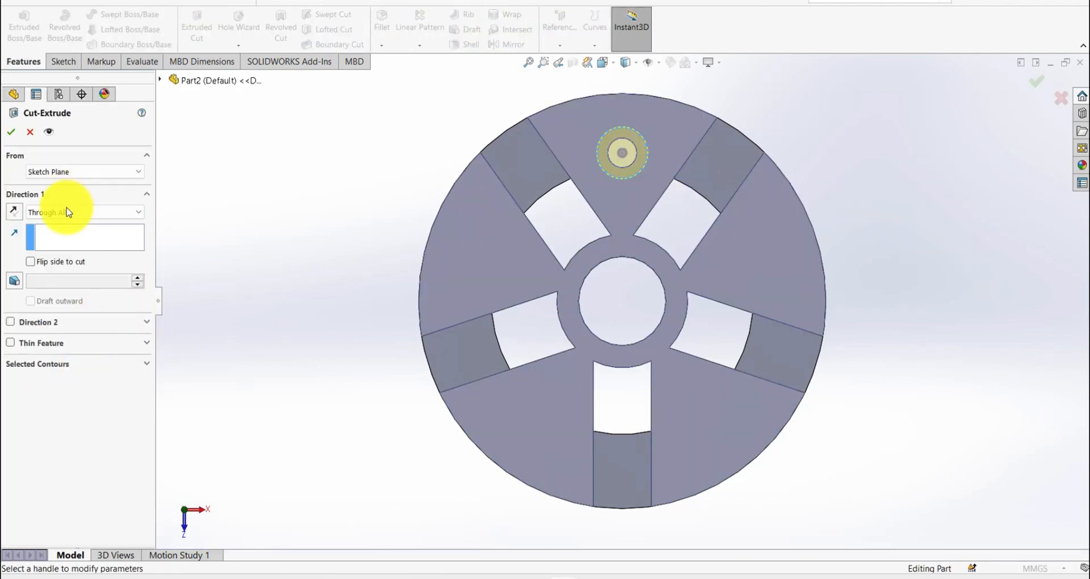
click(67, 211)
click(53, 219)
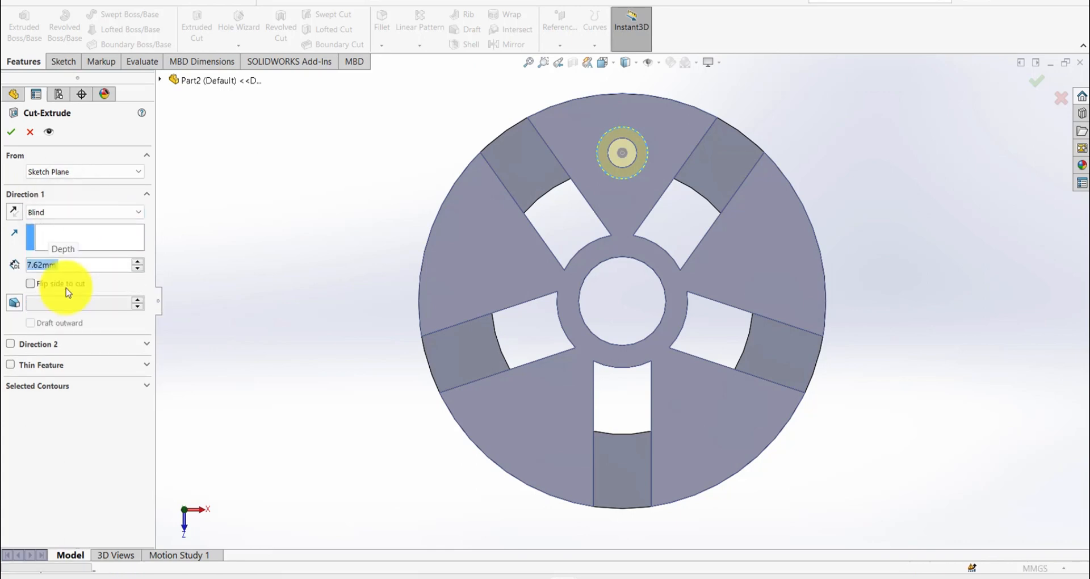
key(Return)
- Circular-pattern the counterbored hole about the disc's outer cylindrical face with 5 equally spaced instances over 360 degrees
middle_drag(358, 381, 352, 255)
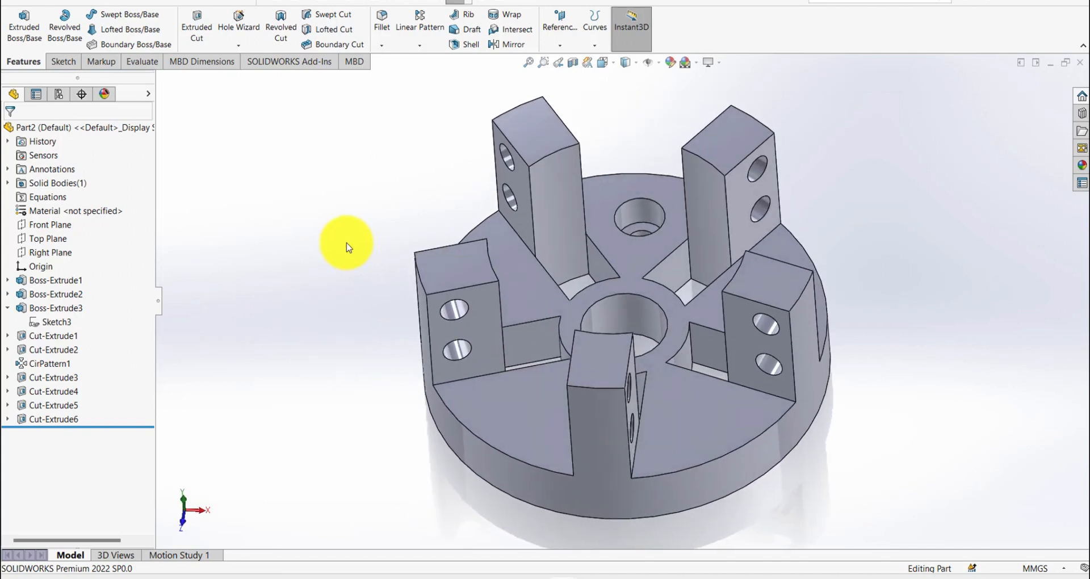
right_click(348, 247)
click(261, 163)
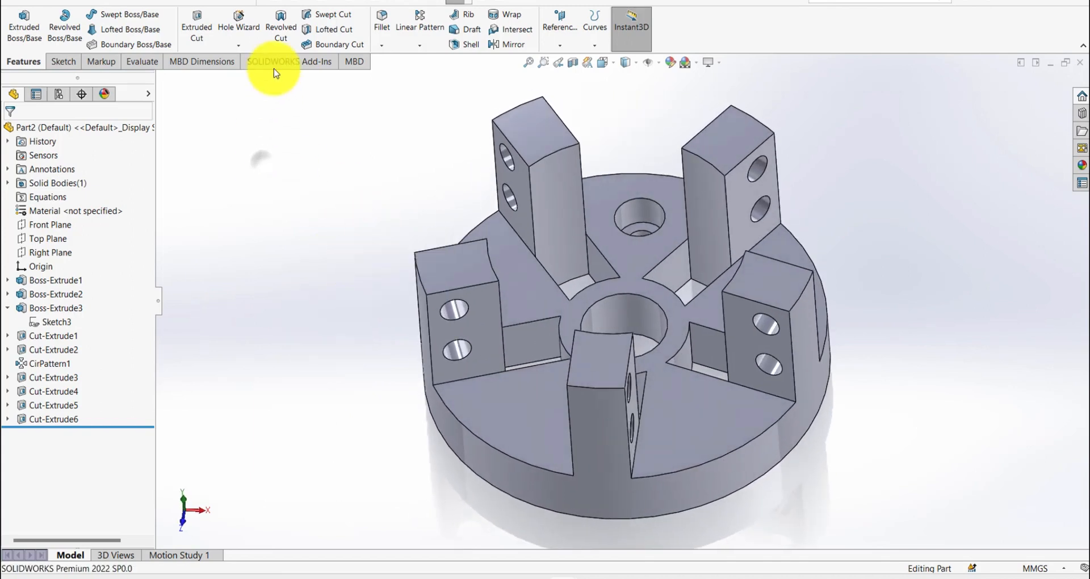
click(407, 44)
click(425, 71)
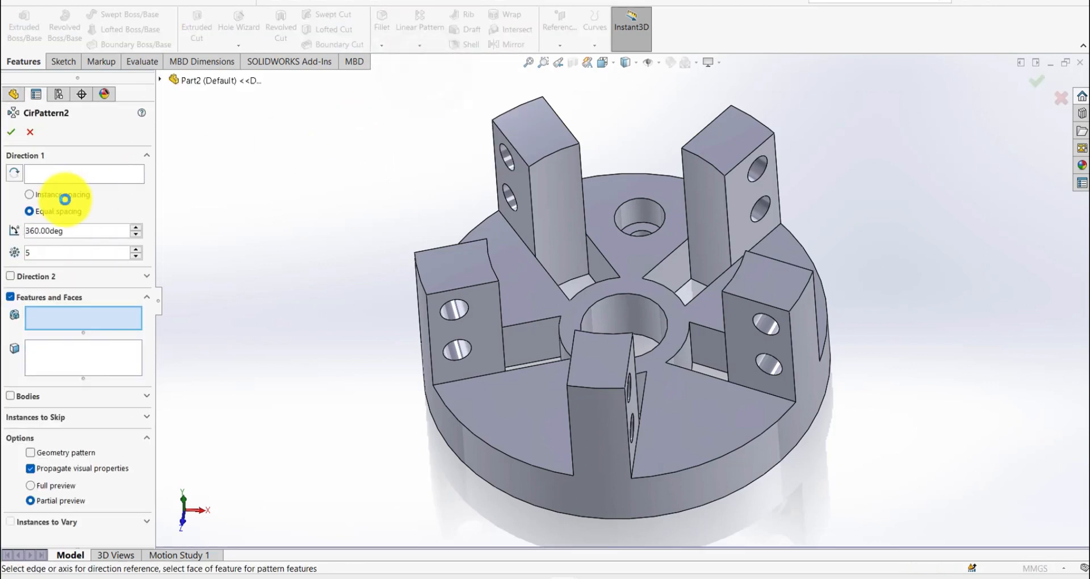
click(85, 173)
click(462, 443)
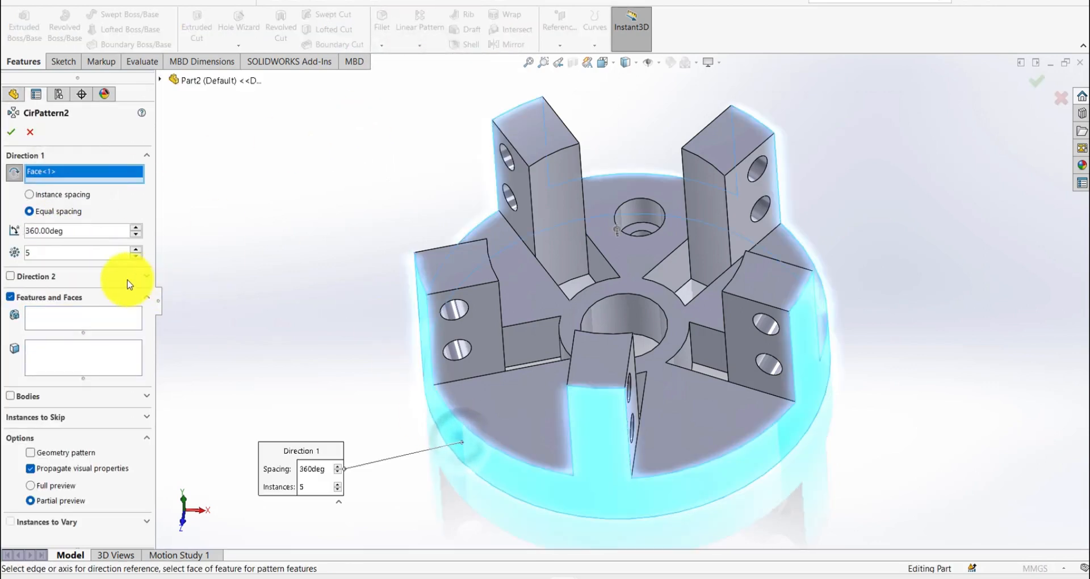
click(54, 318)
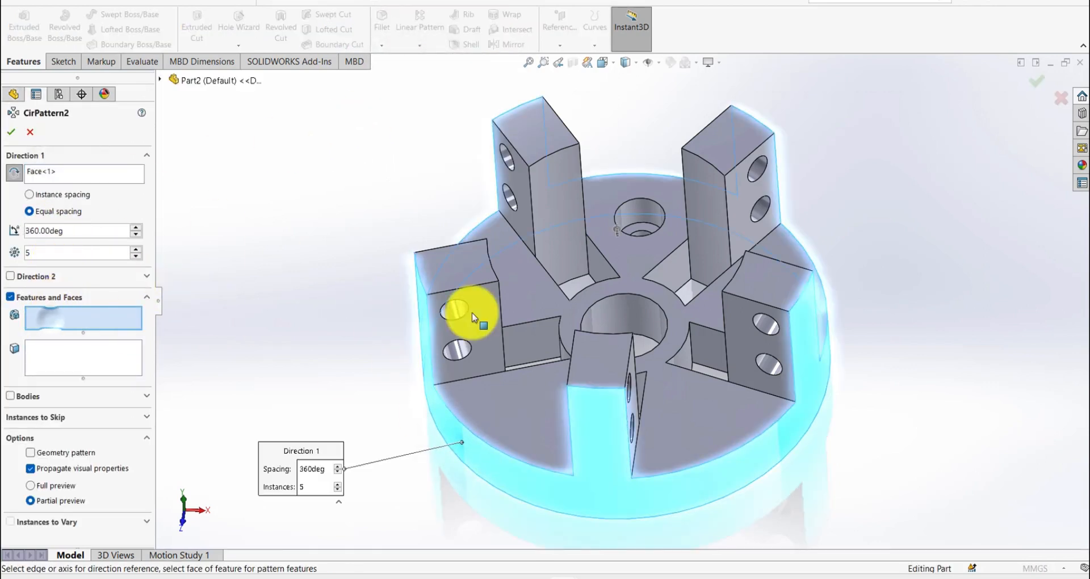
click(638, 232)
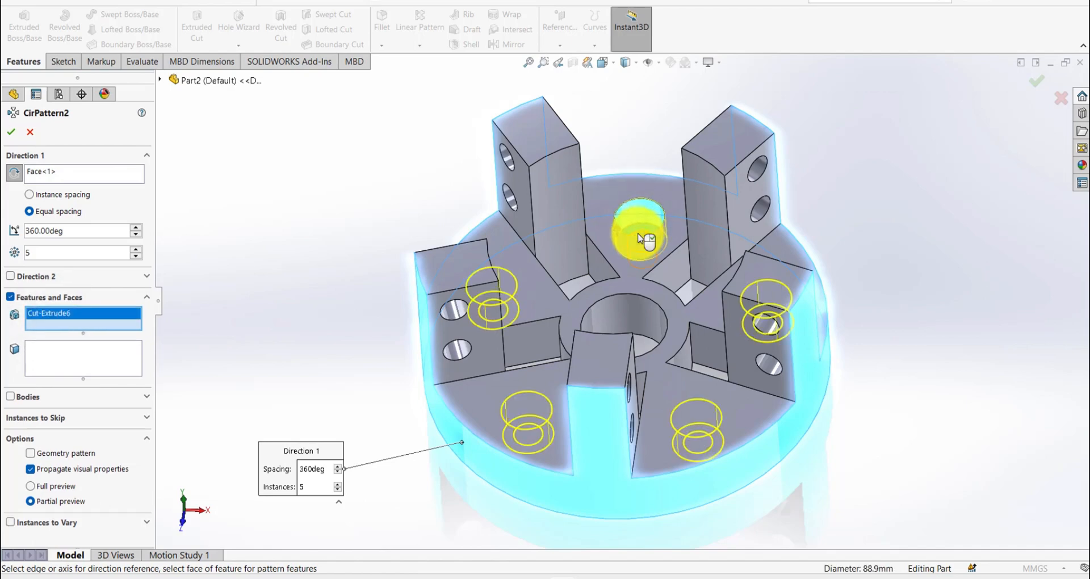
click(640, 239)
key(Return)
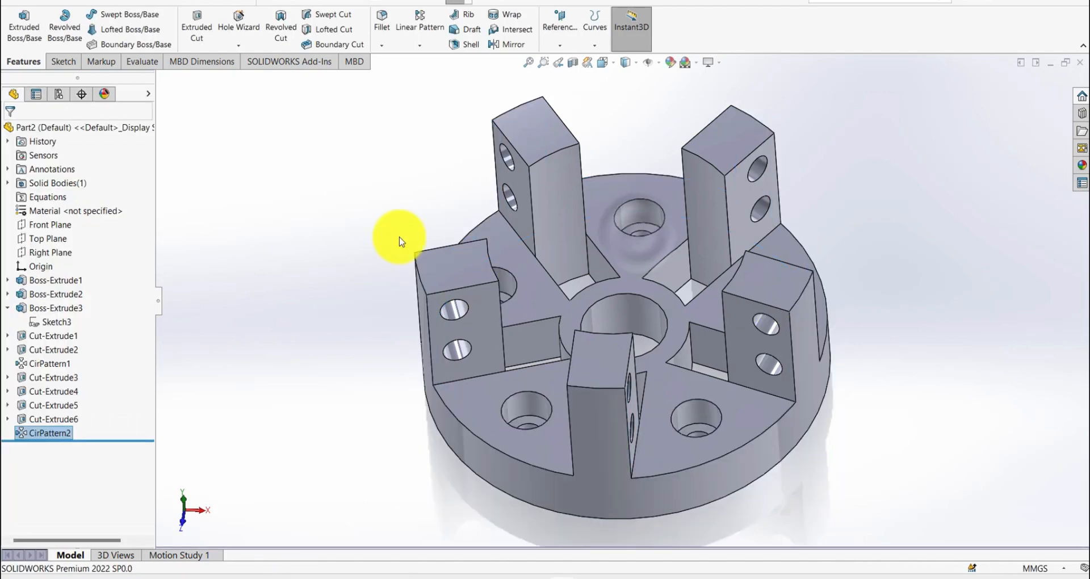
- Fillet the outer top edges of all five ribs with a symmetric 7.112 mm radius
key(s)
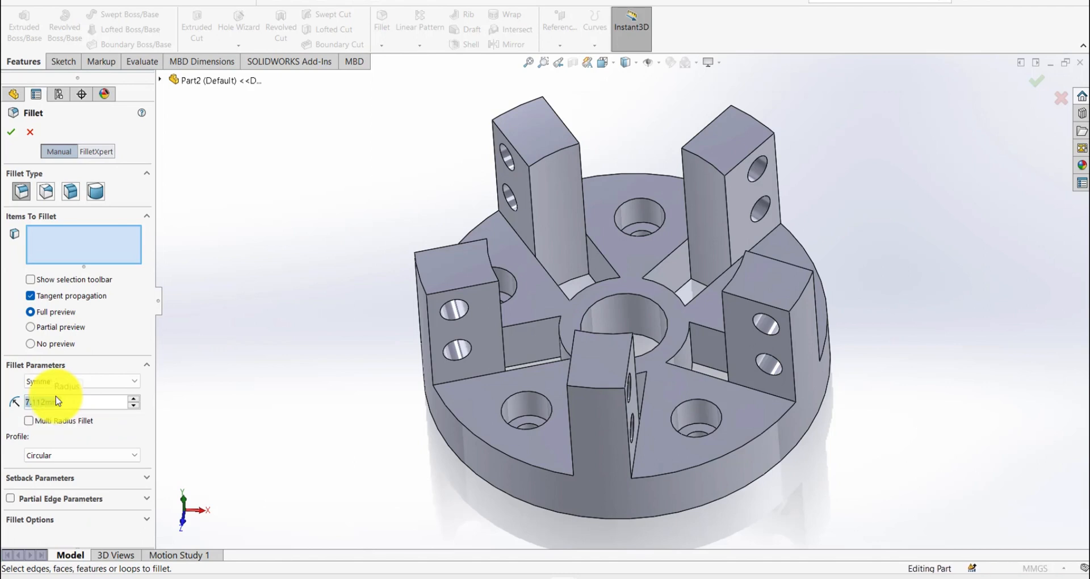
click(423, 285)
click(517, 112)
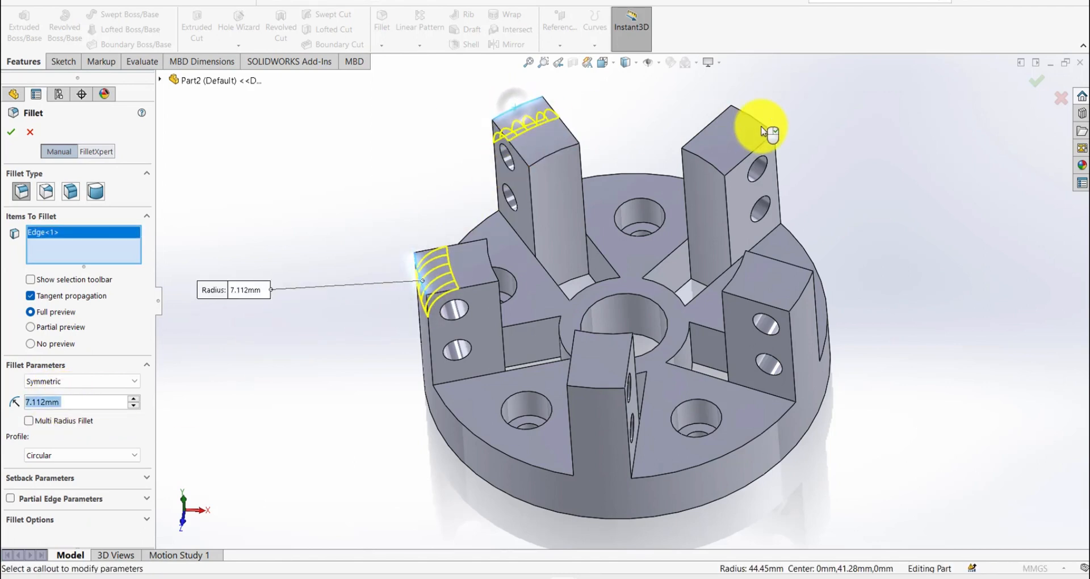
click(752, 120)
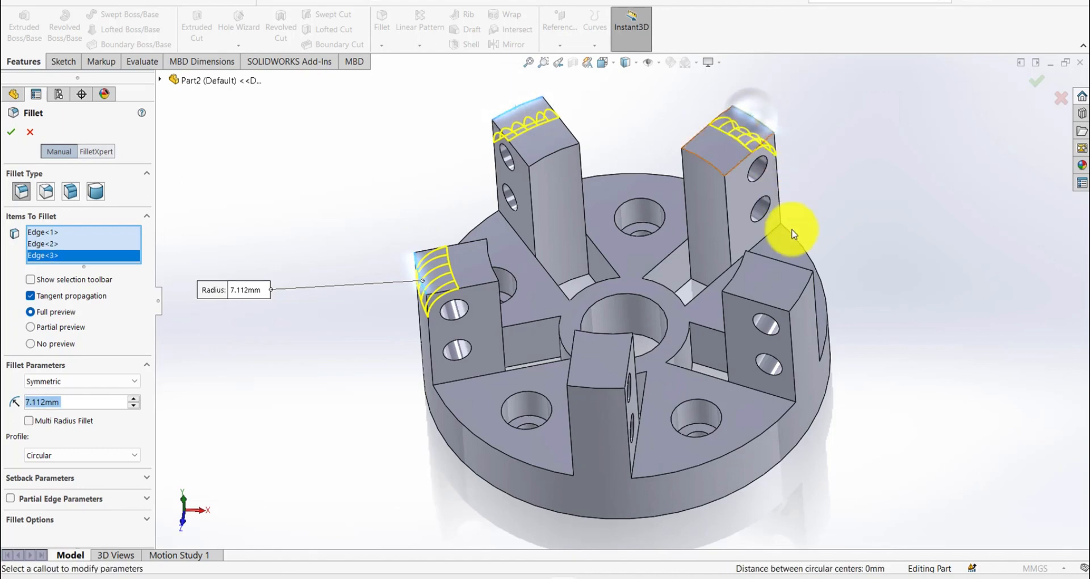
click(803, 299)
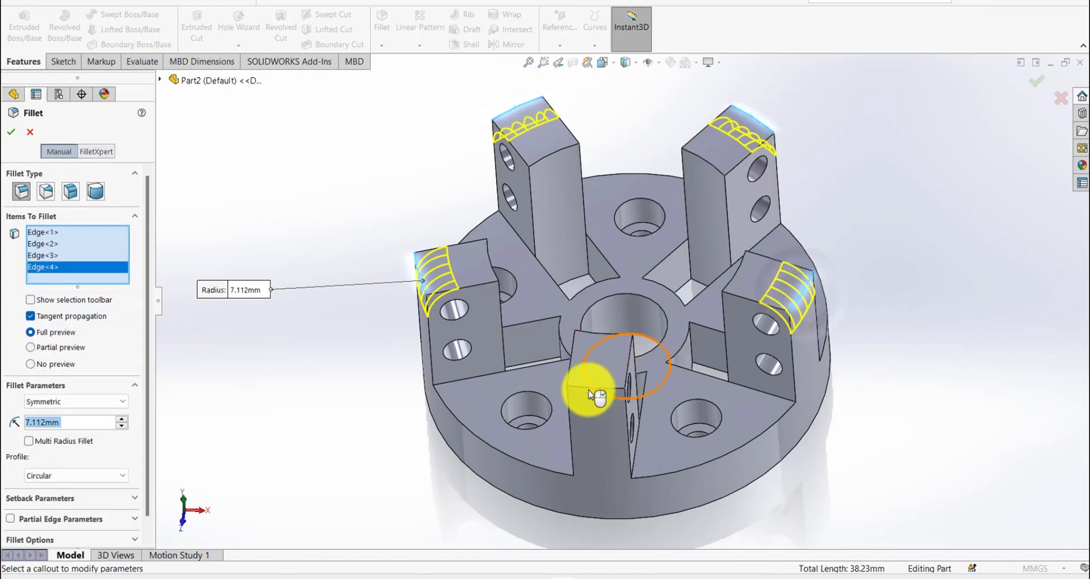
right_click(593, 394)
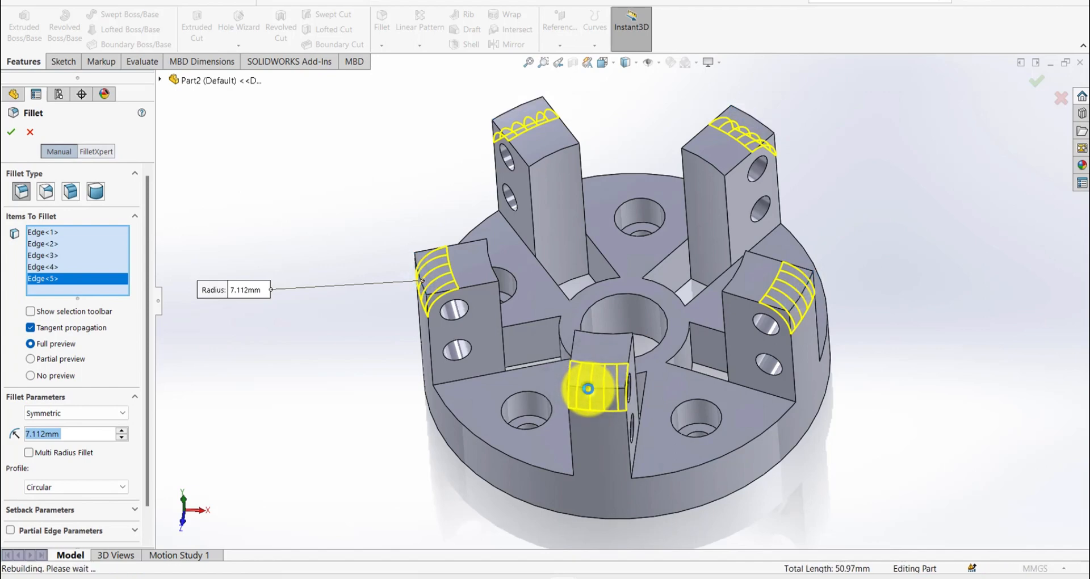
click(304, 335)
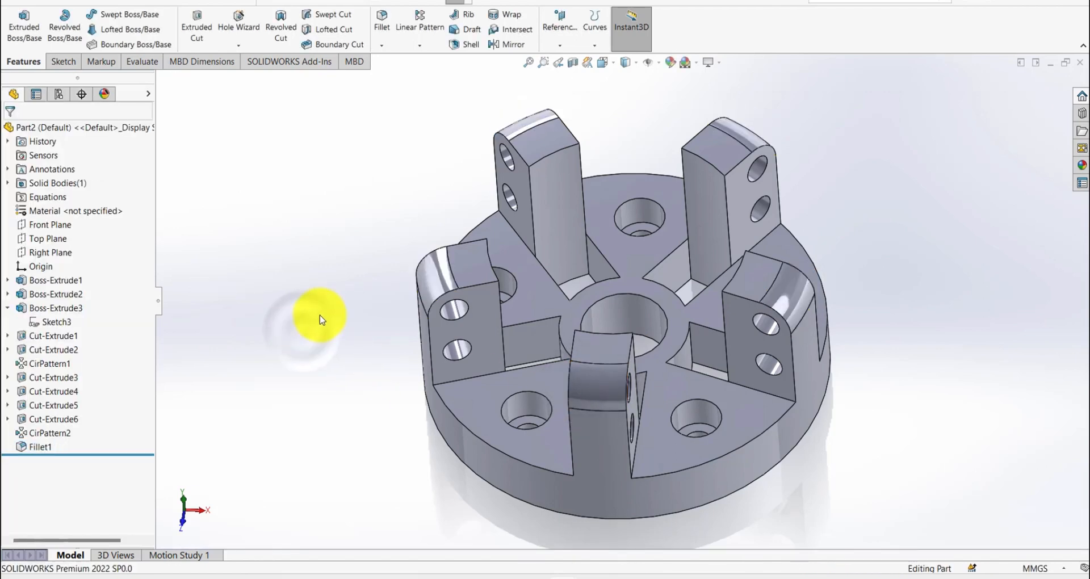
- Set up an asymmetric distance-distance chamfer with distance 1 of 8.382 mm and distance 2 of 4.7625 mm
key(s)
click(463, 255)
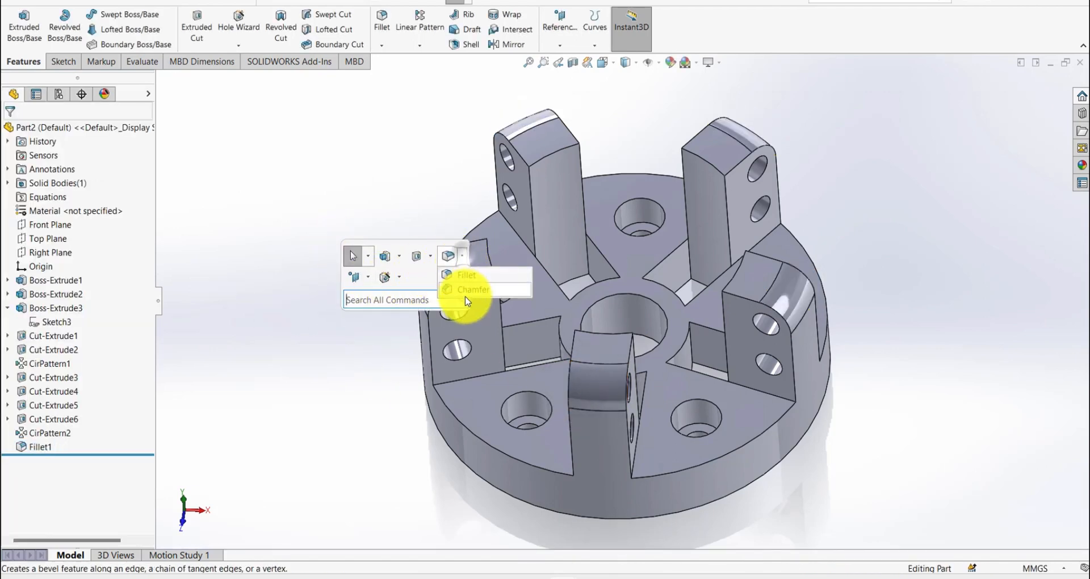
click(469, 291)
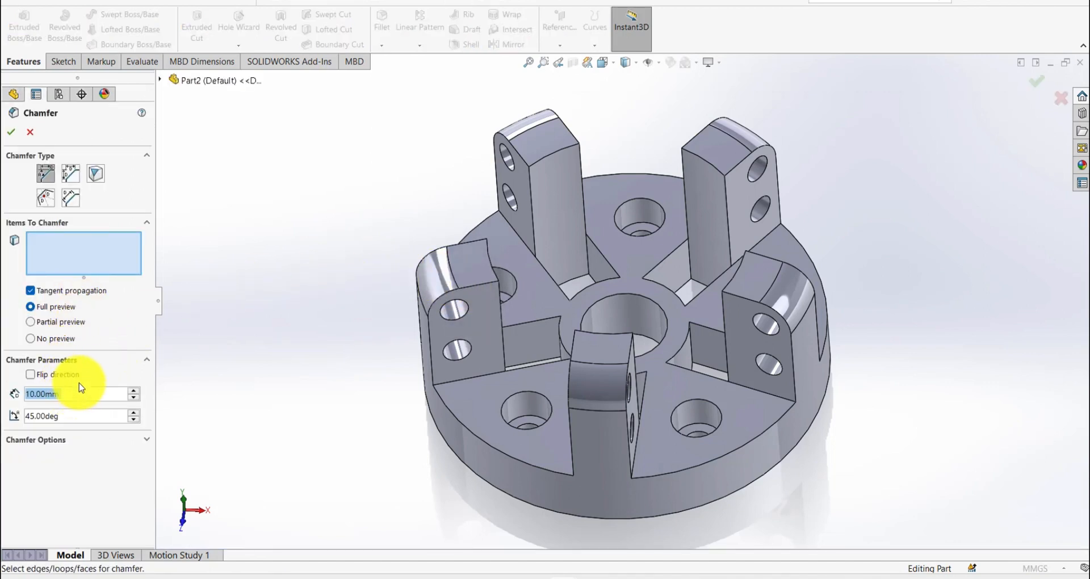
click(73, 175)
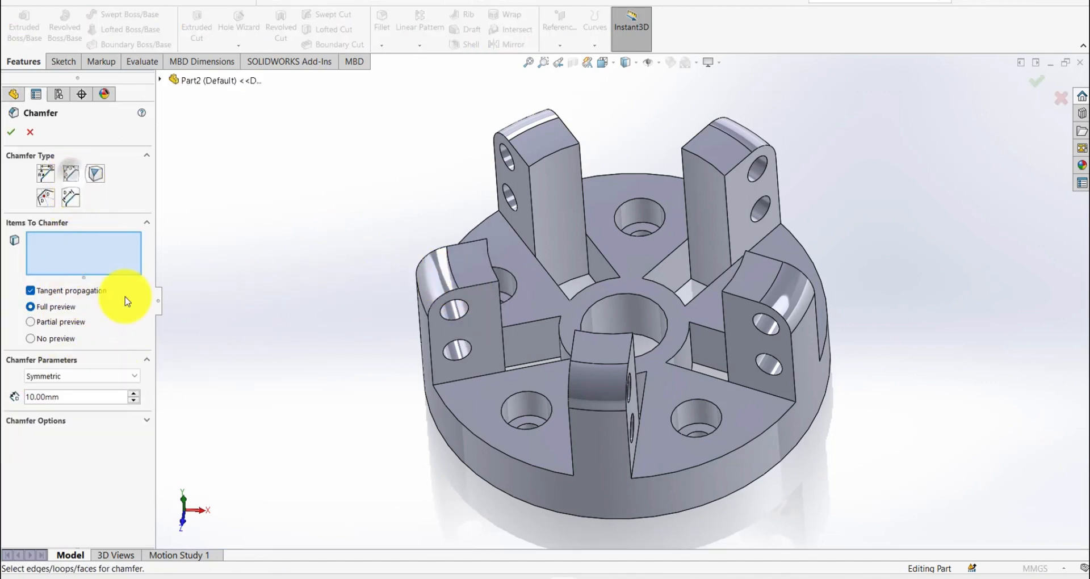
click(108, 376)
click(72, 399)
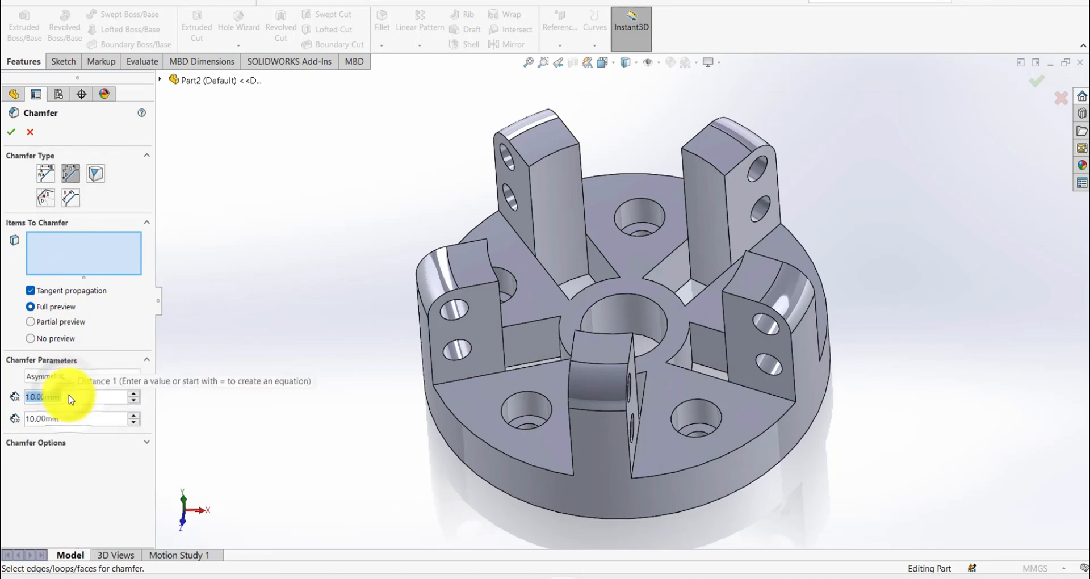
text(8.382)
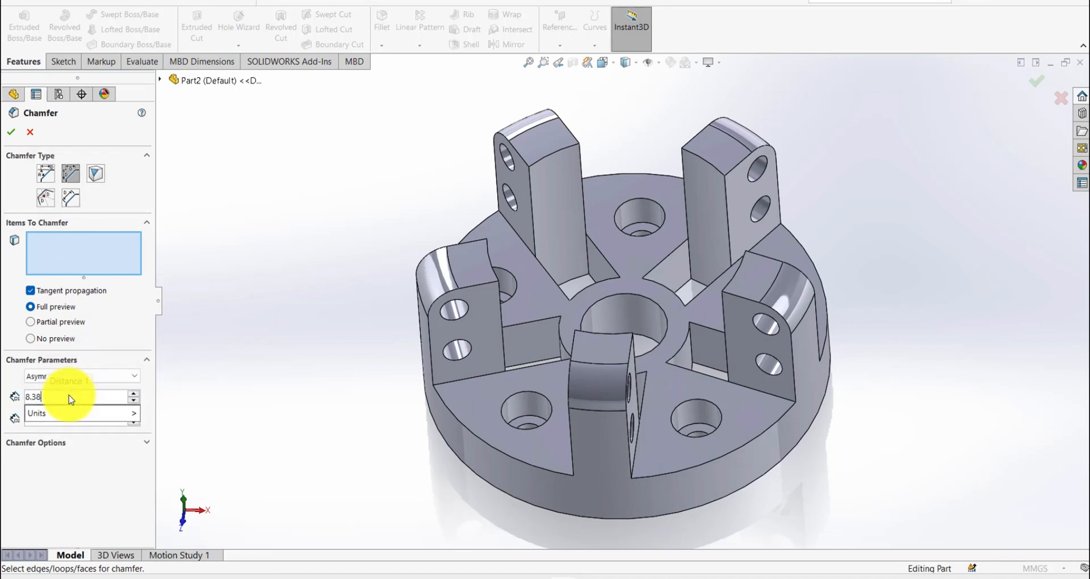
key(Return)
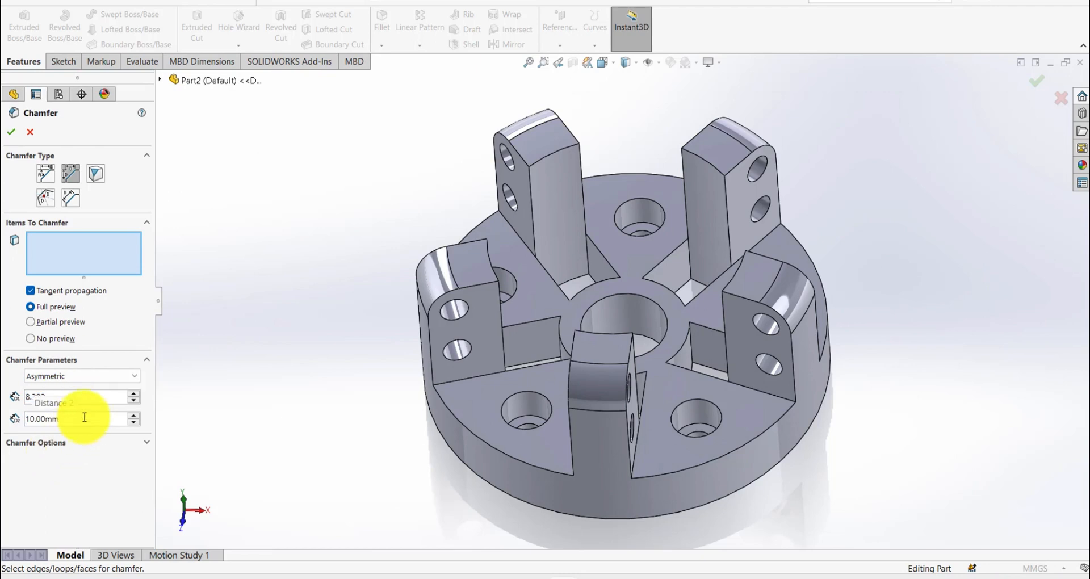
click(83, 419)
text(4.7625mm)
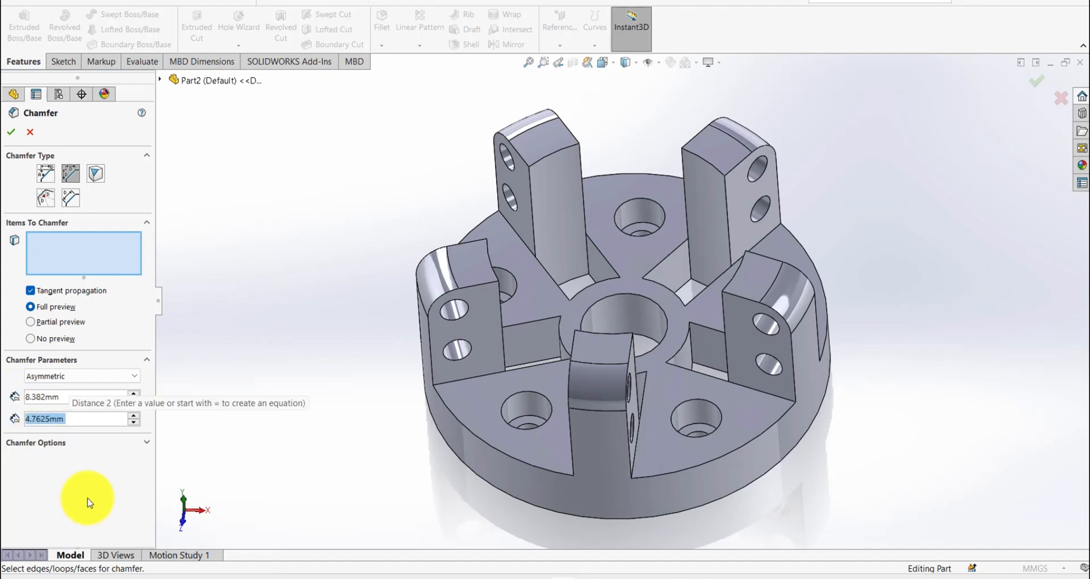
- Apply the asymmetric chamfer to the inner top edges of all five ribs
click(491, 252)
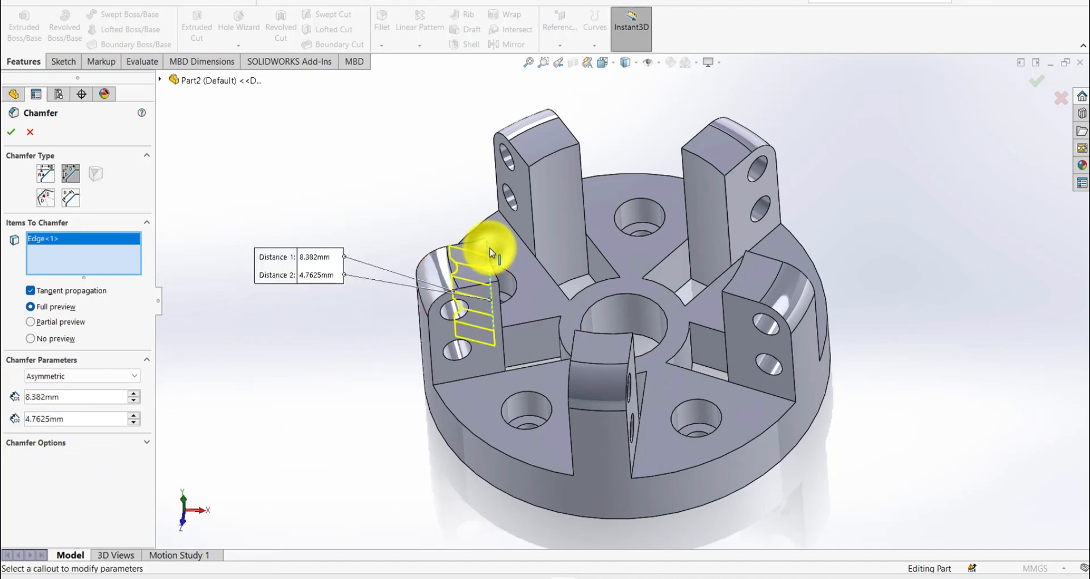
click(488, 250)
middle_drag(488, 250, 493, 214)
click(471, 257)
middle_drag(573, 151, 551, 173)
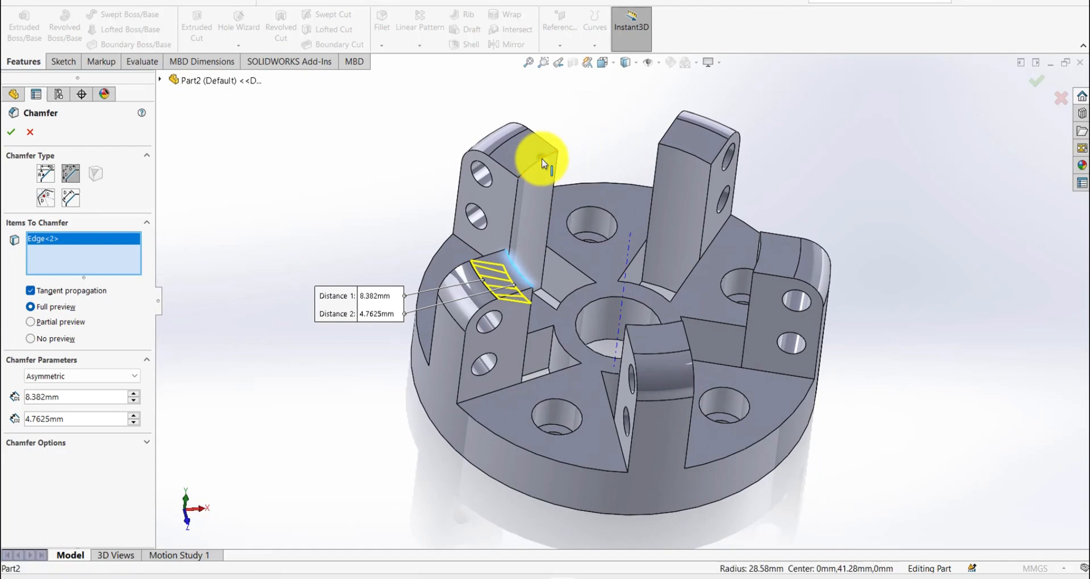
click(542, 159)
click(698, 160)
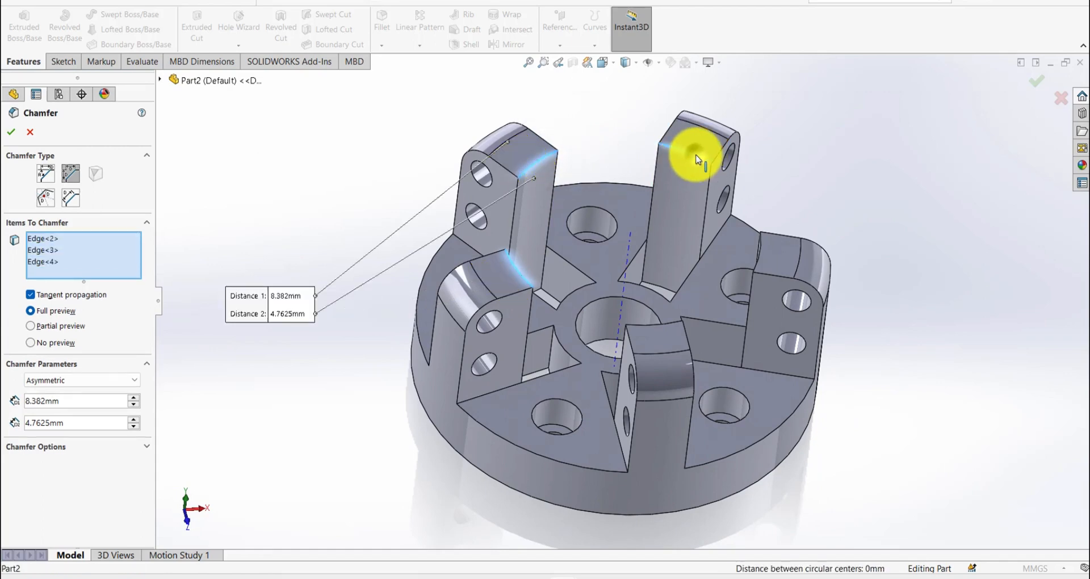
click(763, 253)
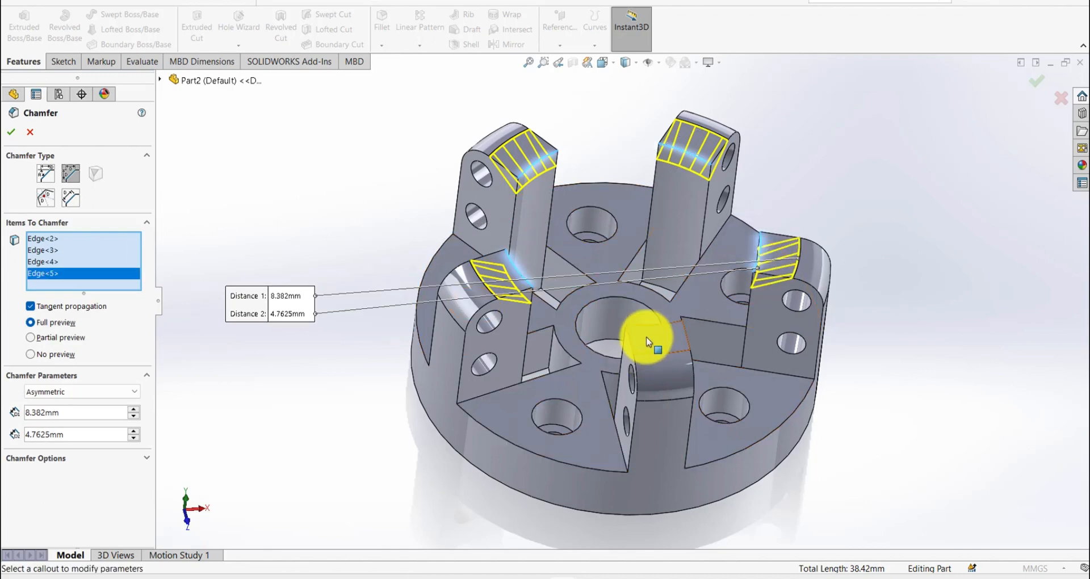
click(656, 330)
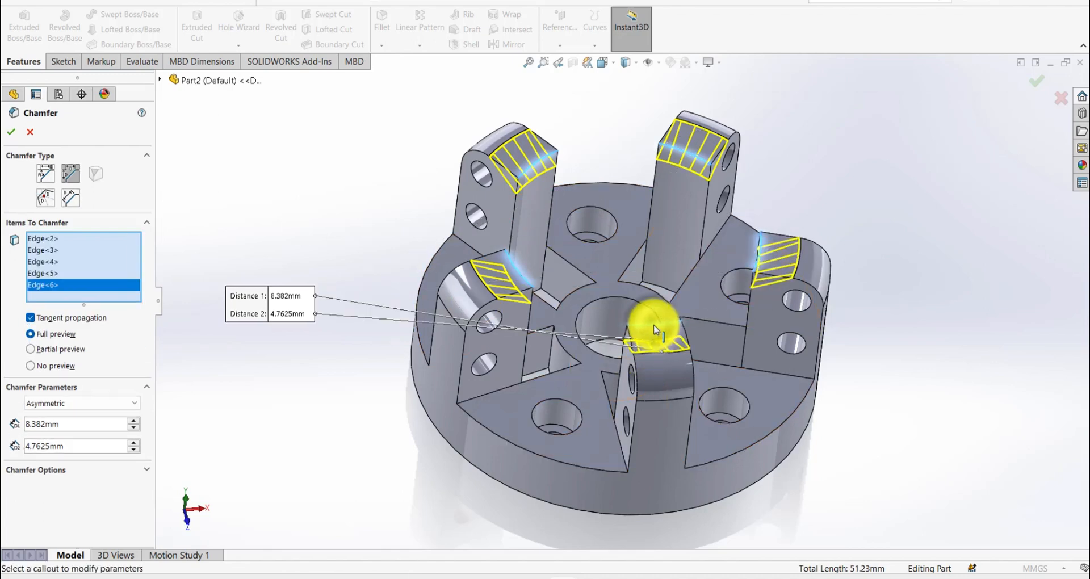
click(12, 134)
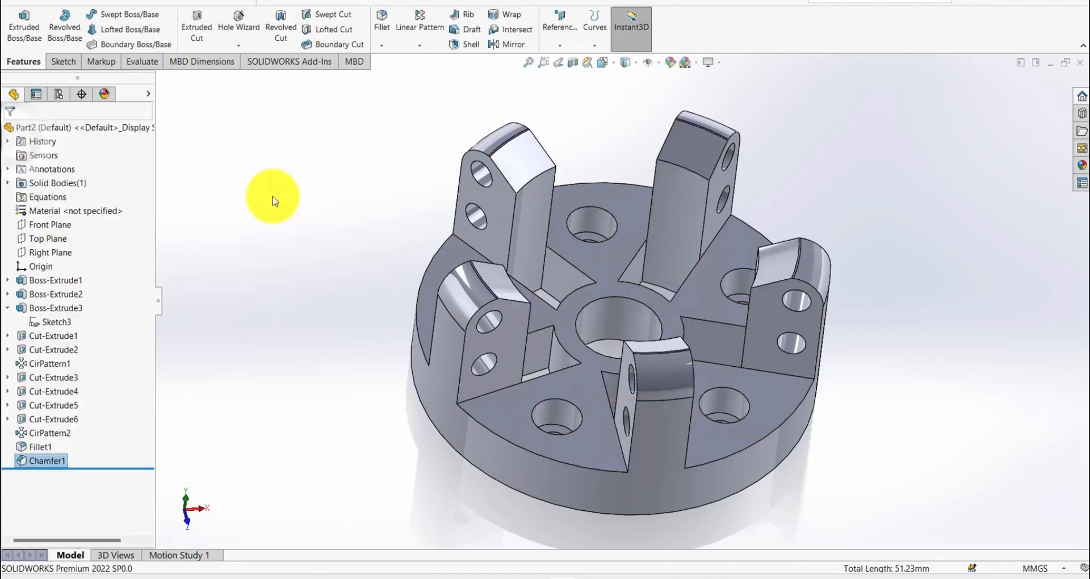
- Start a symmetric 1.27 mm radius fillet and select the lower chamfer edges of all five ribs plus one upper chamfer edge
key(s)
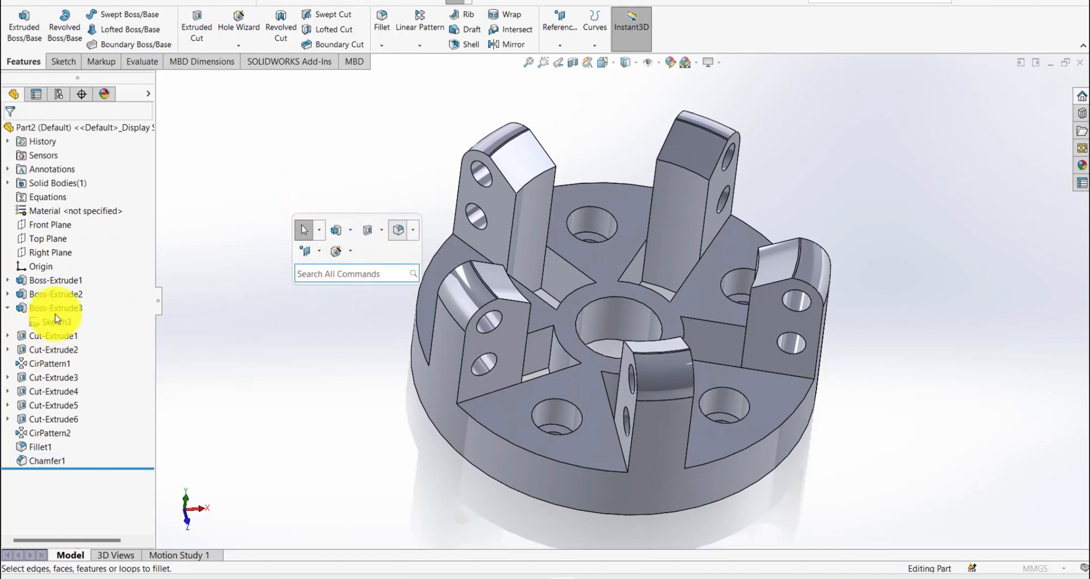
text(1.27)
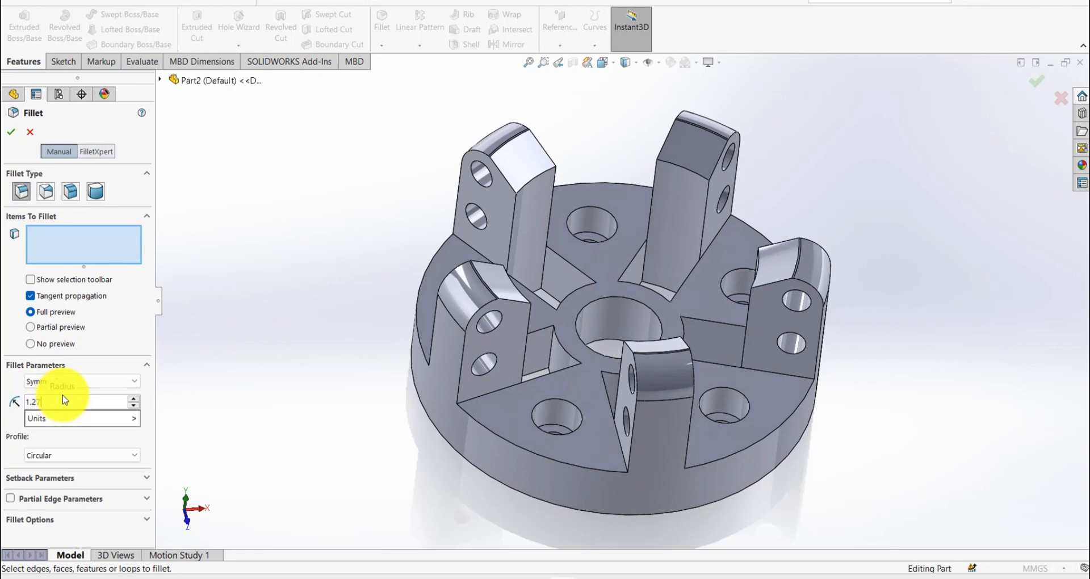
key(Return)
click(241, 369)
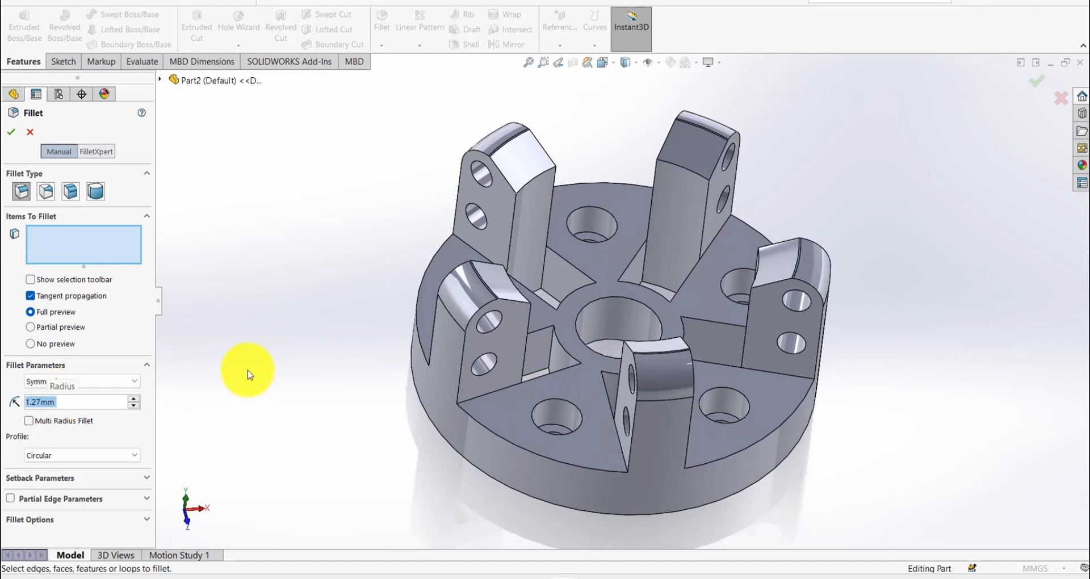
scroll(525, 138, down, 3)
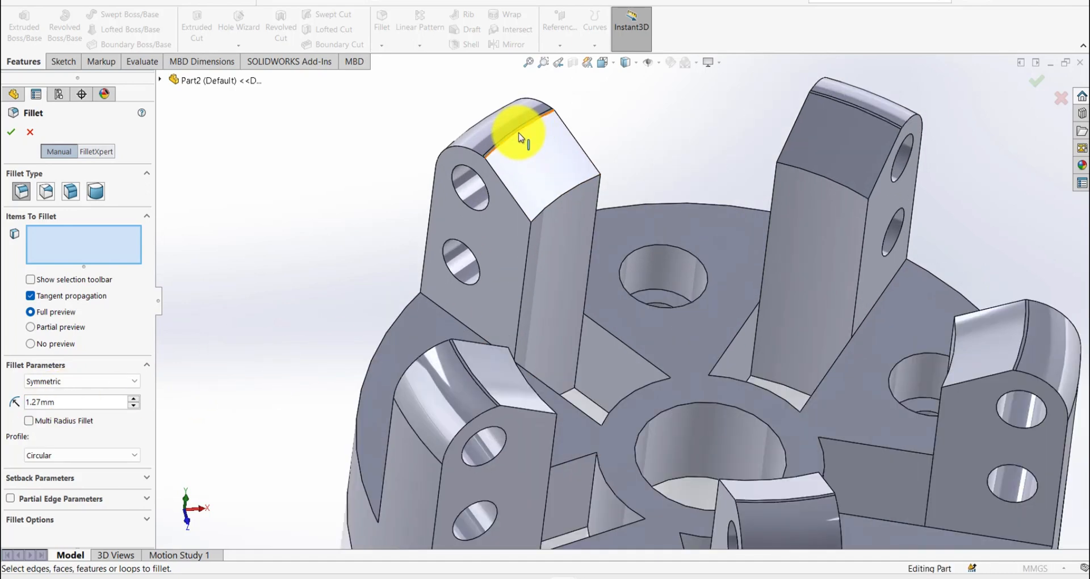
click(519, 138)
click(559, 199)
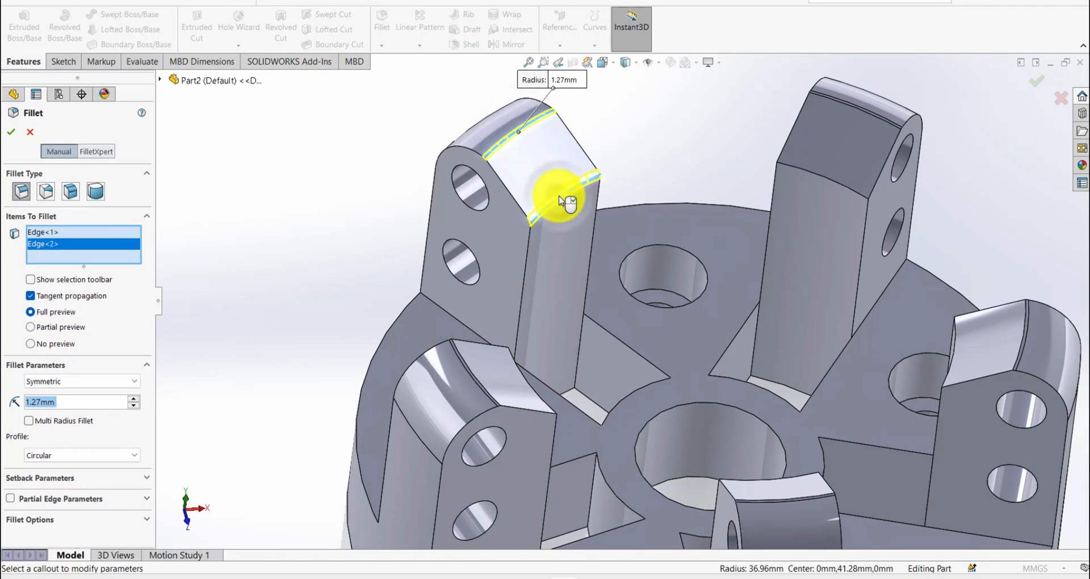
click(843, 190)
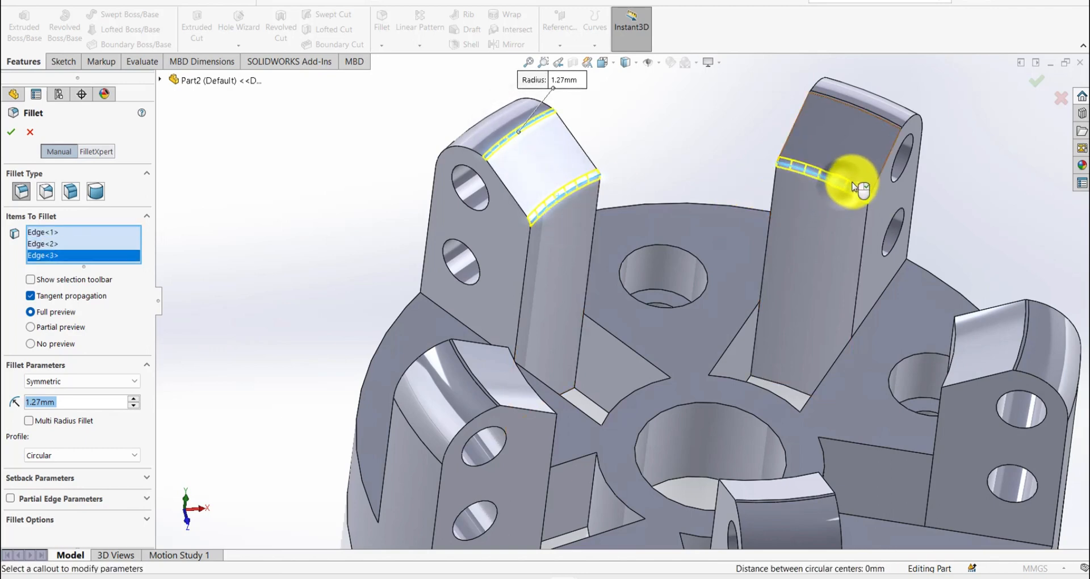
click(958, 346)
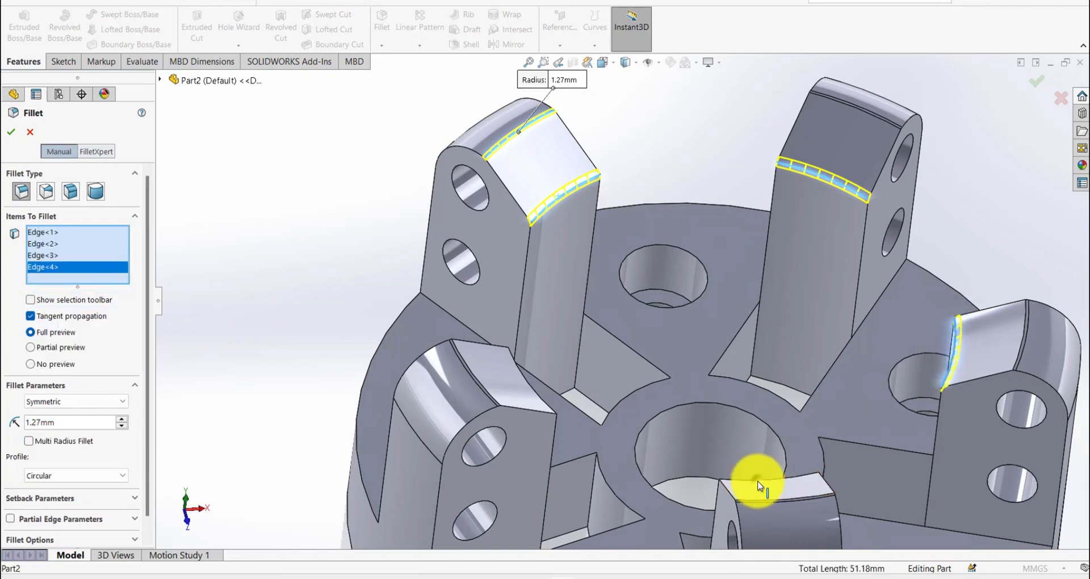
click(759, 486)
click(522, 374)
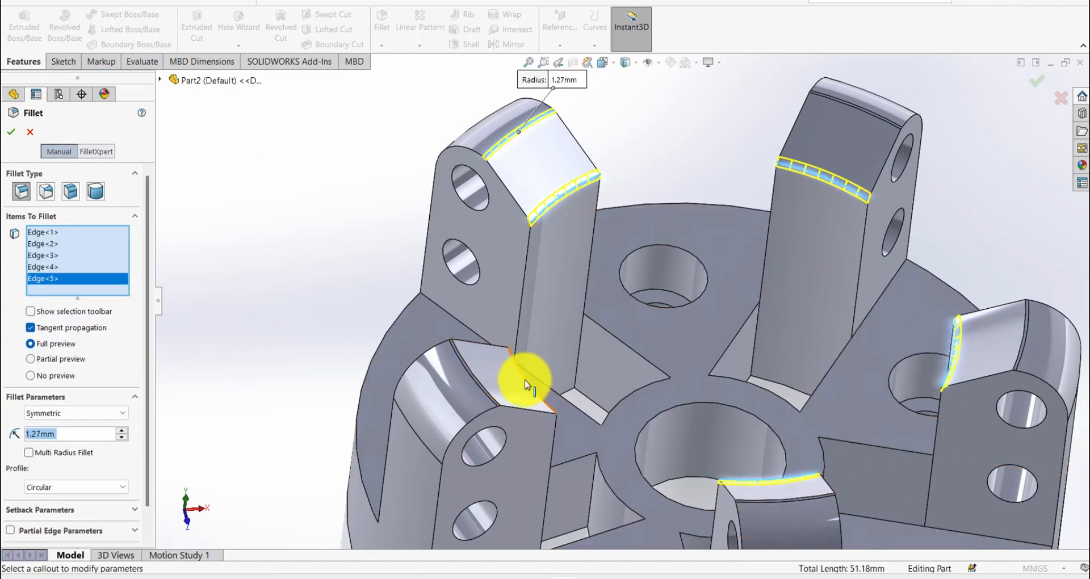
- Add the upper chamfer edges of the remaining four ribs to the 1.27 mm fillet and apply it
click(477, 380)
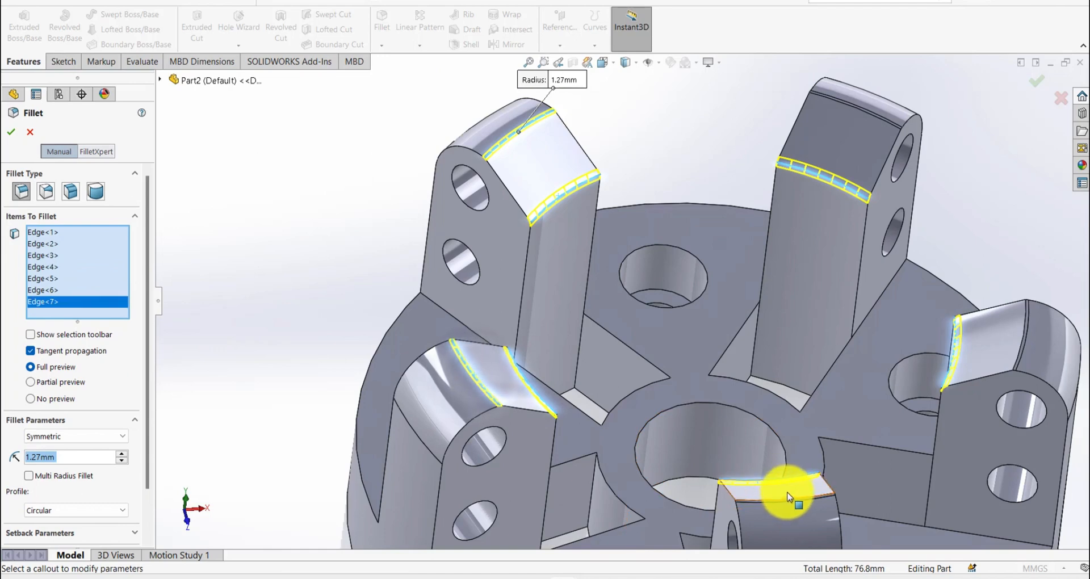
click(796, 502)
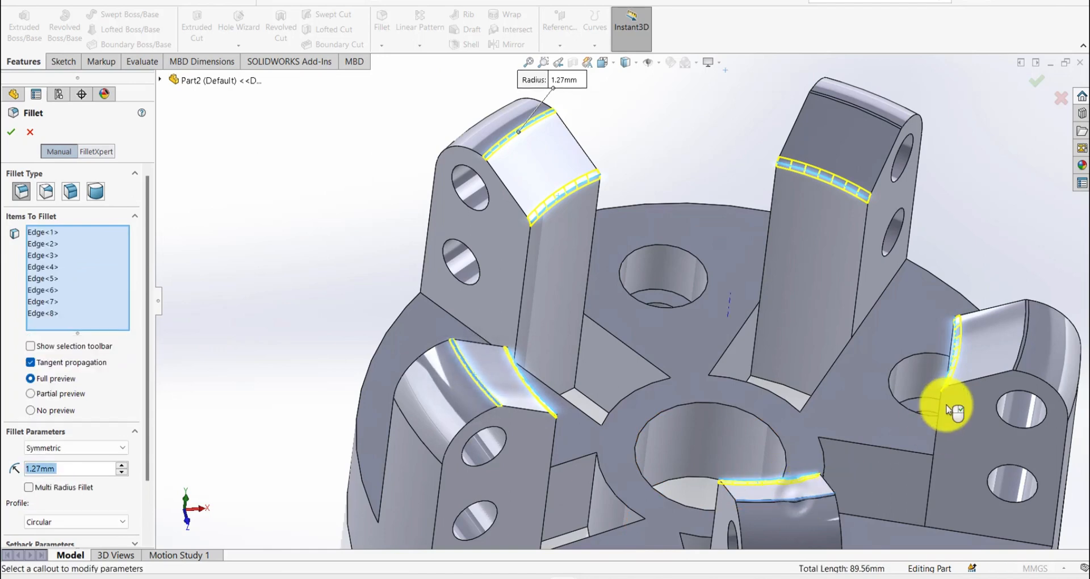
click(1027, 336)
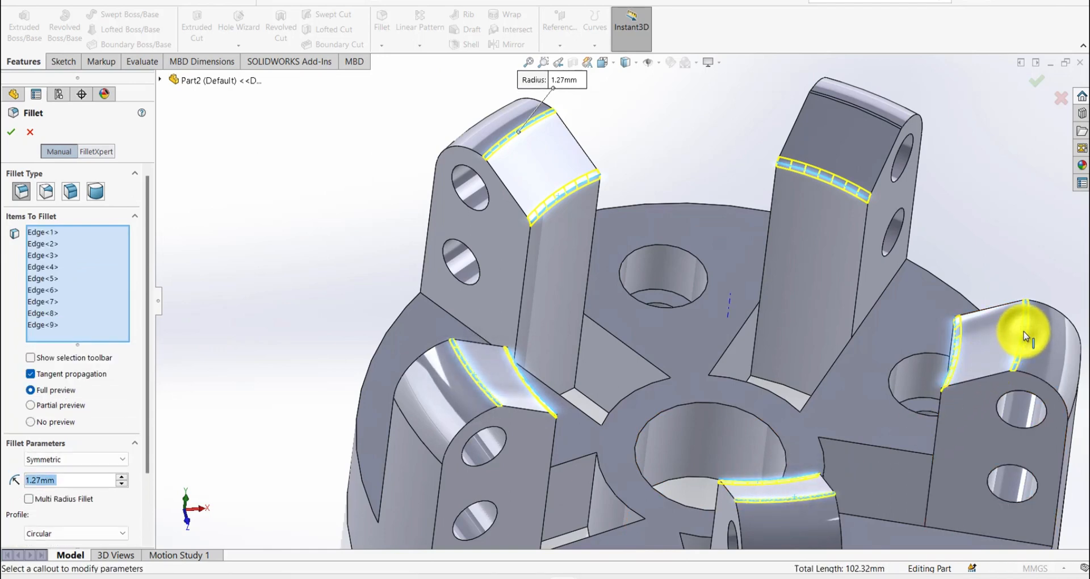
click(878, 121)
key(Return)
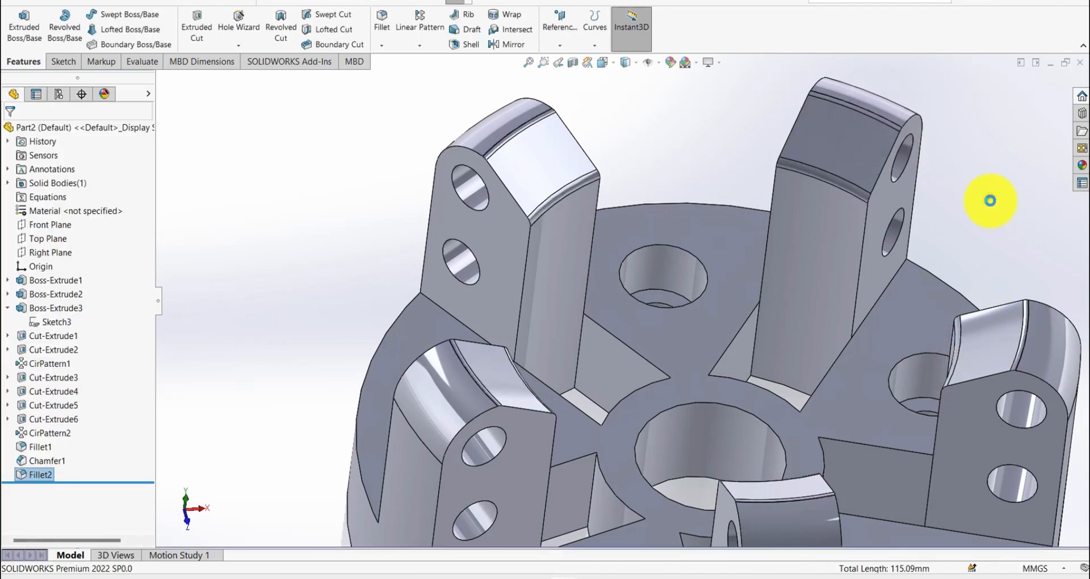
click(990, 200)
- Start a symmetric 0.635 mm fillet and select the side outlines of the front ribs and the disc rim arcs between them
key(f)
key(s)
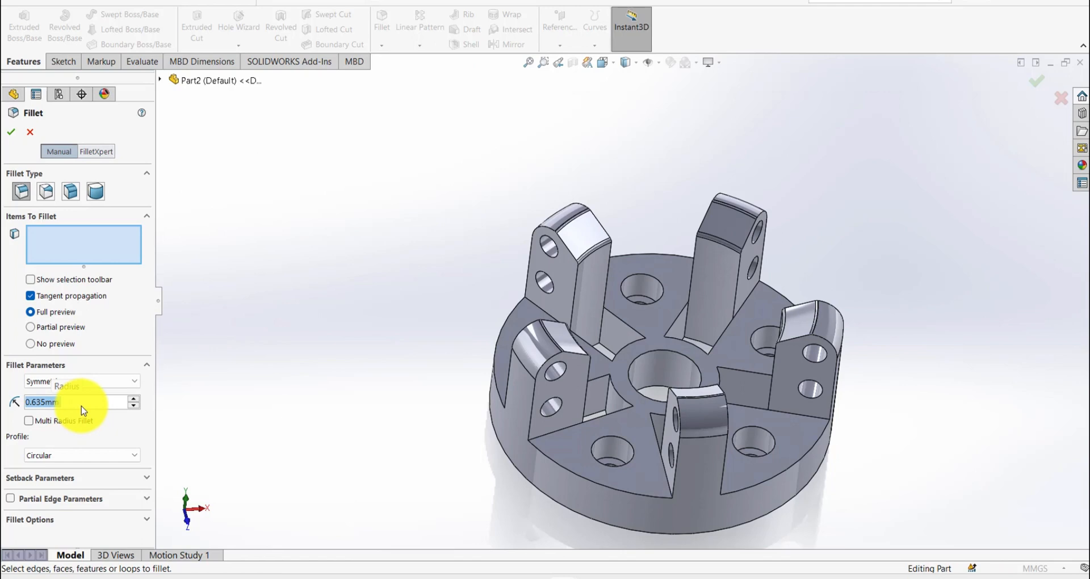
click(543, 373)
click(556, 464)
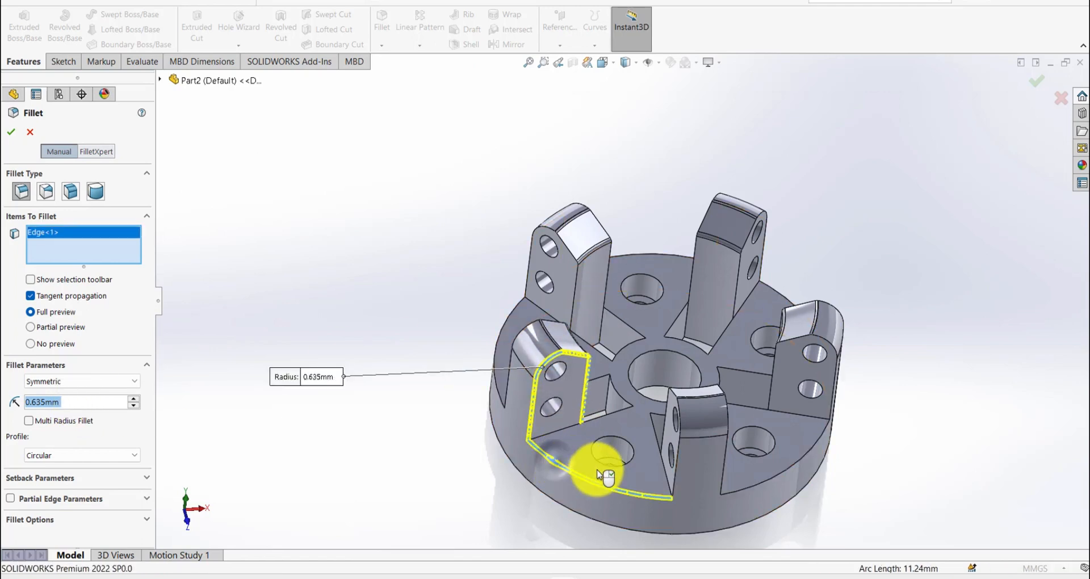
click(681, 447)
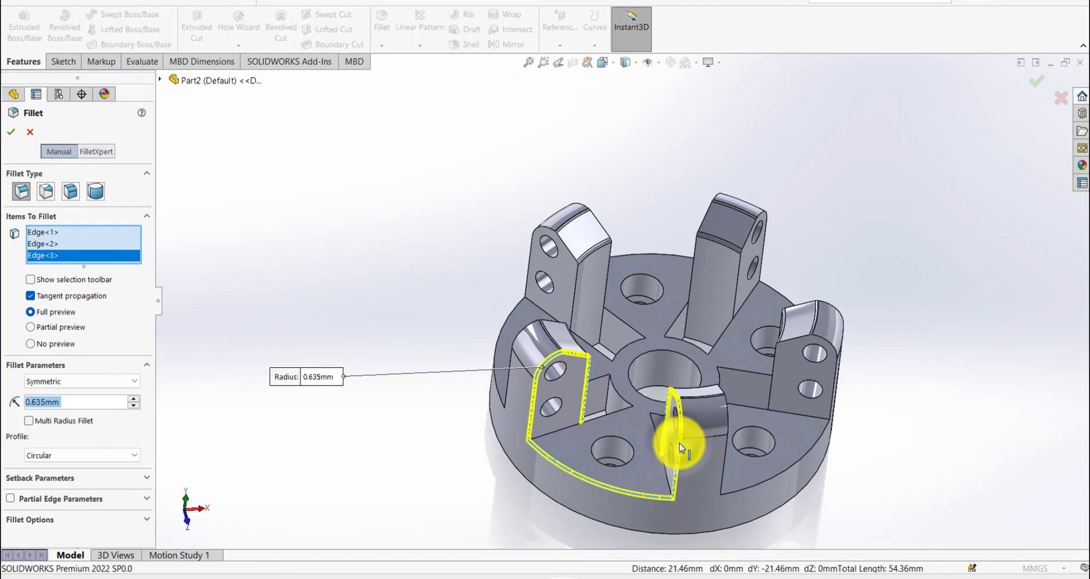
click(724, 467)
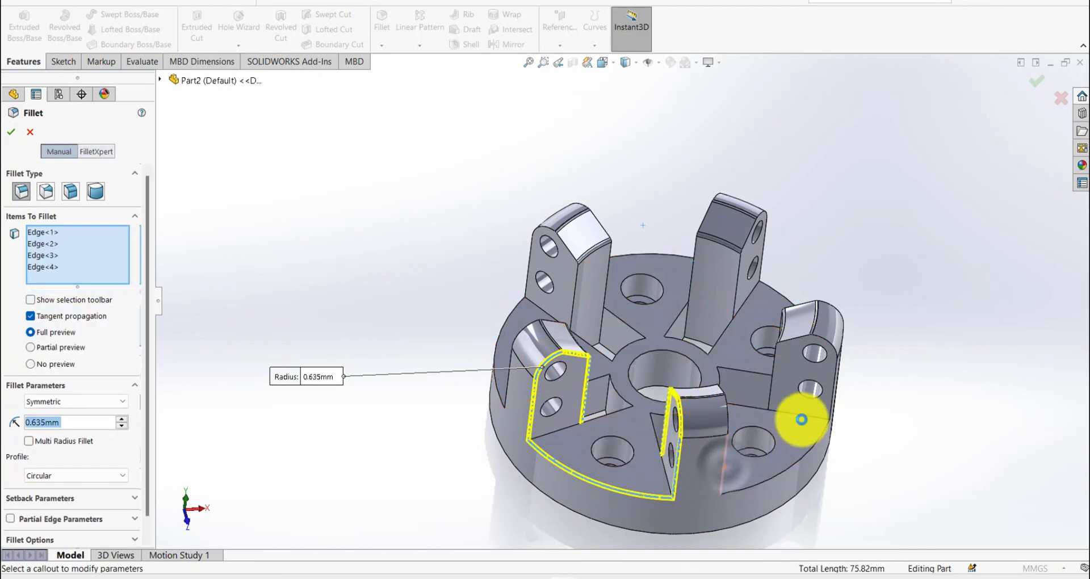
click(773, 399)
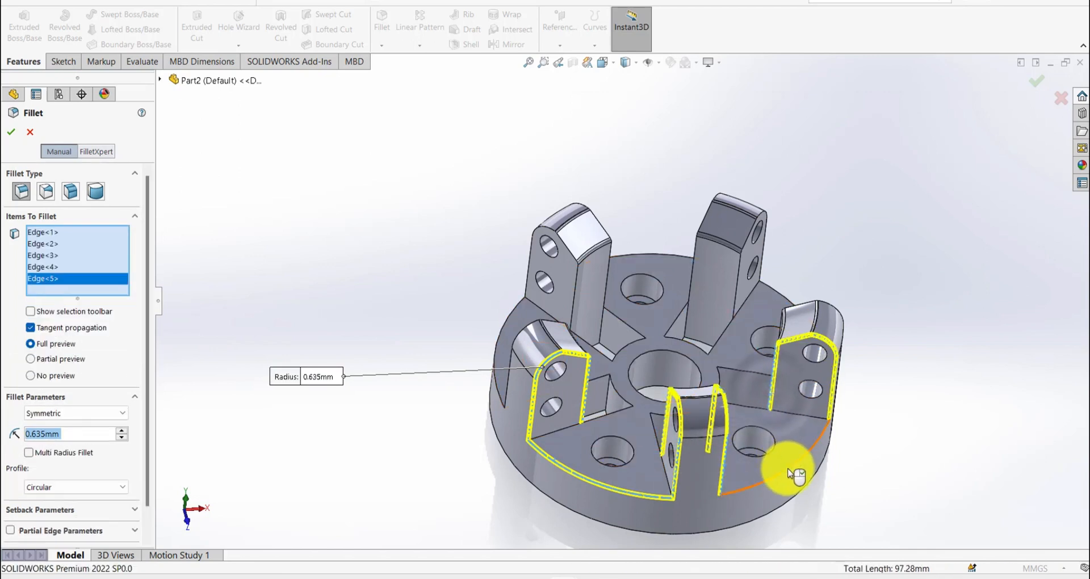
click(789, 472)
- Add the side outlines of the next ribs around the disc and their adjoining rim arcs to the 0.635 mm fillet
middle_drag(795, 365, 594, 467)
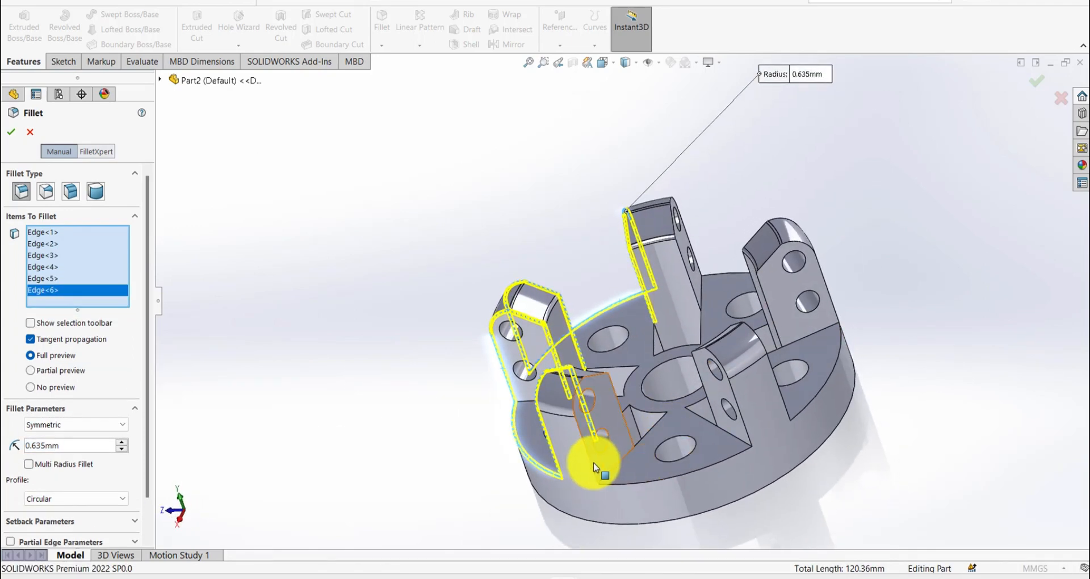
click(593, 467)
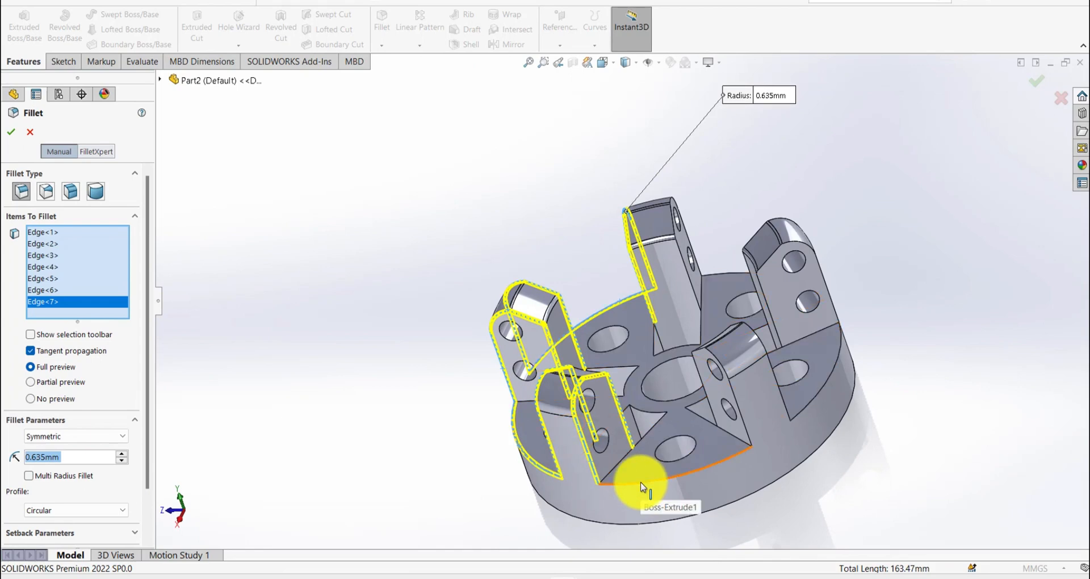
click(735, 458)
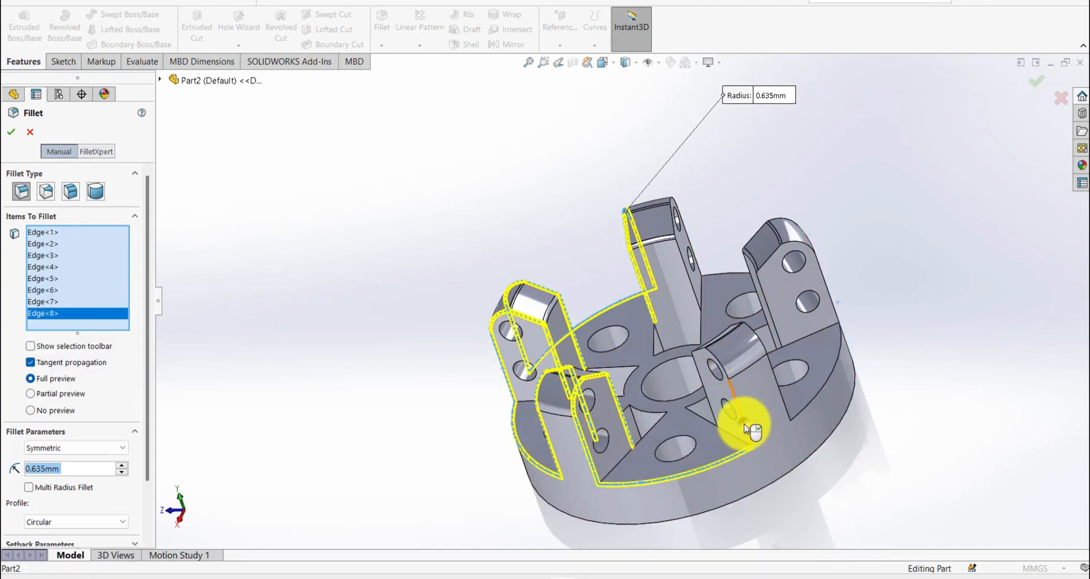
click(780, 396)
click(786, 396)
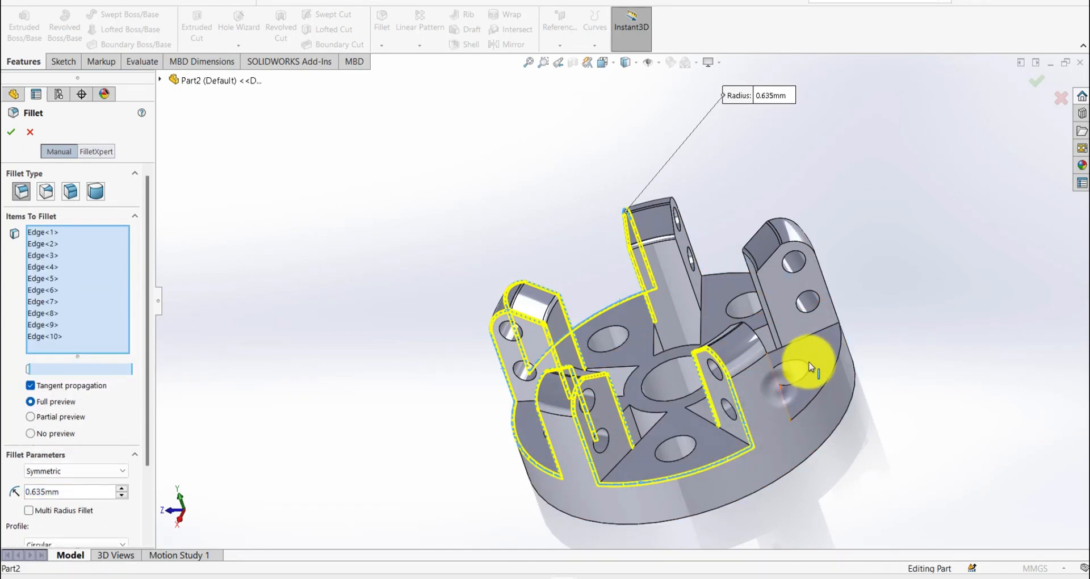
click(813, 331)
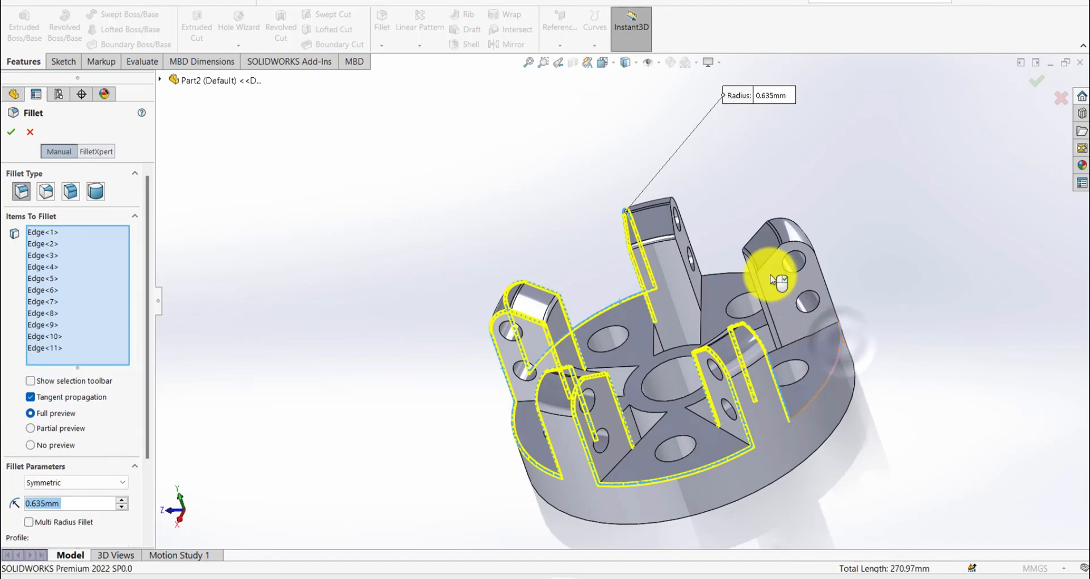
click(778, 264)
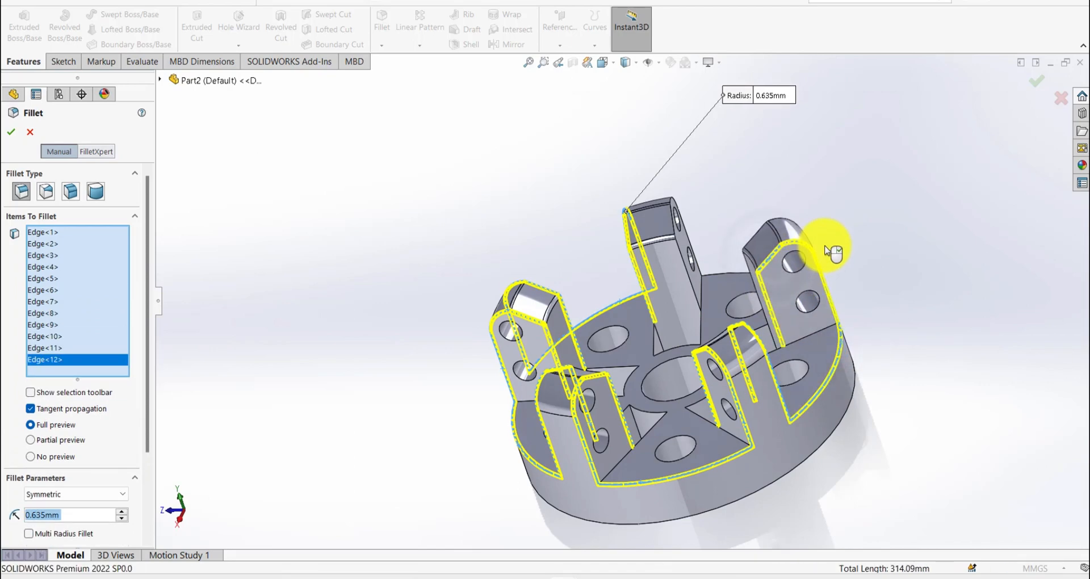
- Select the last unselected rib side outlines and the rim arc between them, and apply the 0.635 mm fillet
middle_drag(827, 248, 699, 432)
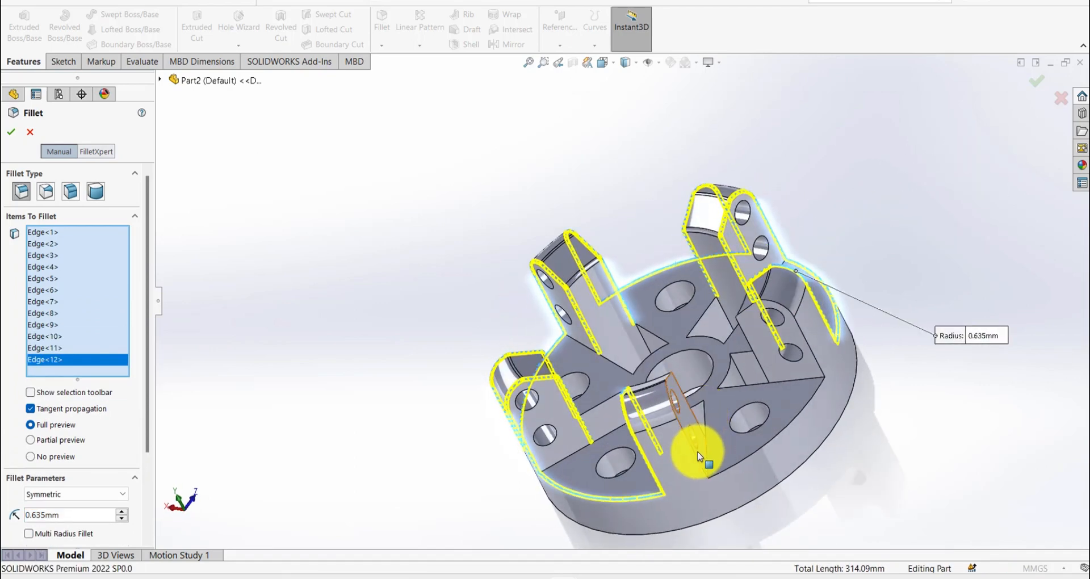
click(697, 456)
click(815, 357)
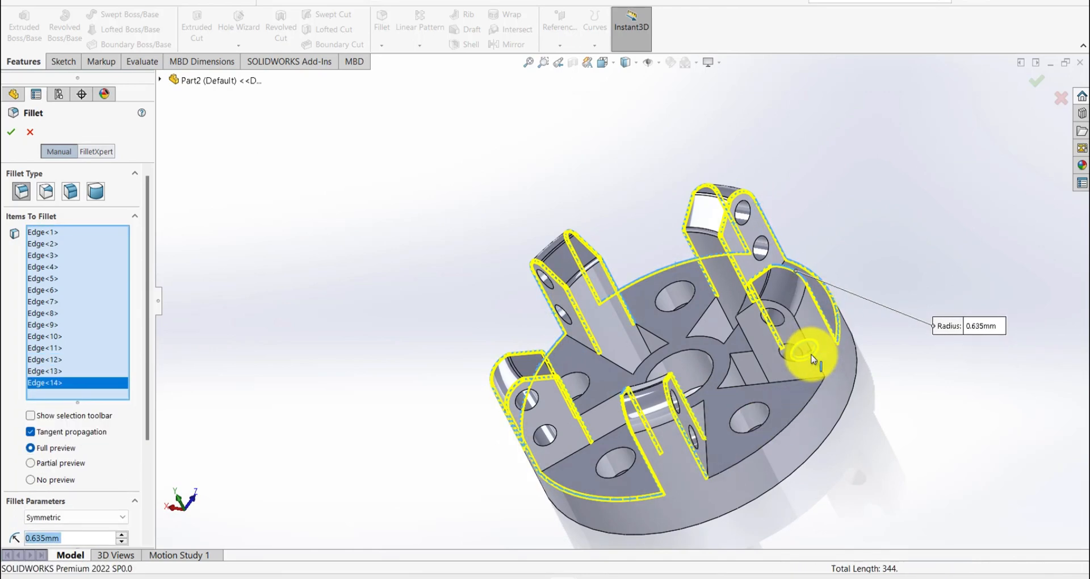
click(820, 367)
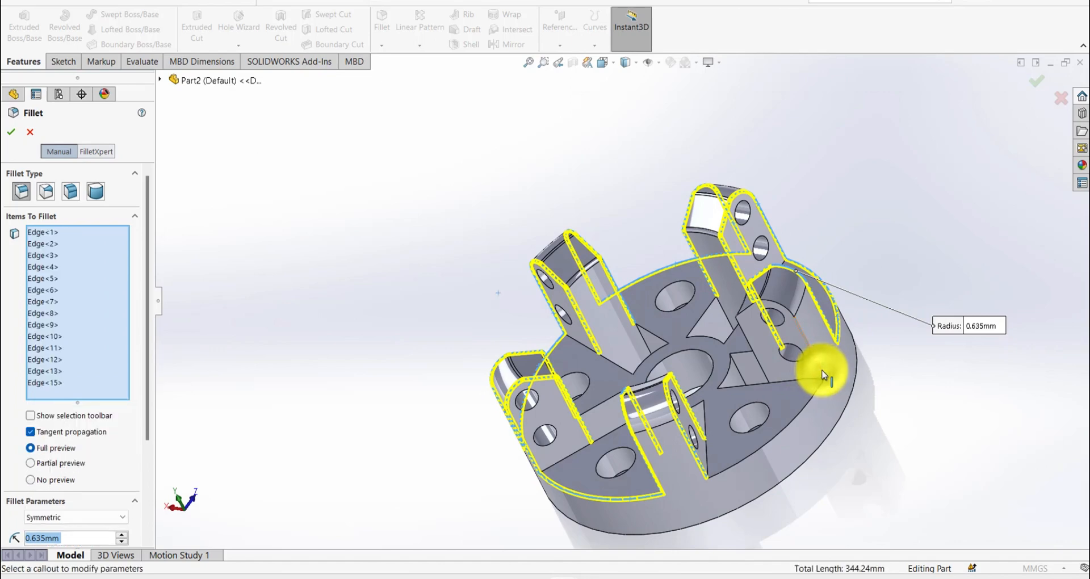
click(820, 376)
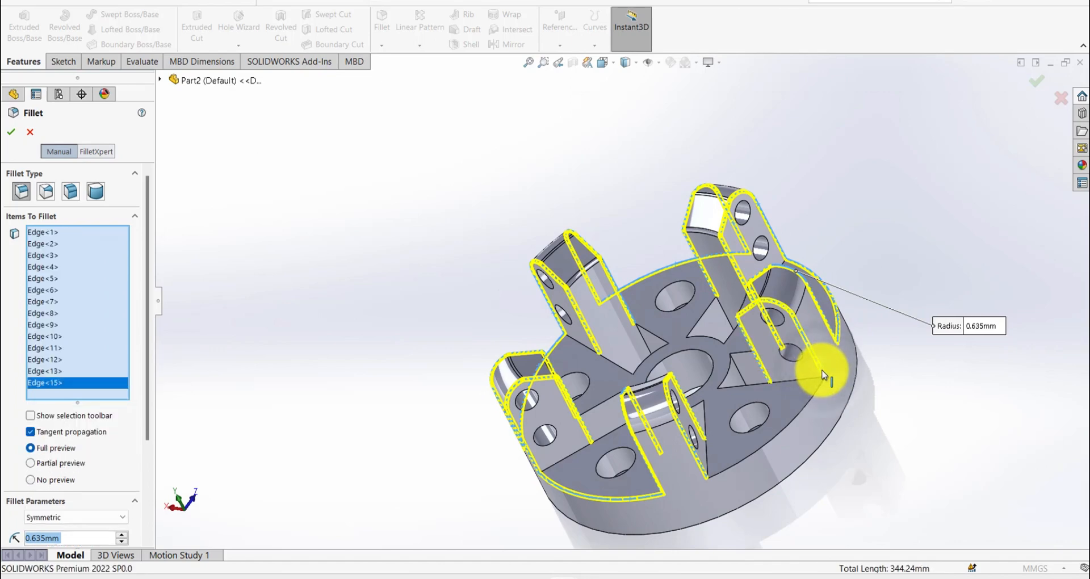
click(815, 399)
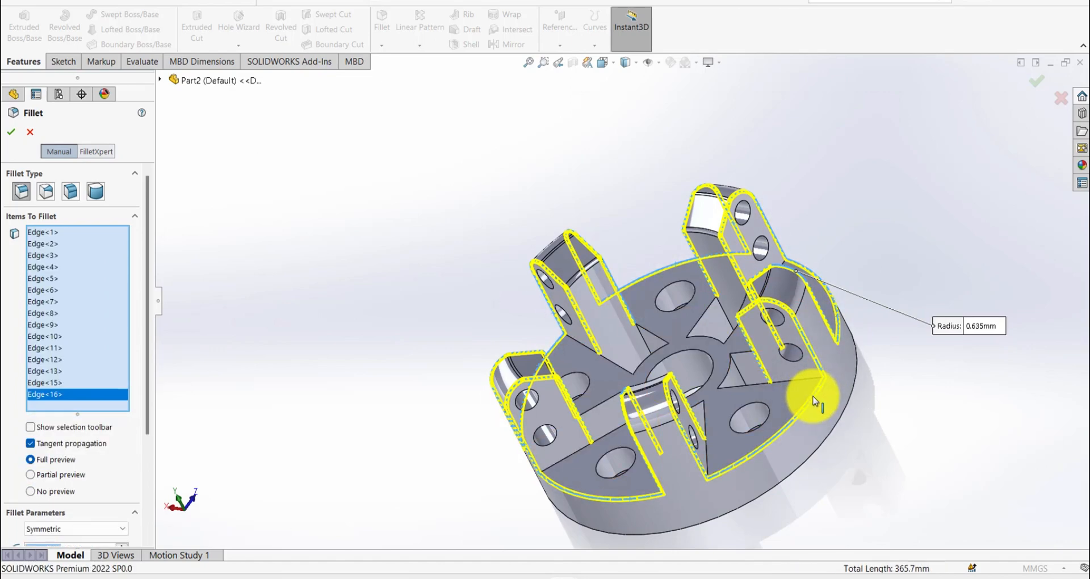
click(1034, 76)
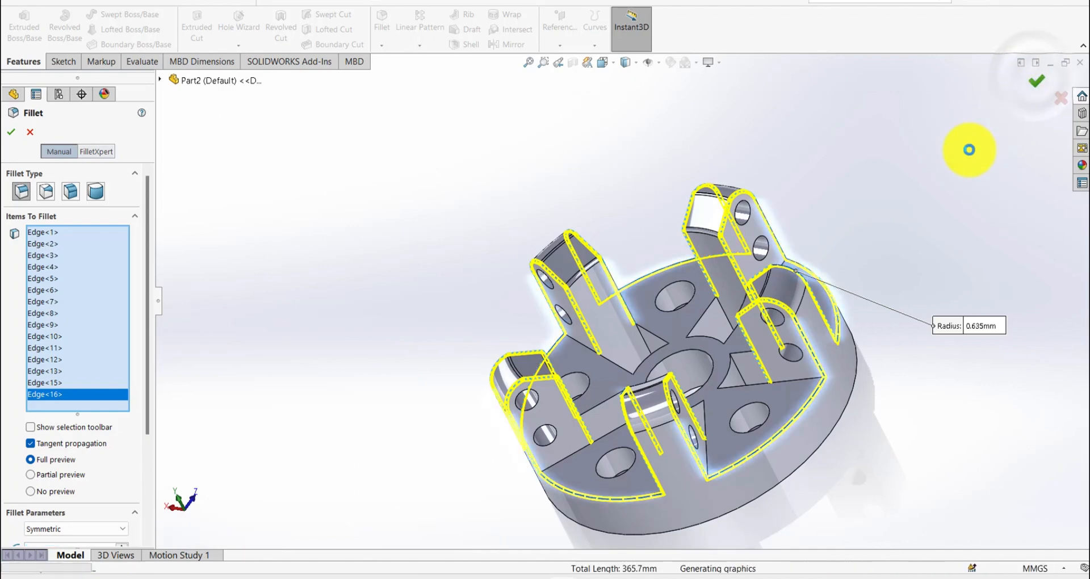
- Start a symmetric 0.254 mm fillet and select the upper edges of the two front pockets next to the central bore
middle_drag(843, 273, 900, 199)
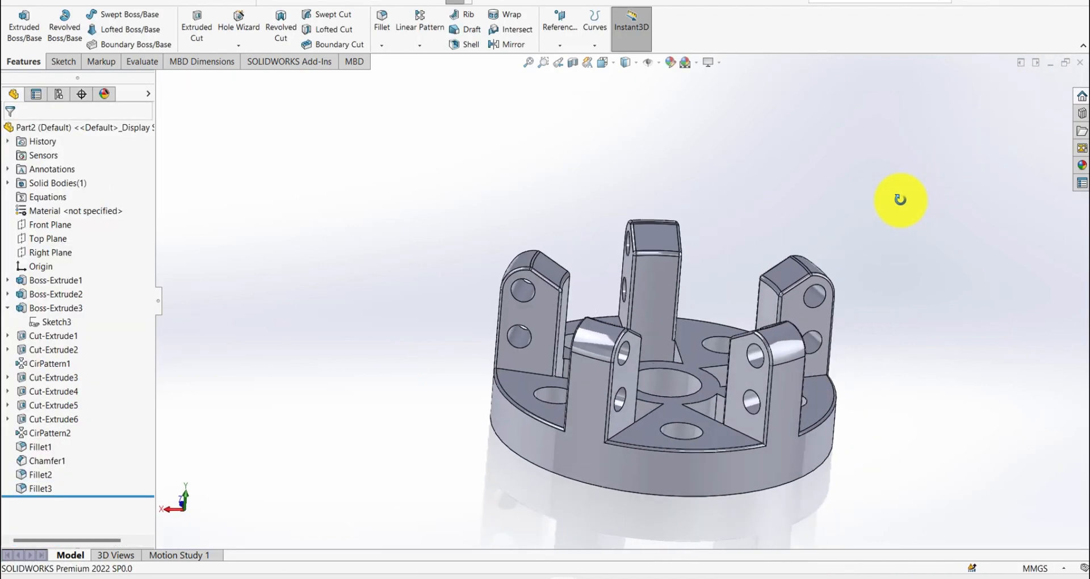
key(s)
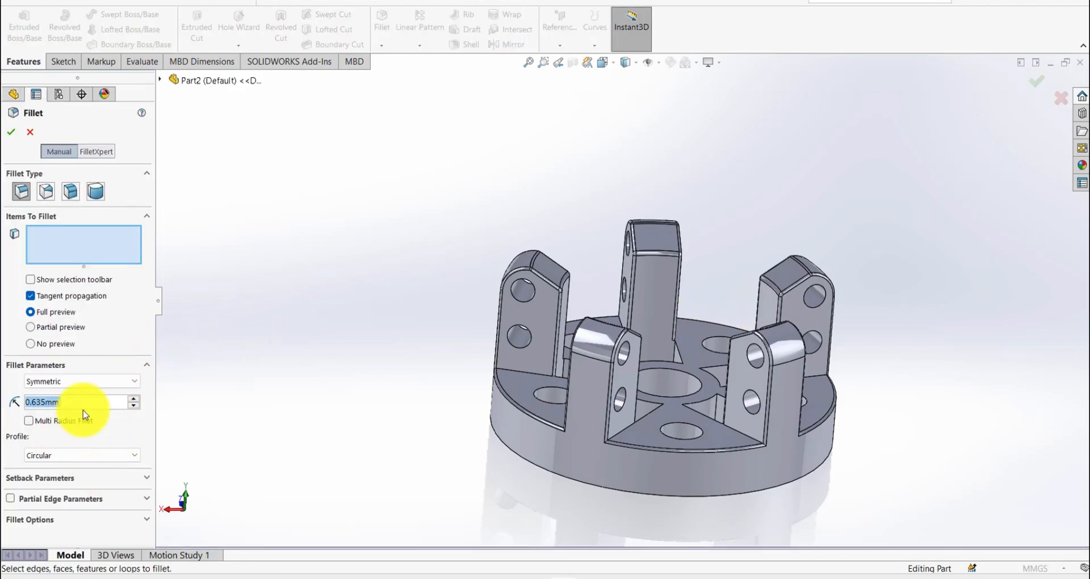
text(0.254)
key(Return)
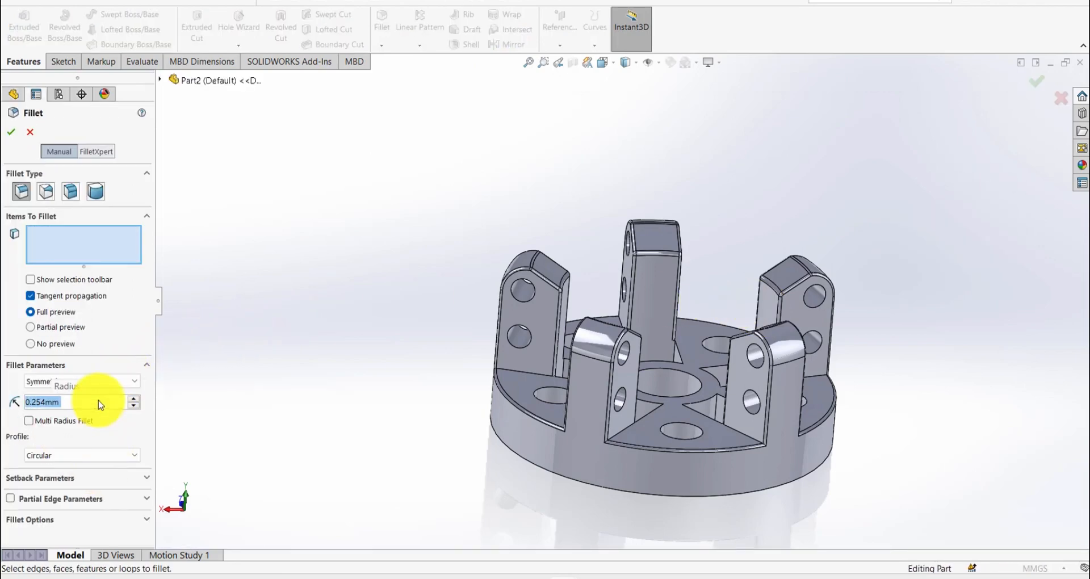
scroll(732, 399, down, 3)
scroll(732, 399, down, 2)
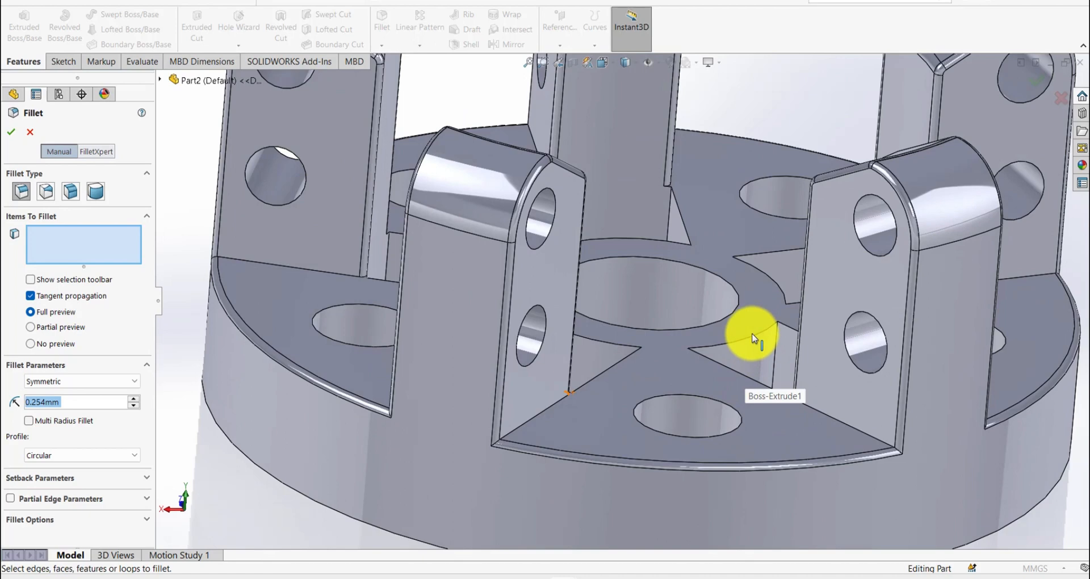
click(759, 340)
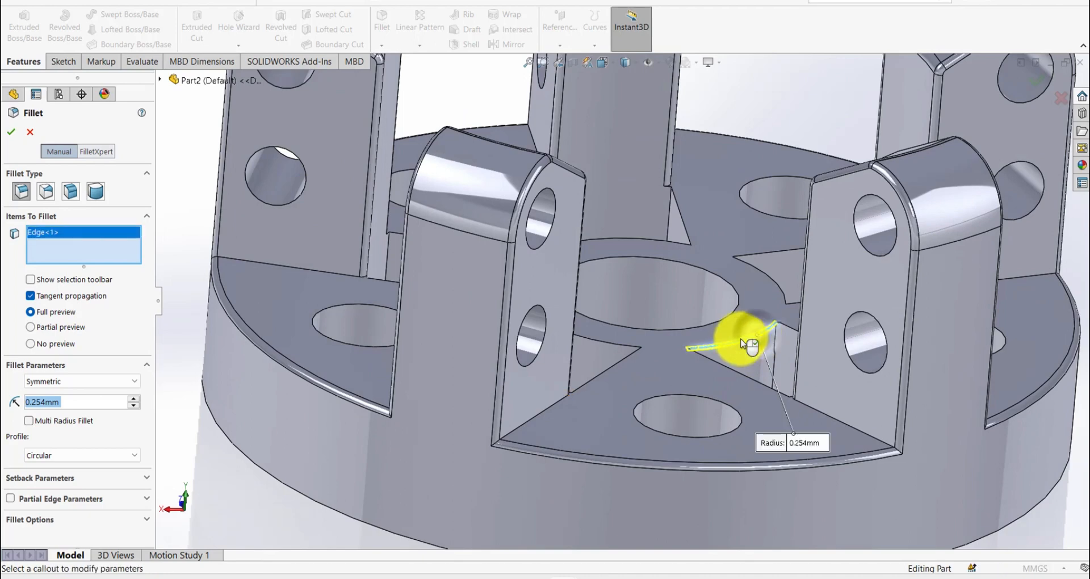
click(613, 349)
click(613, 366)
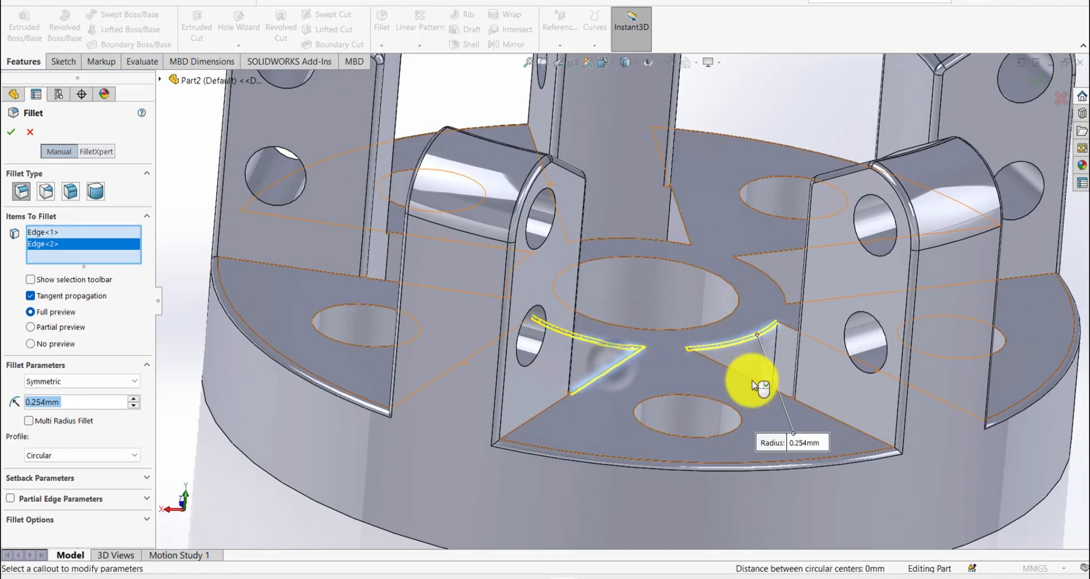
click(759, 384)
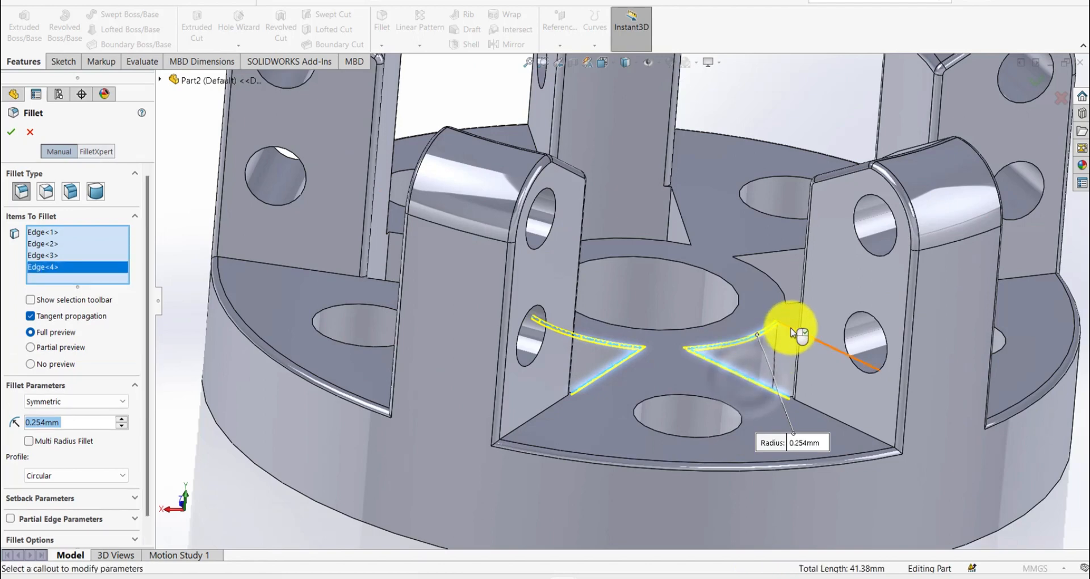
click(792, 332)
- Add the two straight upper edges and the inner arc of the next pocket around the bore to the 0.254 mm fillet
middle_drag(716, 305, 448, 359)
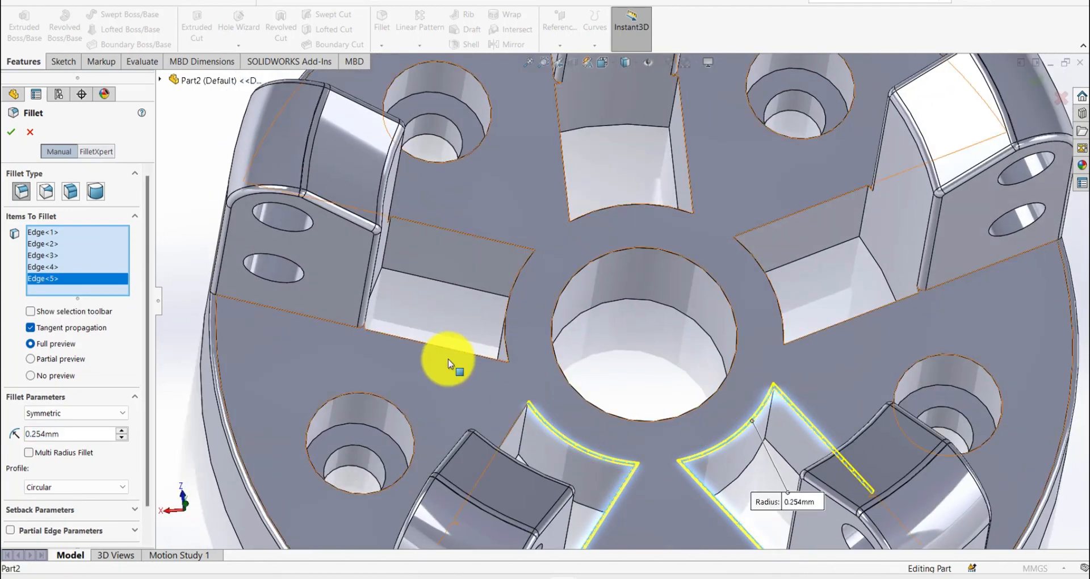
click(459, 350)
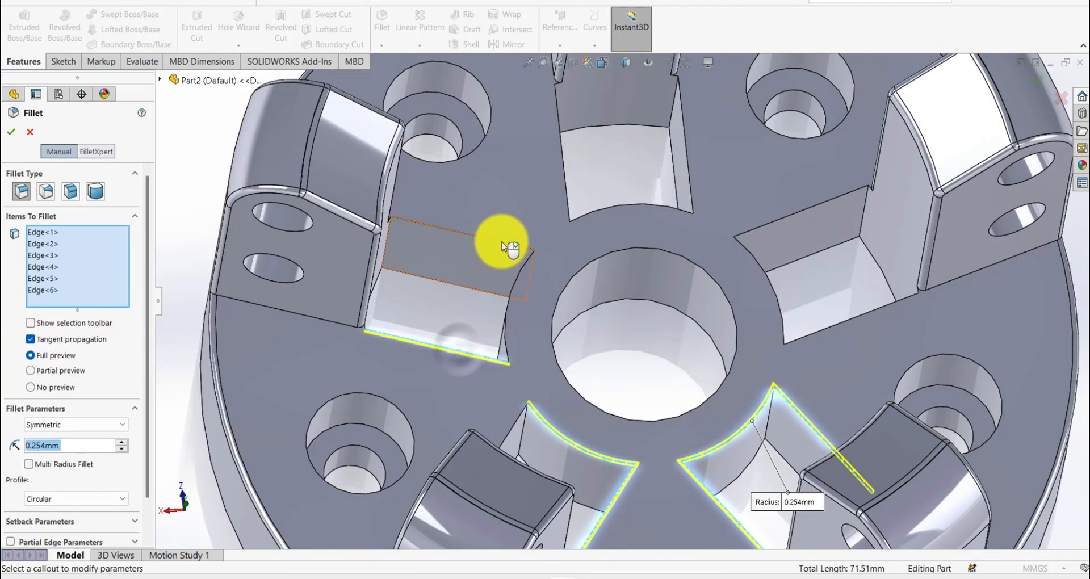
click(503, 240)
click(520, 266)
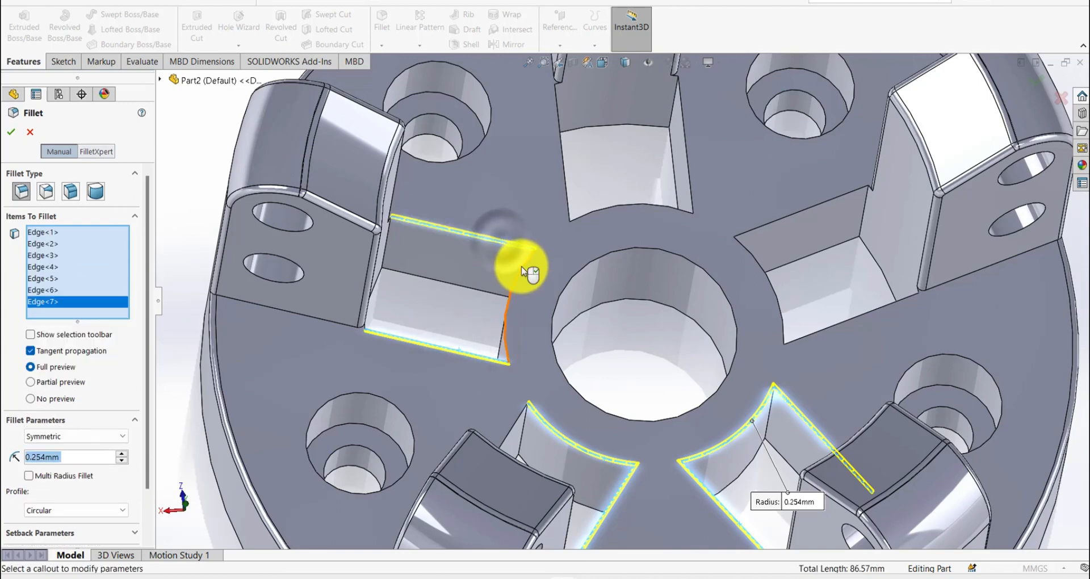
- Add the inner arc and both straight upper edges of the rear pocket to the fillet selection
click(624, 209)
click(568, 194)
click(690, 194)
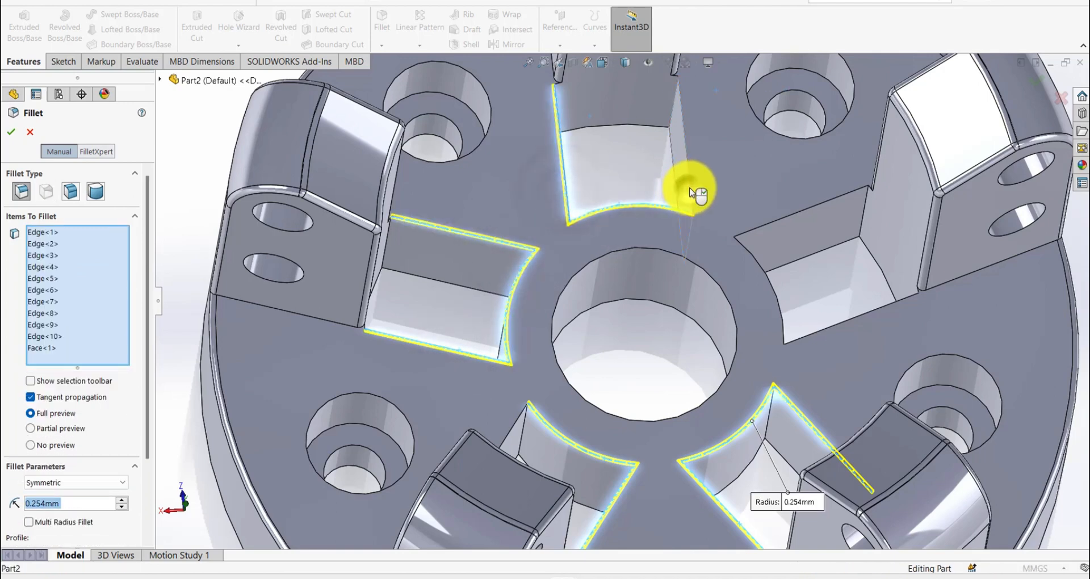
click(688, 194)
click(689, 194)
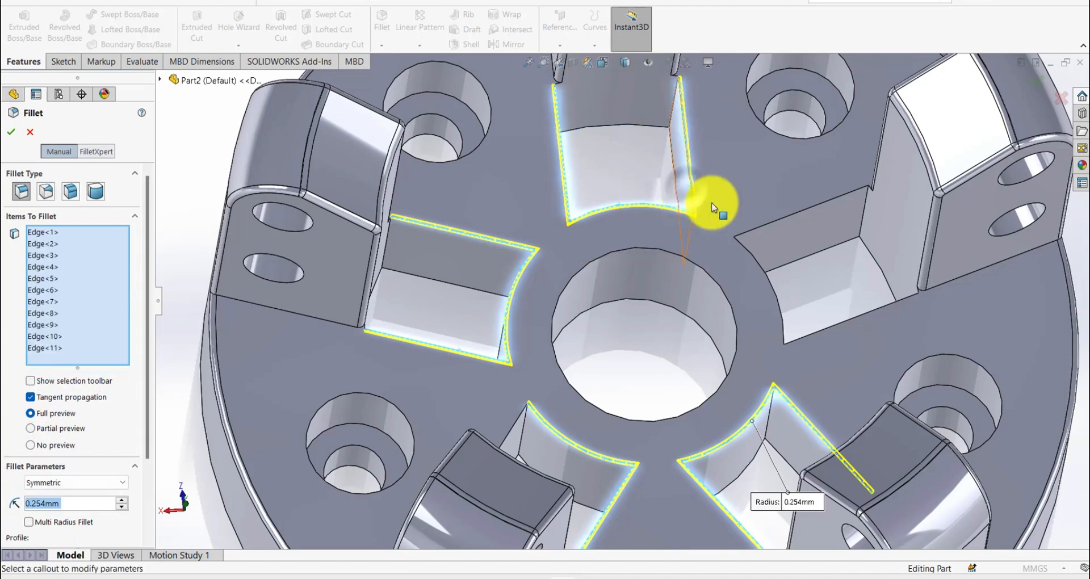
- Add the upper edges of the last unselected pocket and apply the 0.254 mm fillet
click(773, 227)
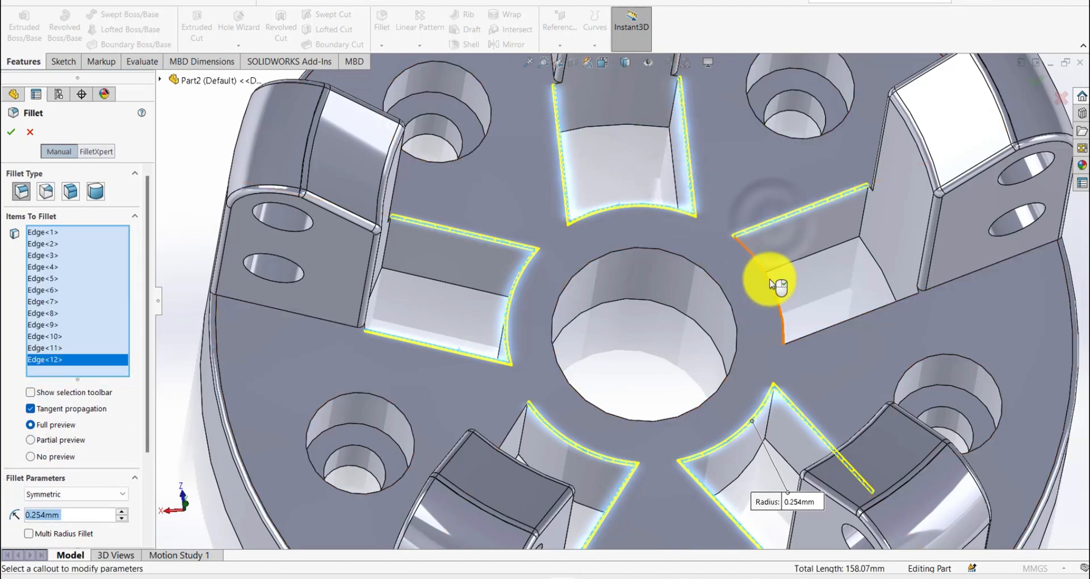
click(769, 286)
click(819, 334)
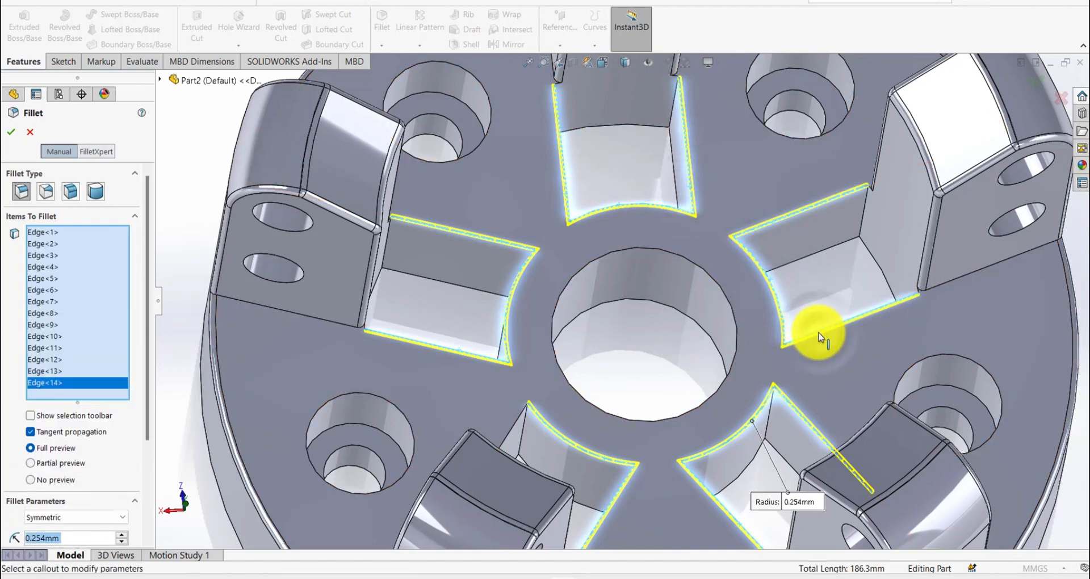
right_click(818, 333)
- Start another symmetric 0.254 mm fillet and select the rims of both cross holes on one rib's side face
key(f)
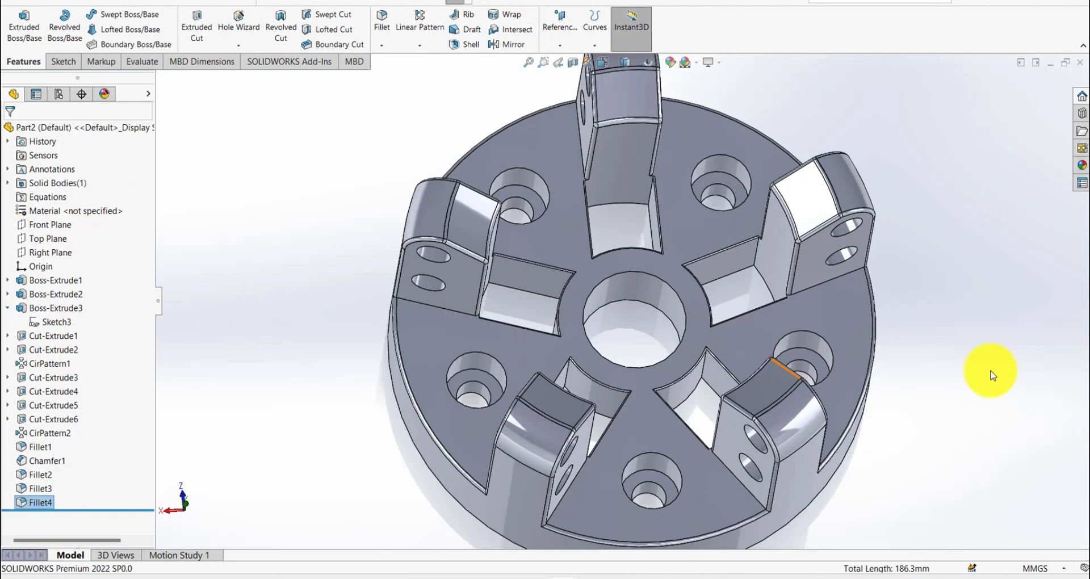
middle_drag(922, 387, 900, 371)
click(881, 364)
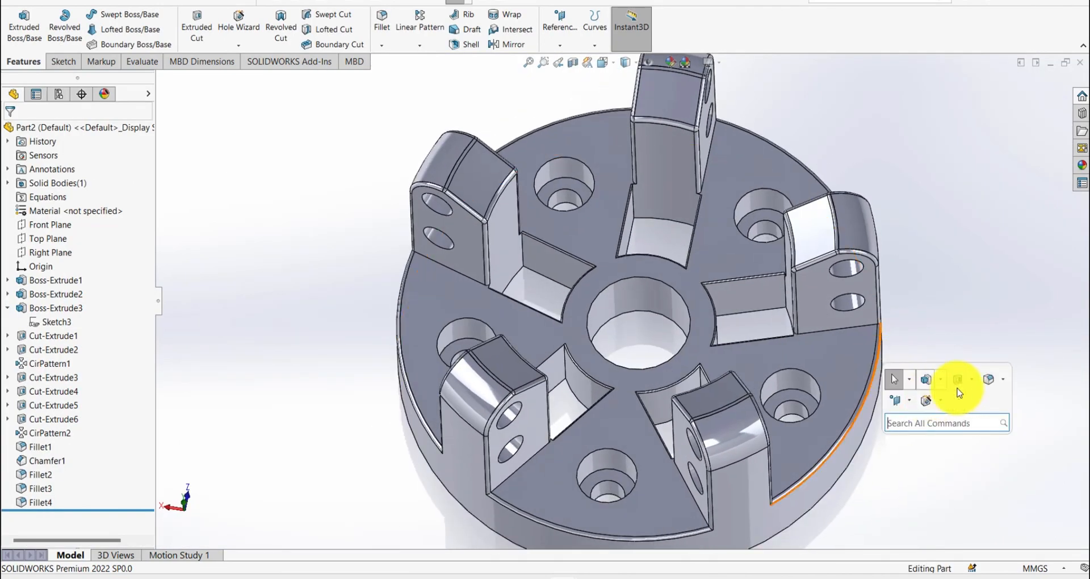
click(985, 383)
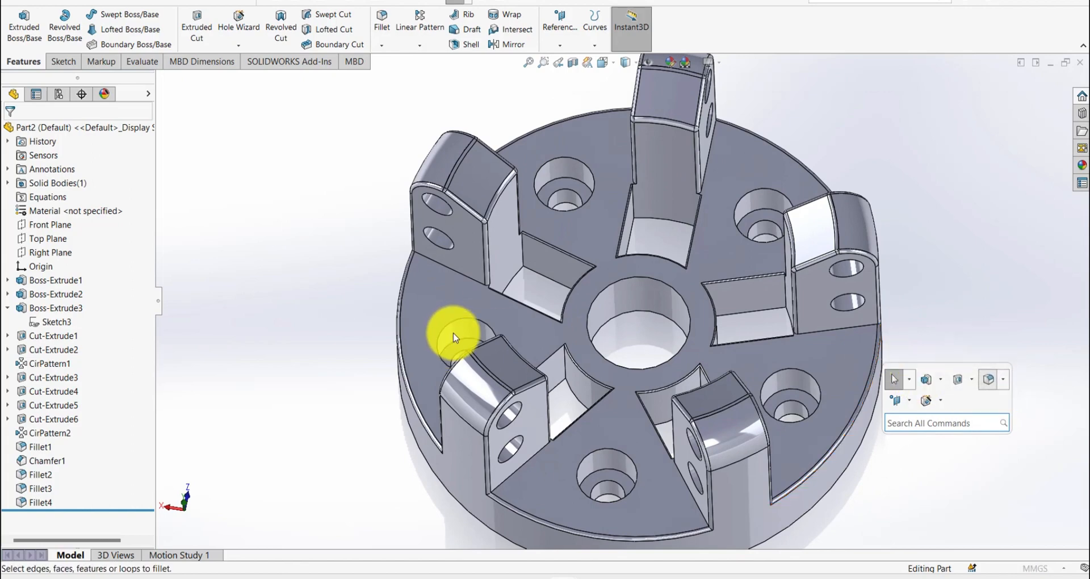
scroll(450, 241, down, 5)
click(322, 277)
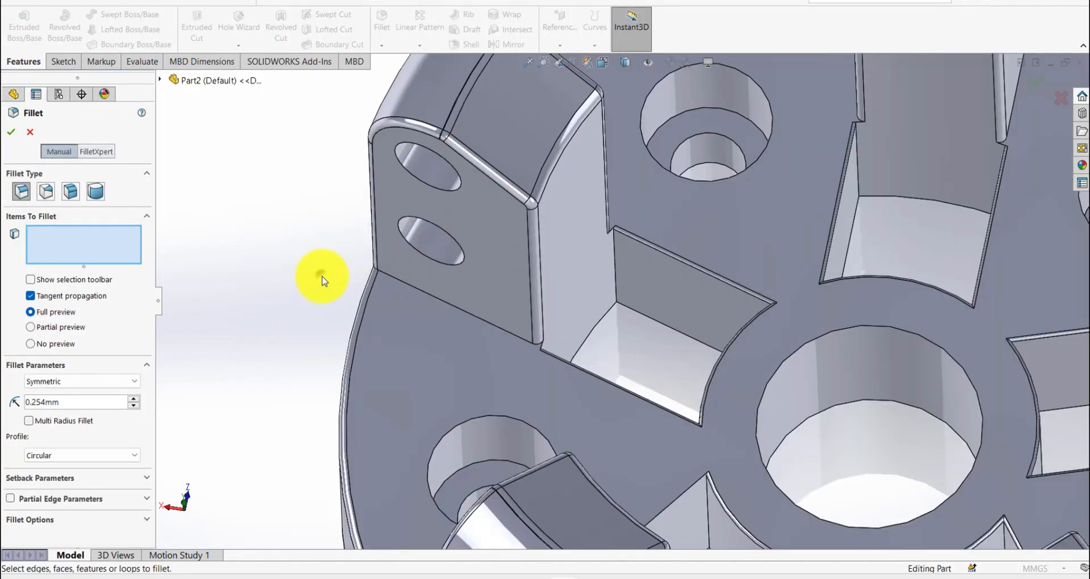
click(407, 244)
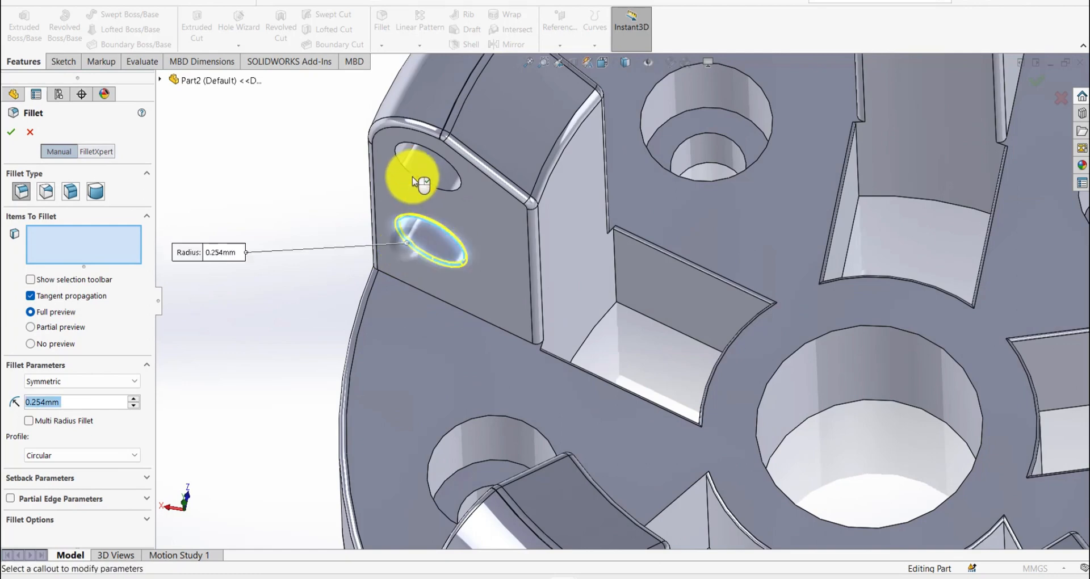
click(437, 182)
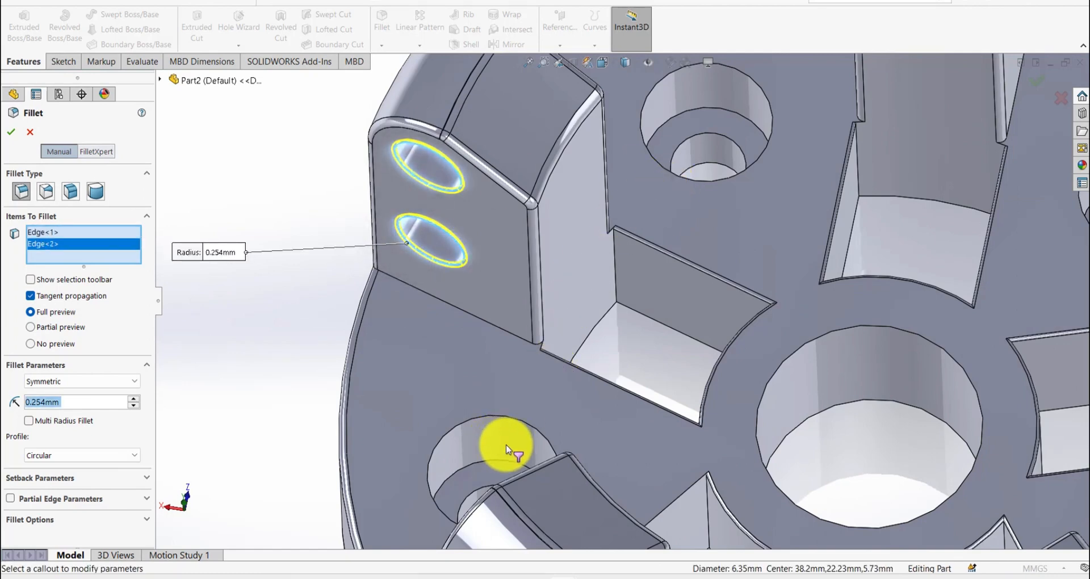
- Add the lower hole rim and both cross-hole faces of the neighbouring rib to the 0.254 mm fillet
scroll(504, 445, up, 5)
middle_drag(591, 482, 606, 499)
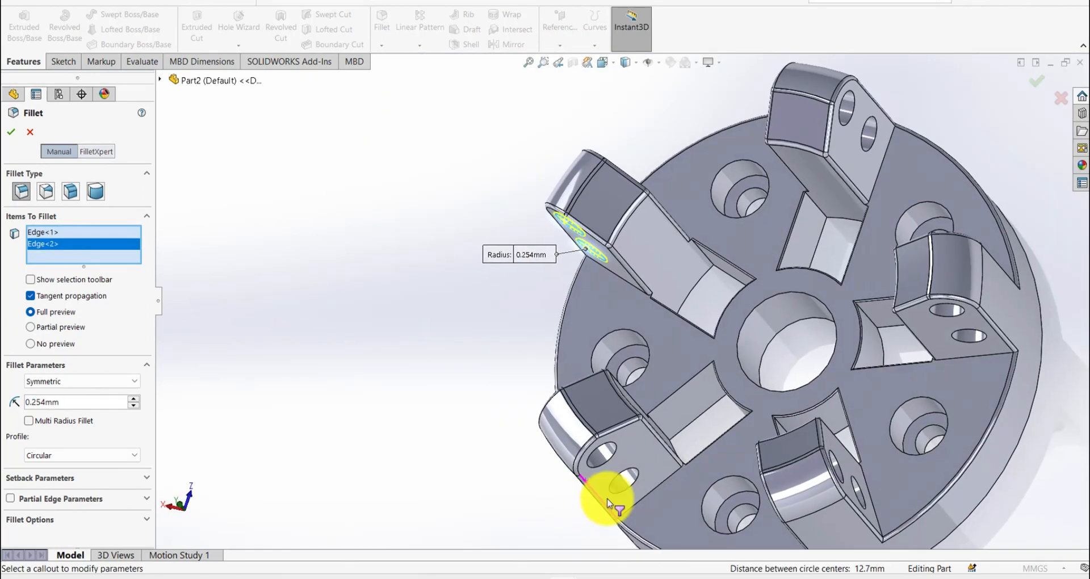
click(678, 395)
scroll(635, 461, down, 3)
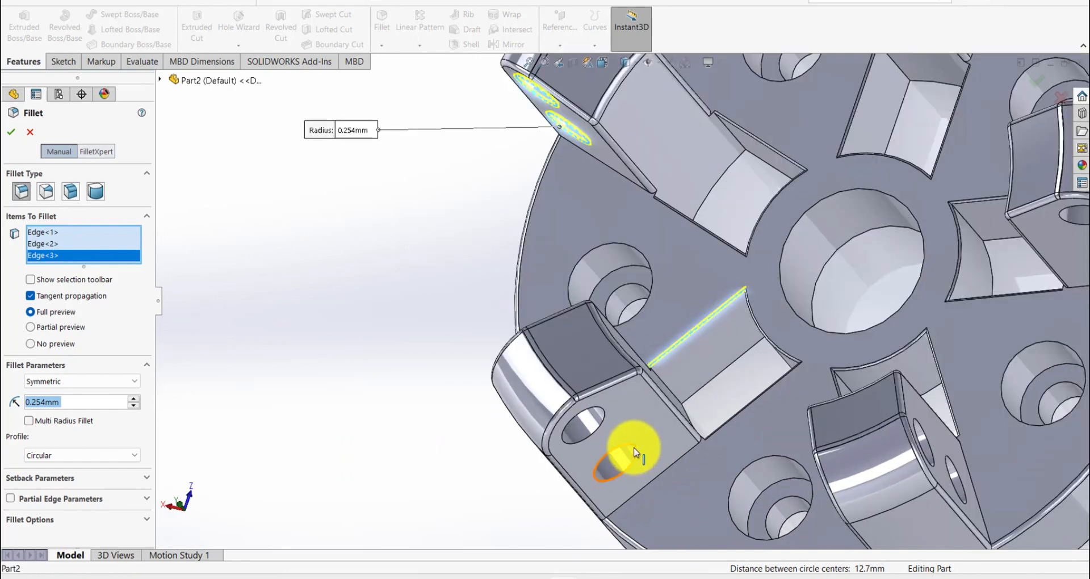
click(634, 452)
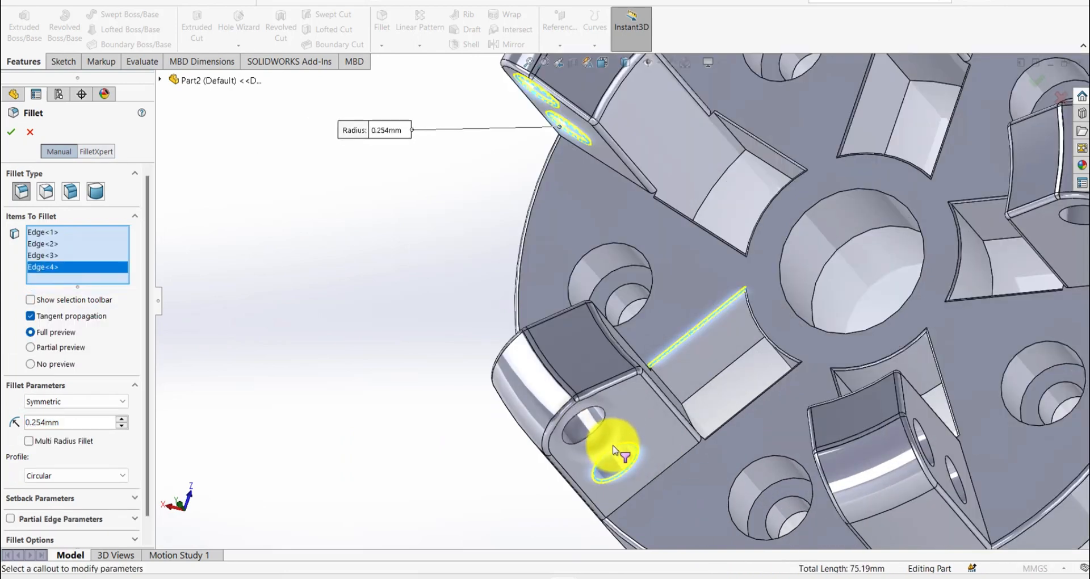
click(590, 430)
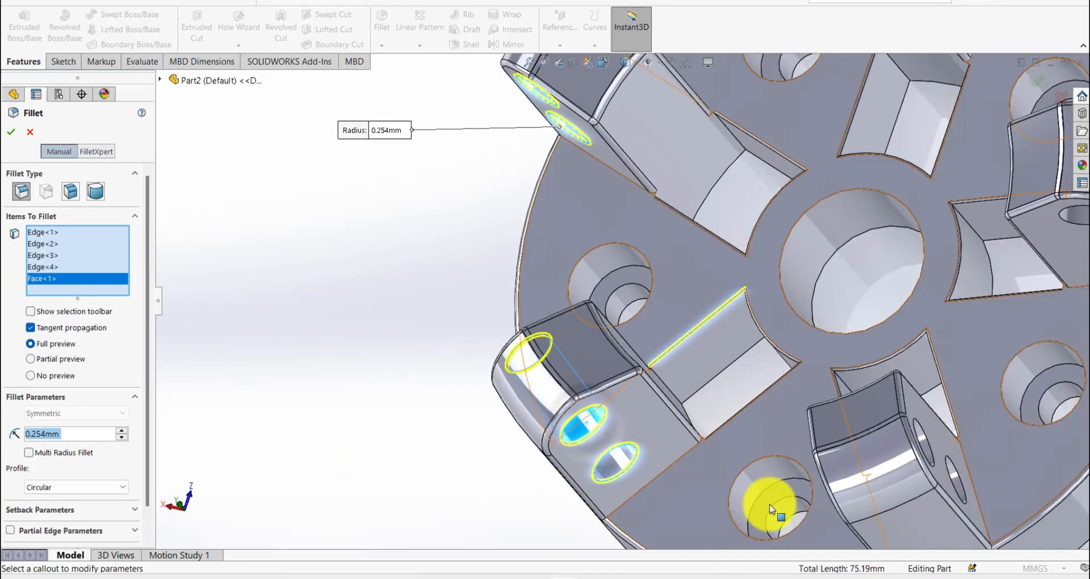
scroll(767, 507, up, 4)
scroll(621, 378, down, 6)
click(623, 366)
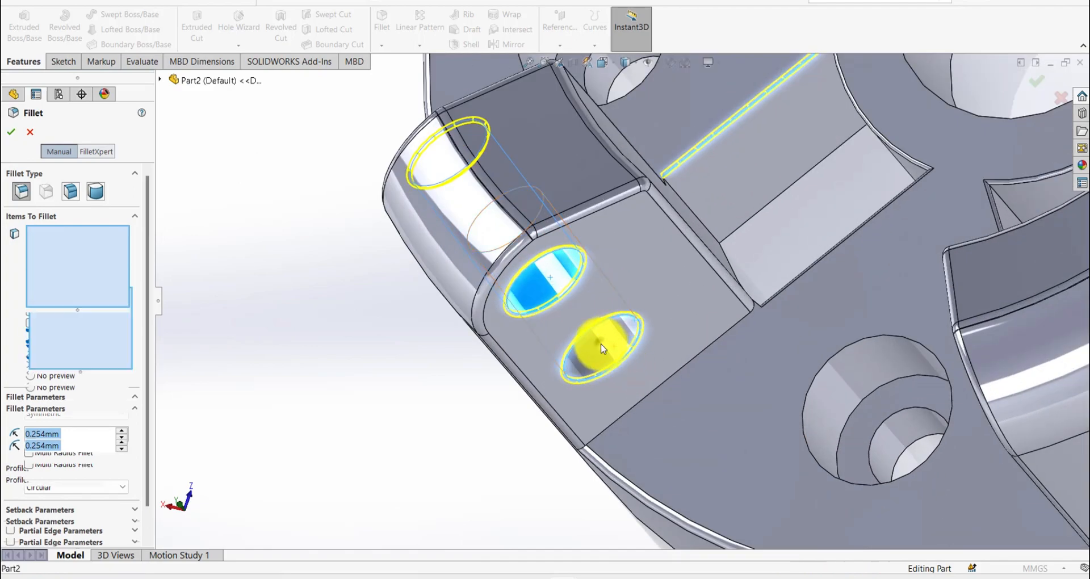
scroll(613, 349, up, 4)
scroll(762, 365, down, 4)
scroll(808, 264, up, 4)
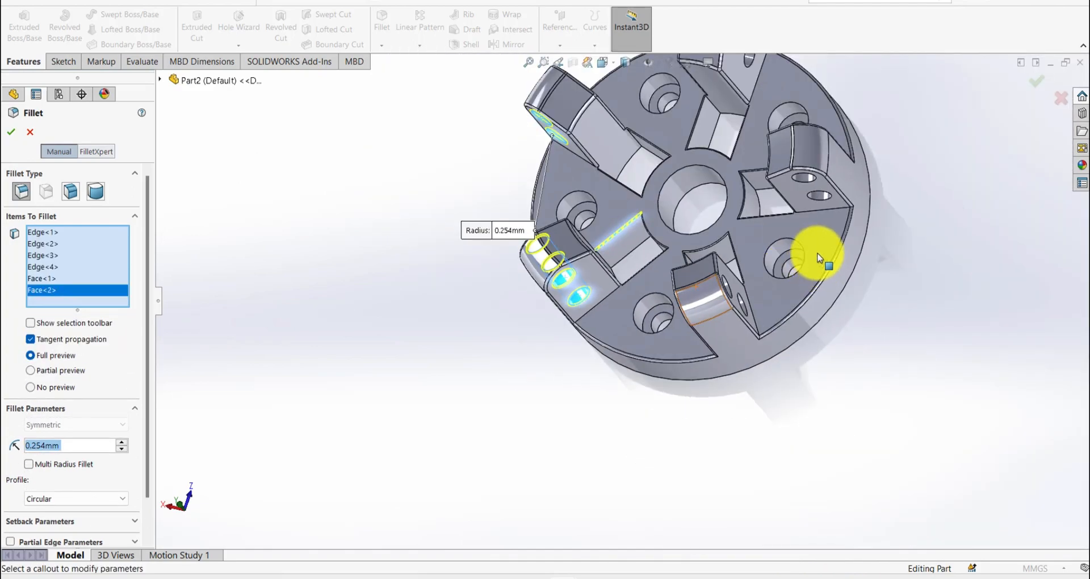
- Add both cross-hole faces of the third rib around the disc to the fillet selection
middle_drag(815, 251, 749, 304)
scroll(727, 305, down, 4)
click(683, 310)
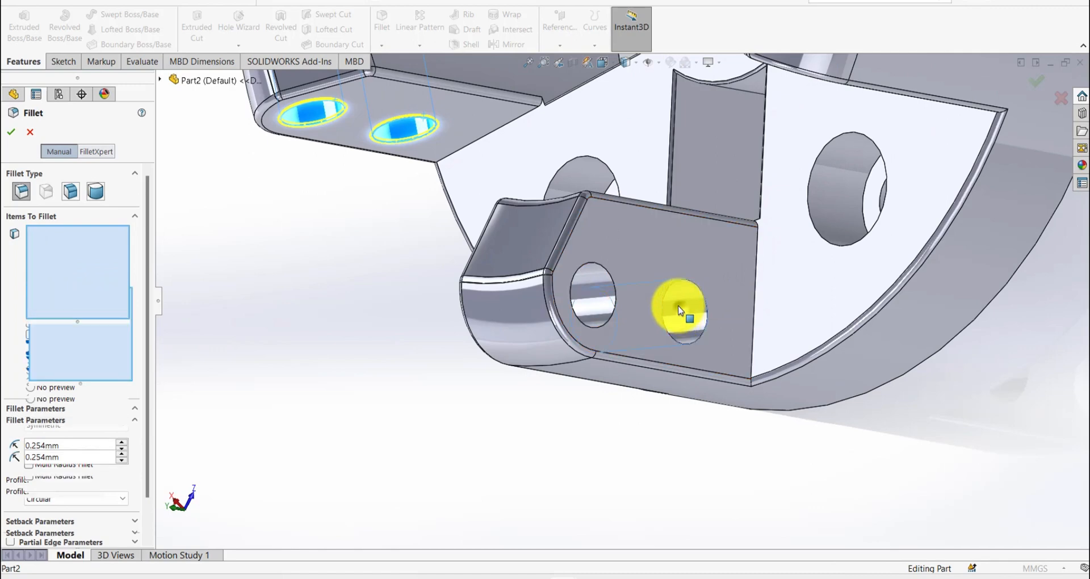
click(585, 270)
click(586, 269)
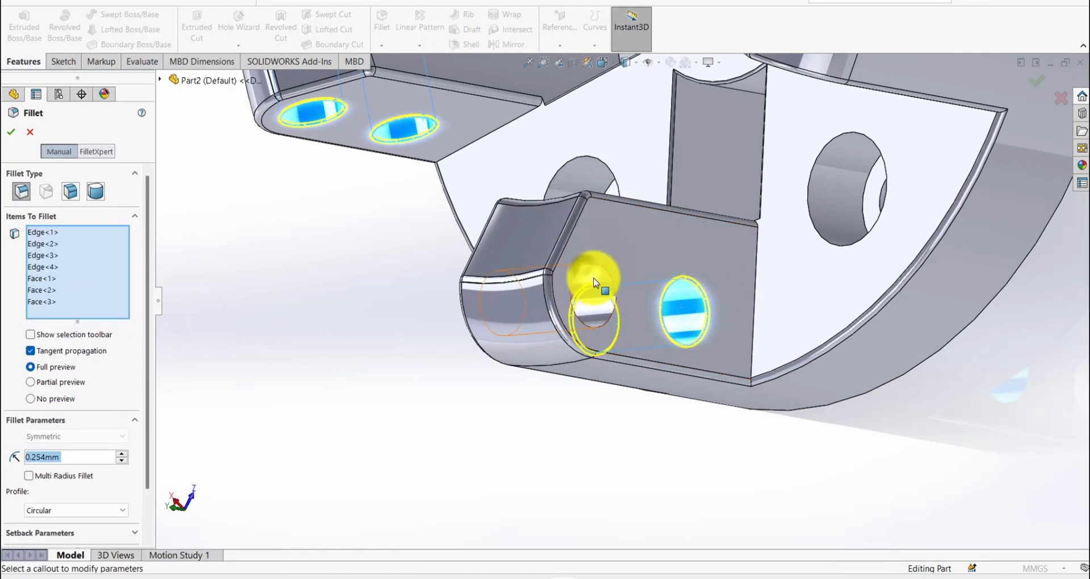
click(598, 276)
scroll(623, 284, up, 5)
- Add both cross-hole faces of the fourth rib to the 0.254 mm fillet selection
middle_drag(707, 177, 640, 134)
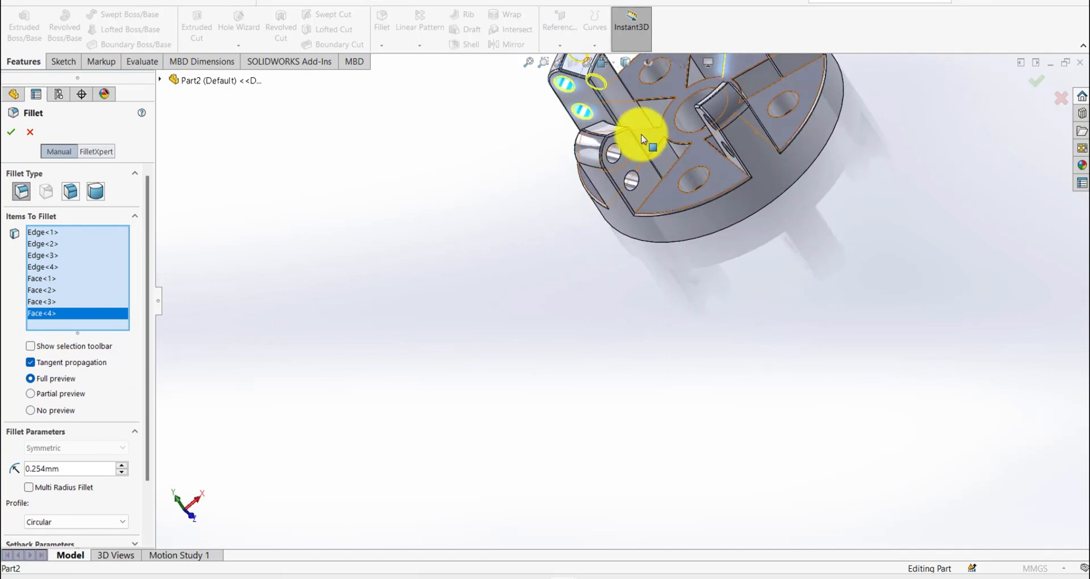
scroll(601, 189, down, 3)
click(586, 210)
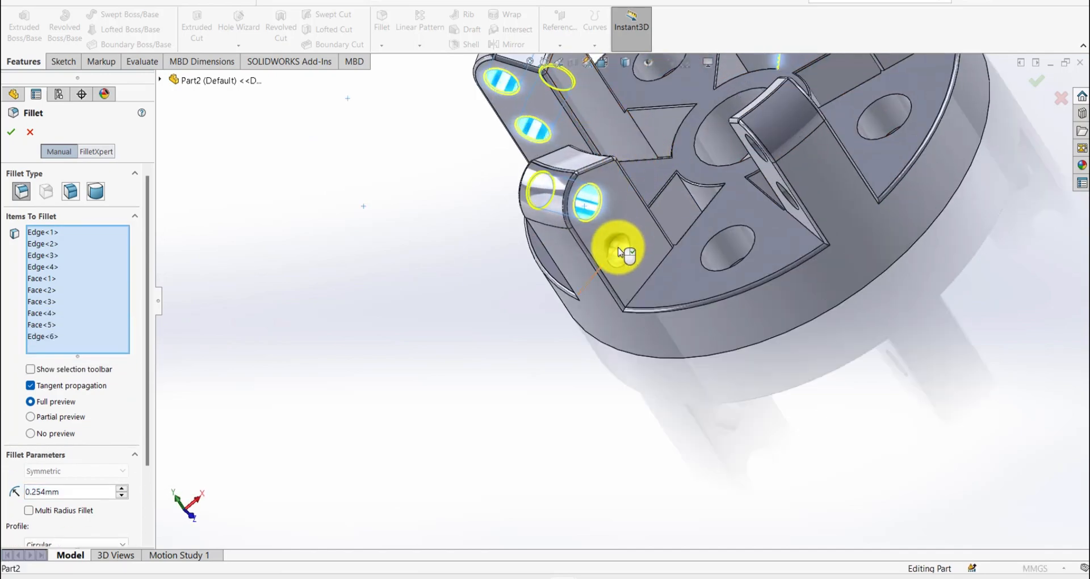
click(627, 262)
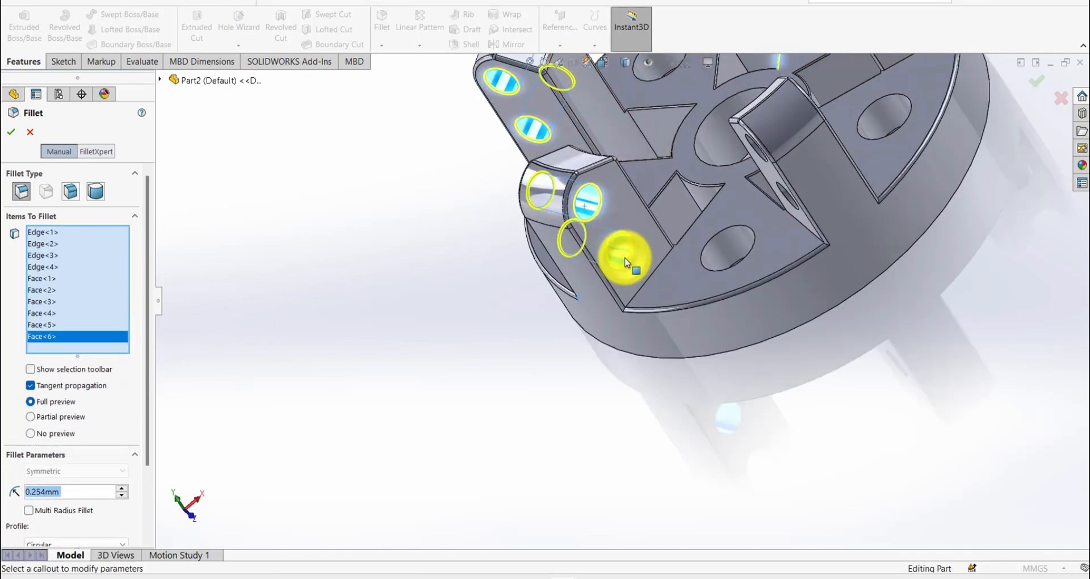
scroll(627, 262, up, 3)
- Add the cross-hole faces of the two front ribs to the selection and apply the 0.254 mm fillet
middle_drag(626, 262, 759, 141)
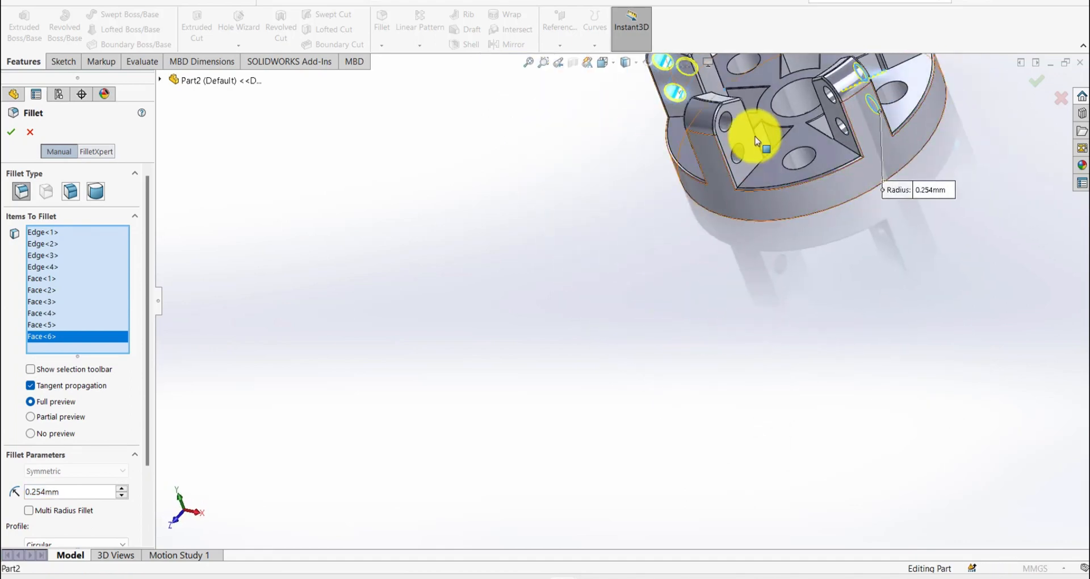
scroll(697, 162, down, 3)
click(682, 158)
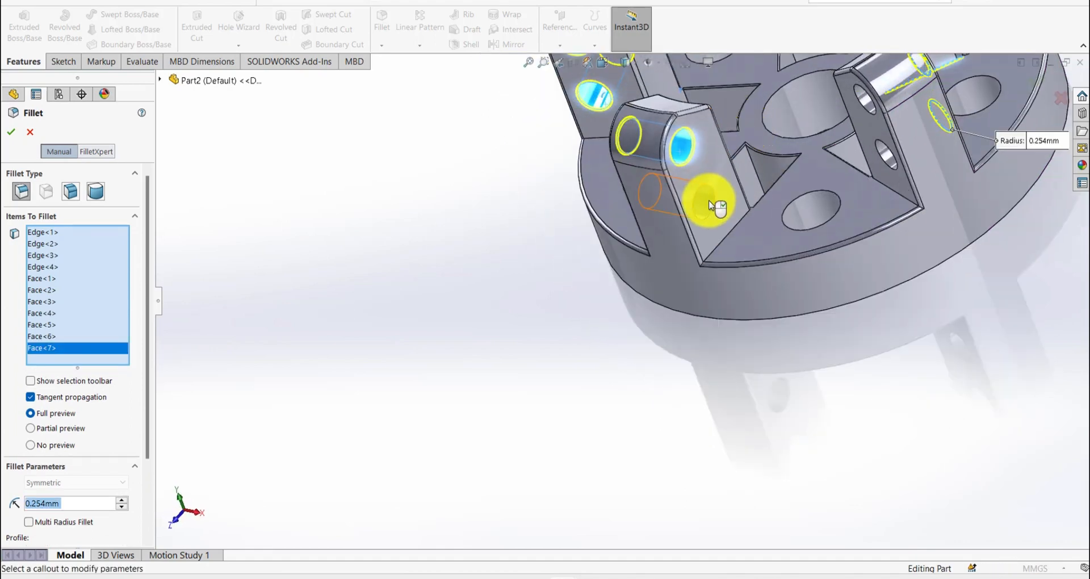
click(709, 199)
click(888, 158)
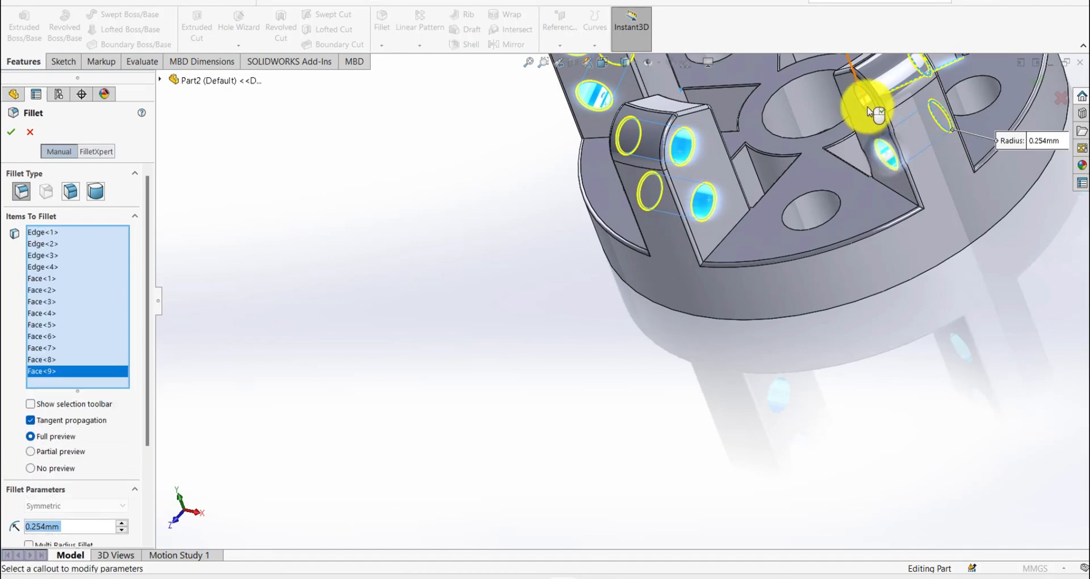
scroll(862, 98, down, 3)
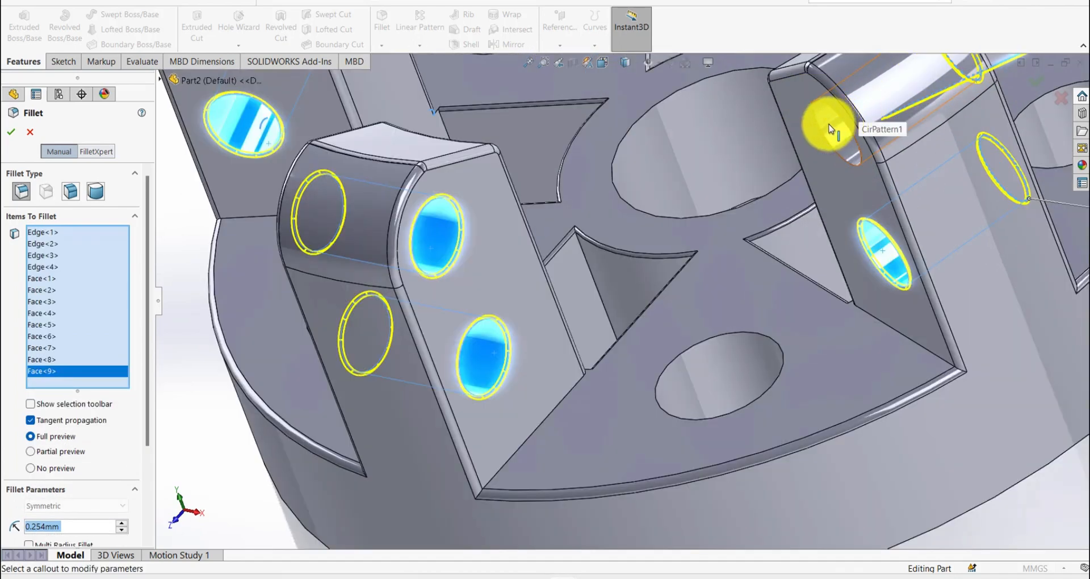
click(829, 128)
key(Return)
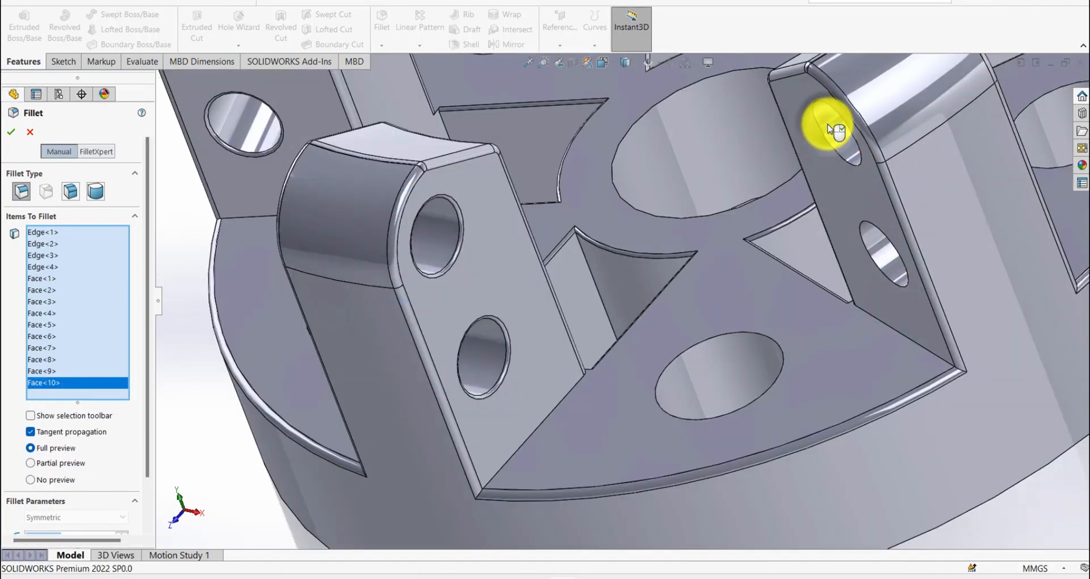
- Apply the polished steel appearance from the metal library to the whole part
scroll(839, 142, up, 5)
scroll(917, 219, up, 2)
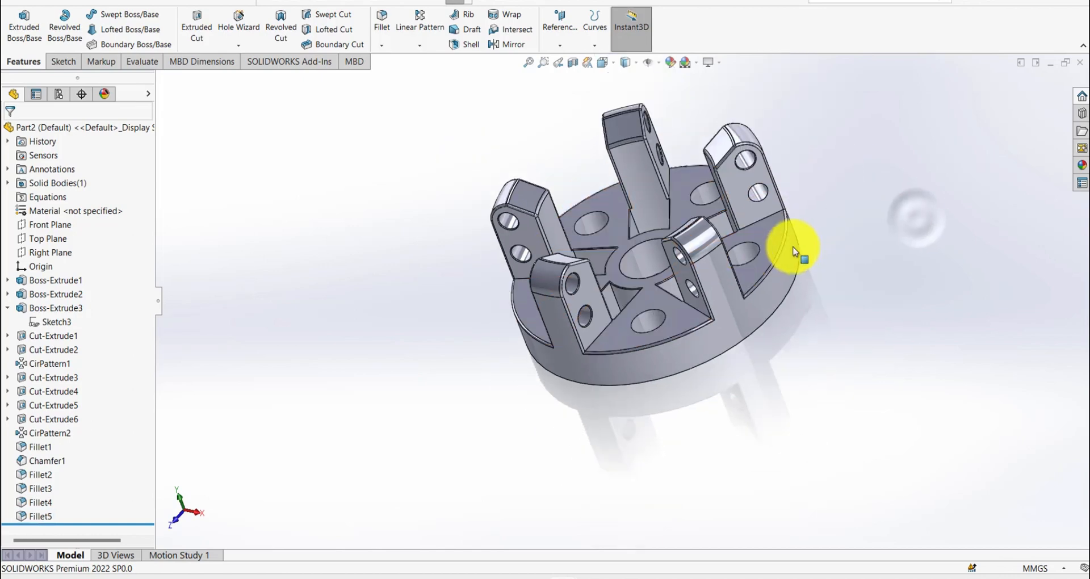
middle_drag(796, 248, 873, 232)
right_drag(873, 232, 919, 157)
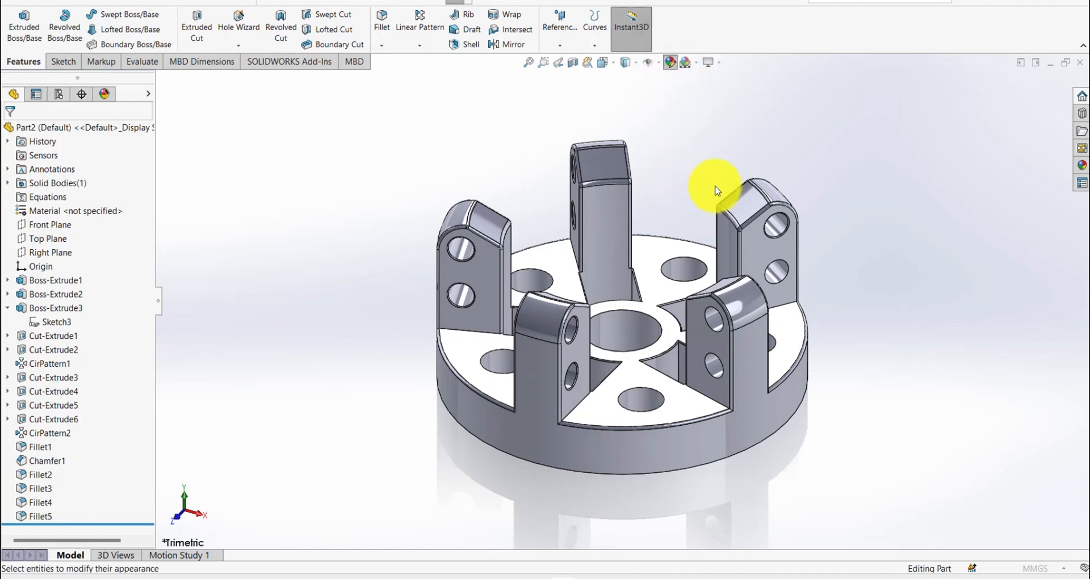
click(894, 99)
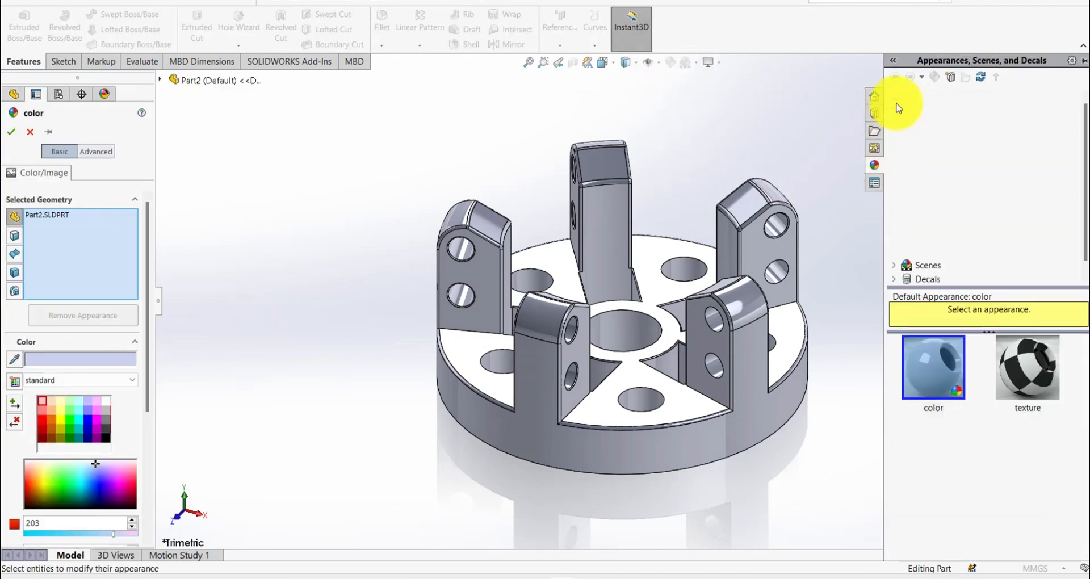
click(908, 126)
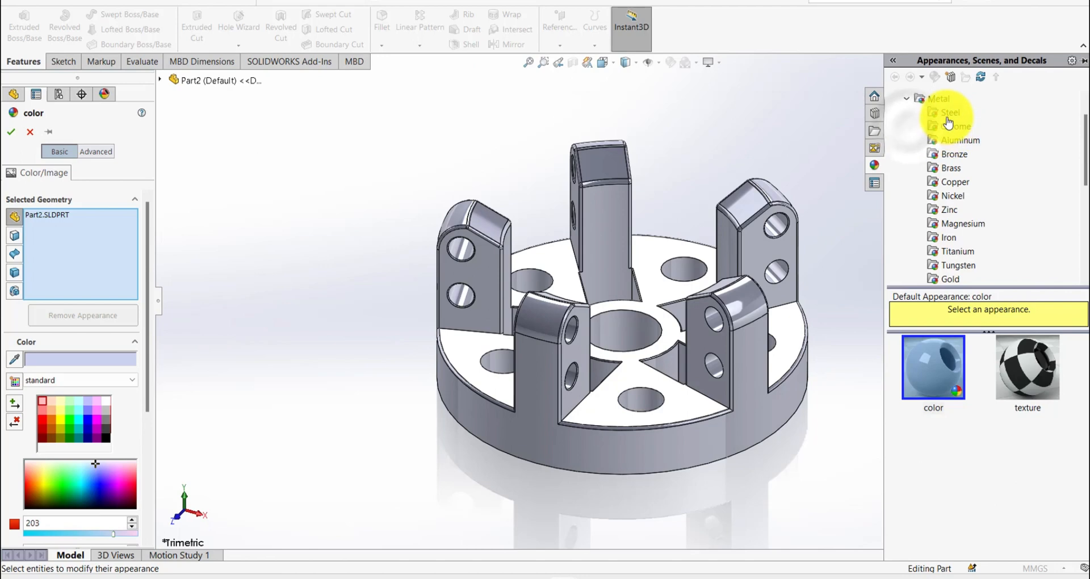
click(948, 115)
click(935, 364)
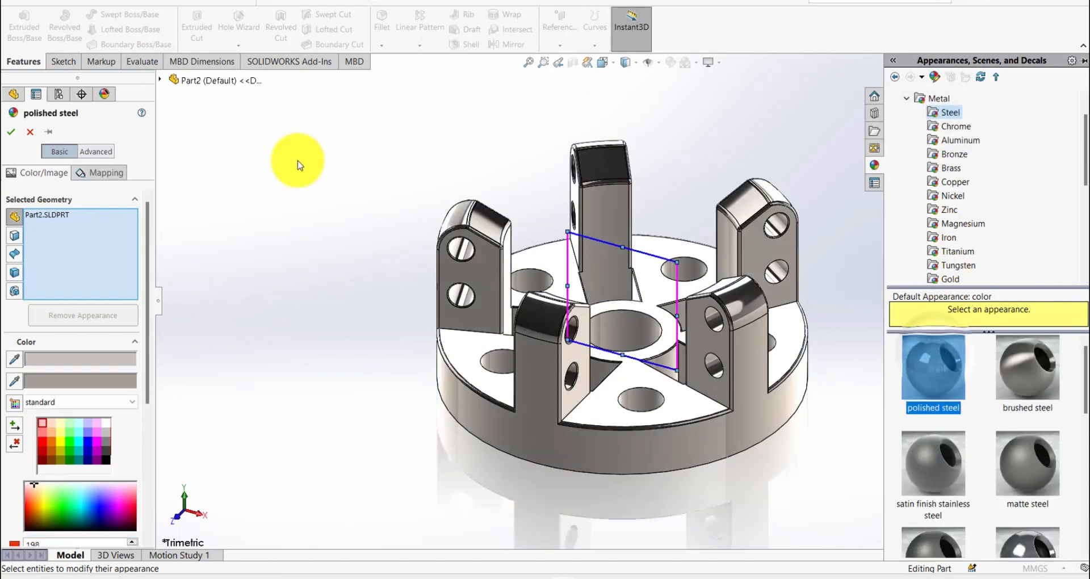
click(10, 134)
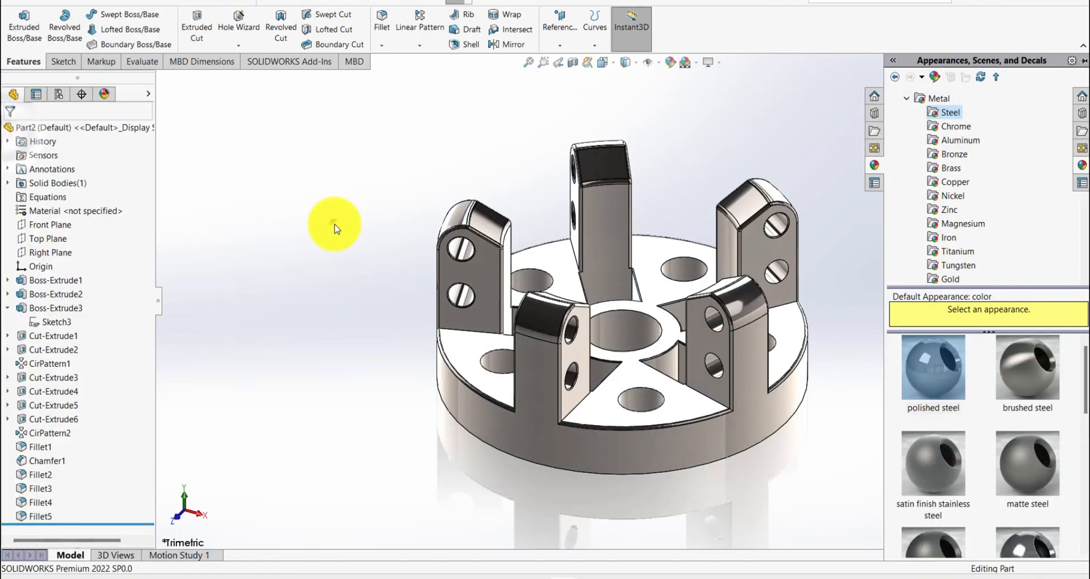